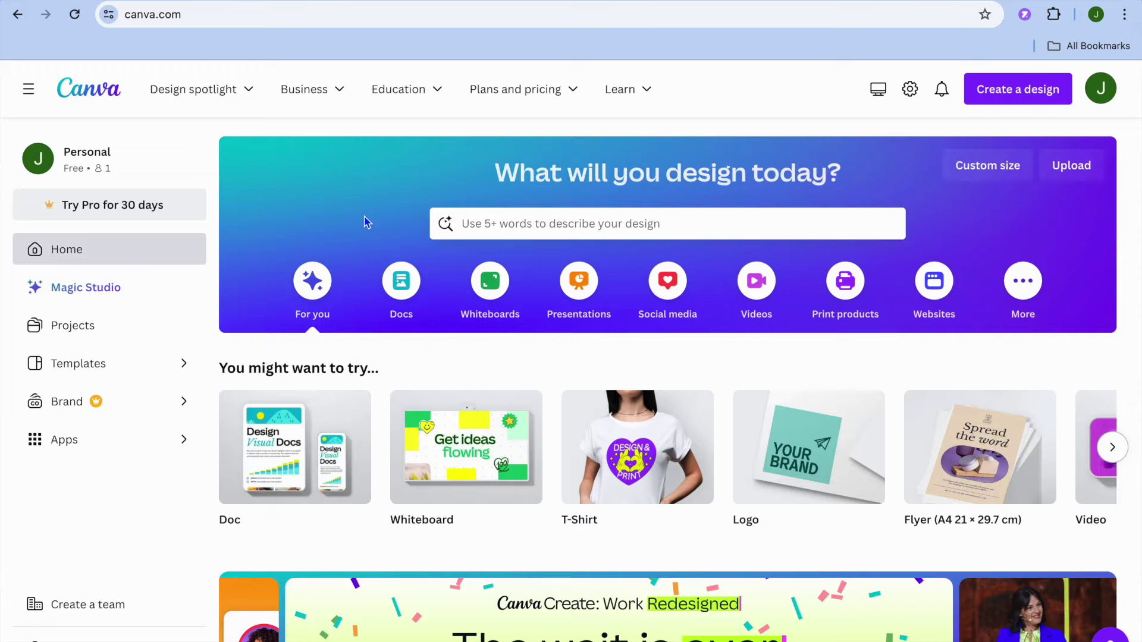
Step: Search the templates for HOODIE and open the Hoodie template category
{"action": "left_click", "coordinate": [475, 226]}
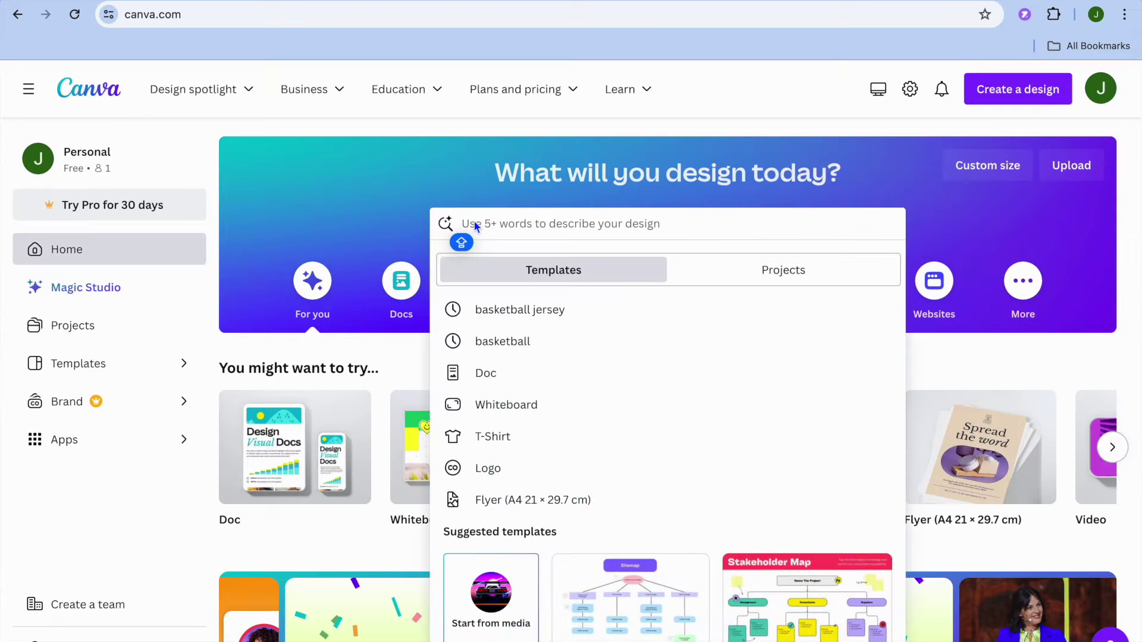
{"action": "type", "text": "HOO"}
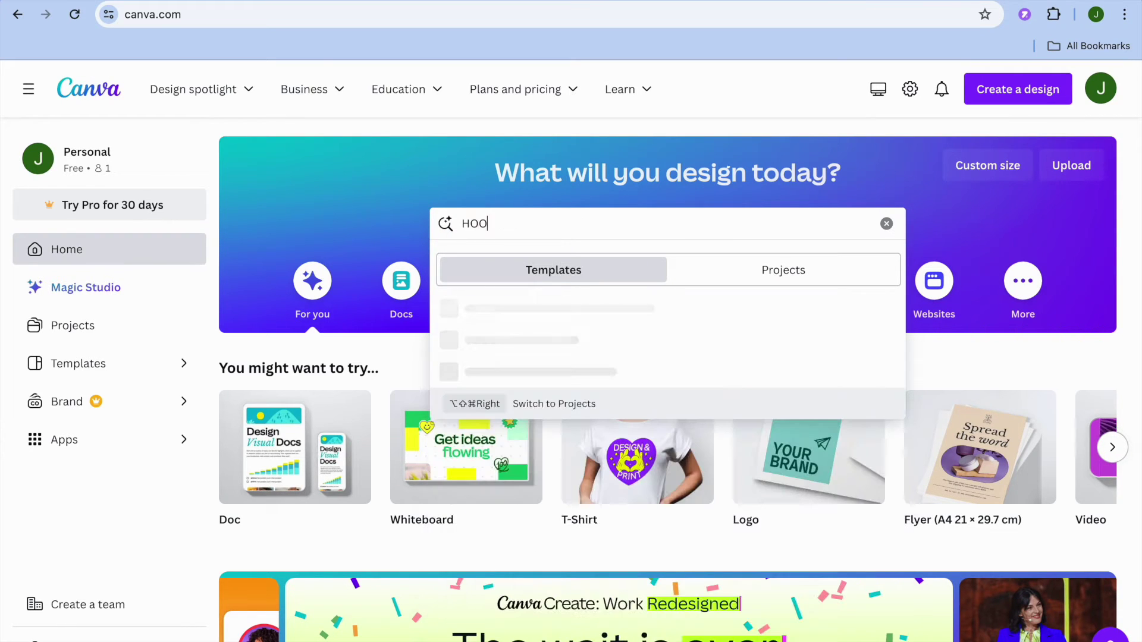
{"action": "type", "text": "DIE"}
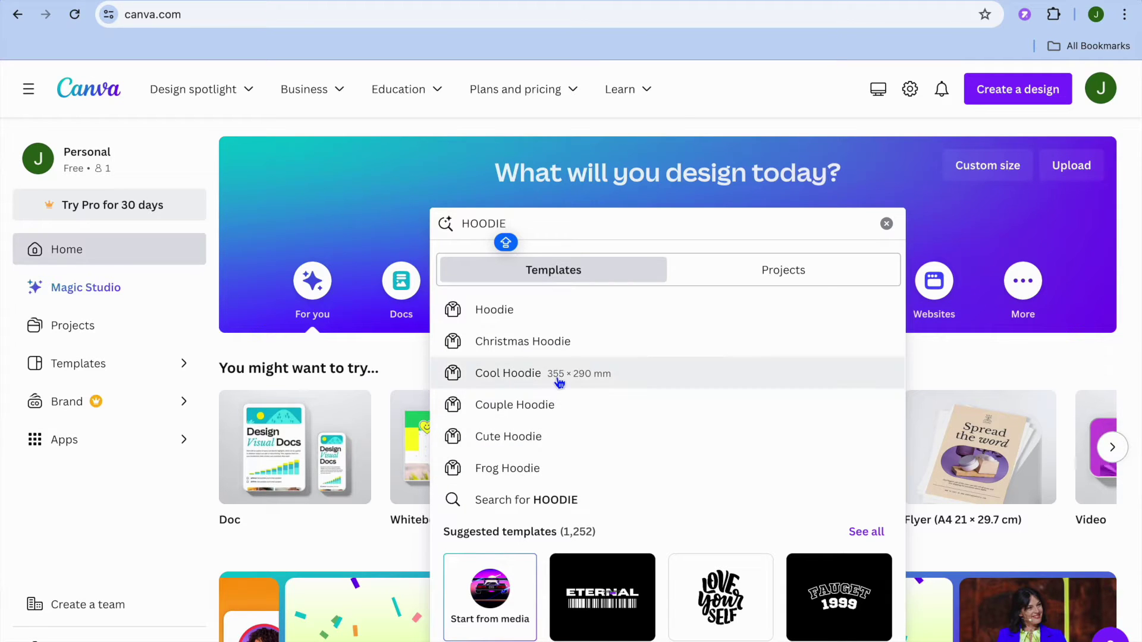
{"action": "left_click", "coordinate": [537, 310]}
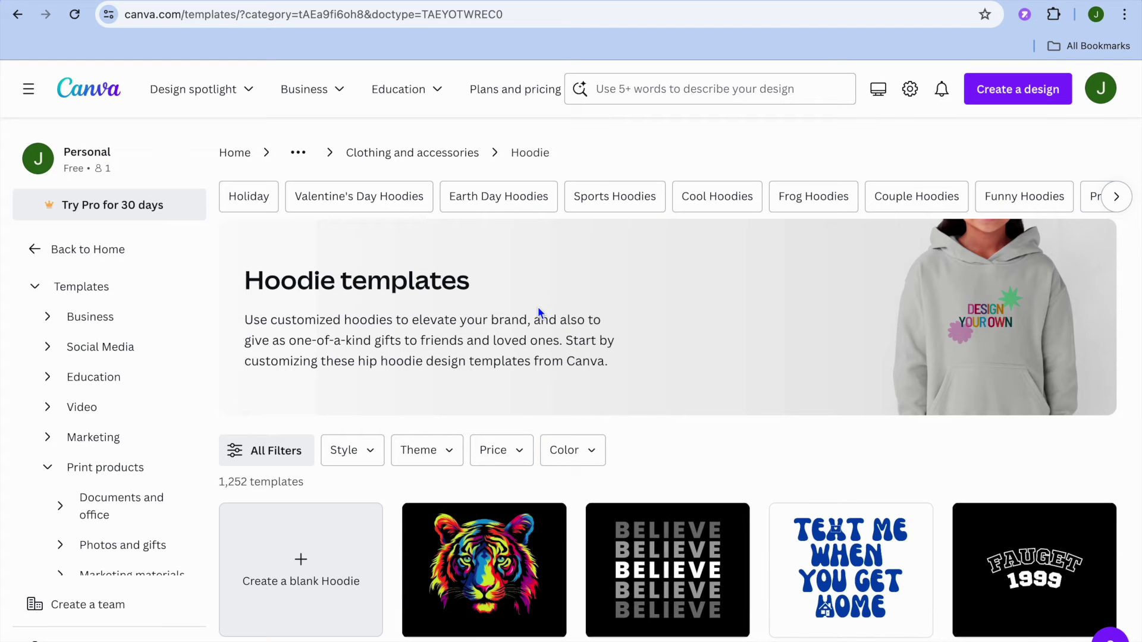
Step: Browse the hoodie templates to compare the available designs and see which ones are marked as Pro
{"action": "scroll", "coordinate": [538, 309], "scroll_direction": "down", "scroll_amount": 4}
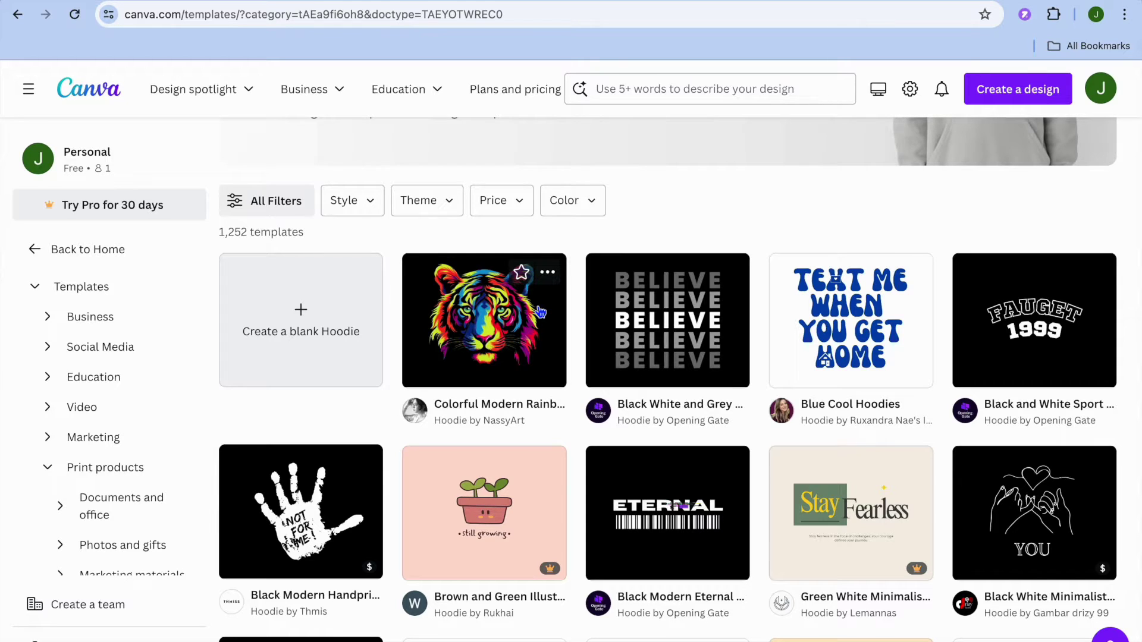
{"action": "scroll", "coordinate": [699, 285], "scroll_direction": "down", "scroll_amount": 5}
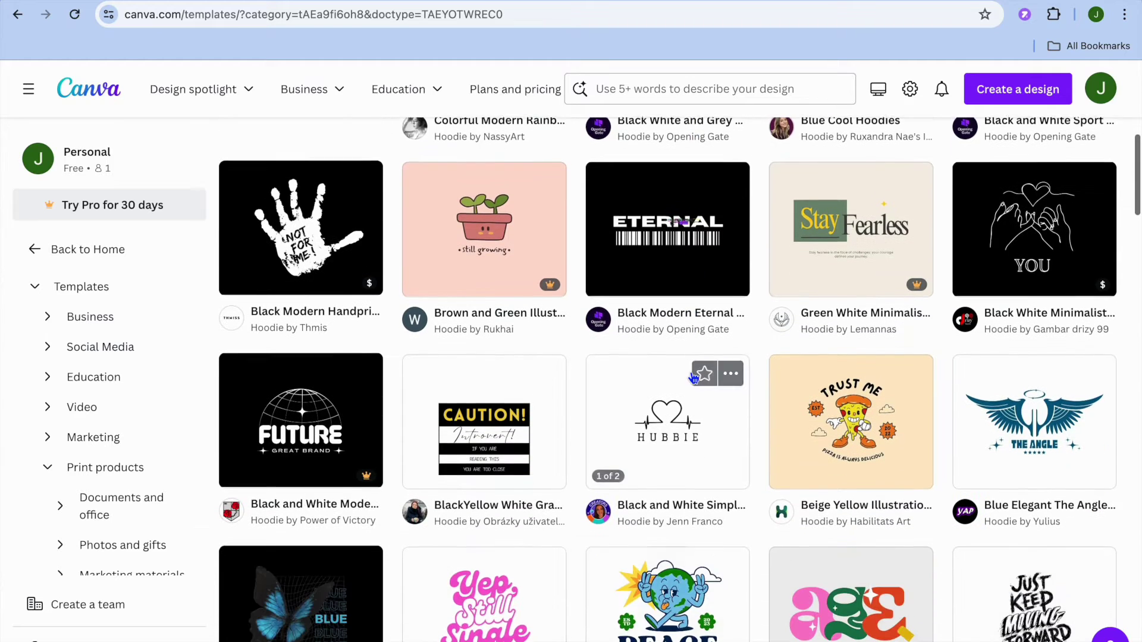
{"action": "scroll", "coordinate": [693, 379], "scroll_direction": "down", "scroll_amount": 3}
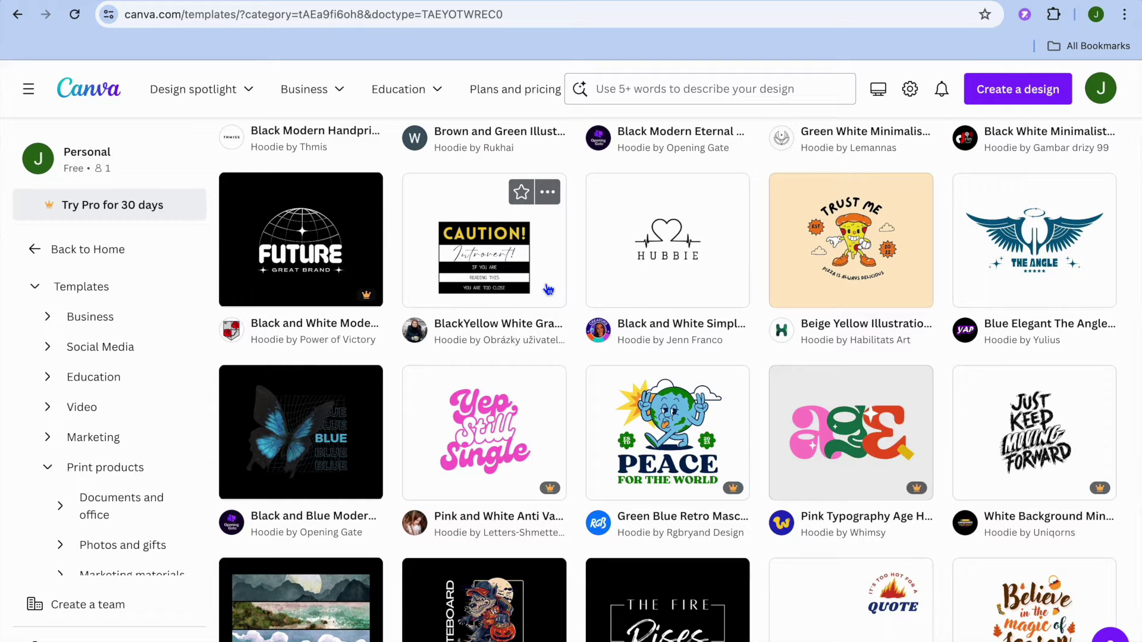
{"action": "scroll", "coordinate": [548, 290], "scroll_direction": "up", "scroll_amount": 7}
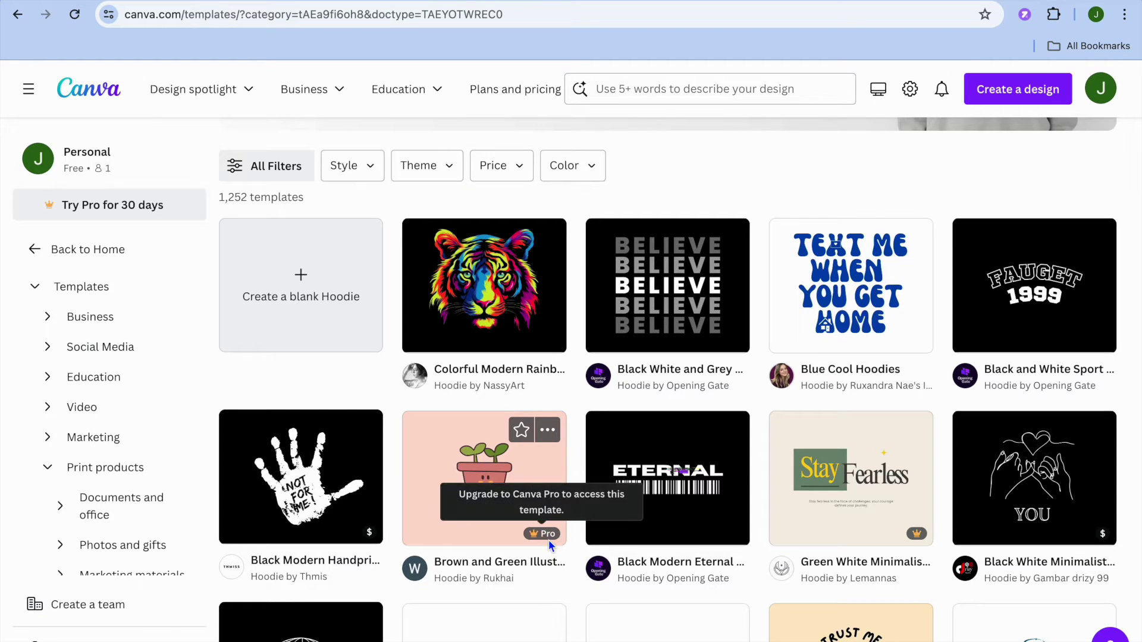
{"action": "scroll", "coordinate": [641, 543], "scroll_direction": "down", "scroll_amount": 10}
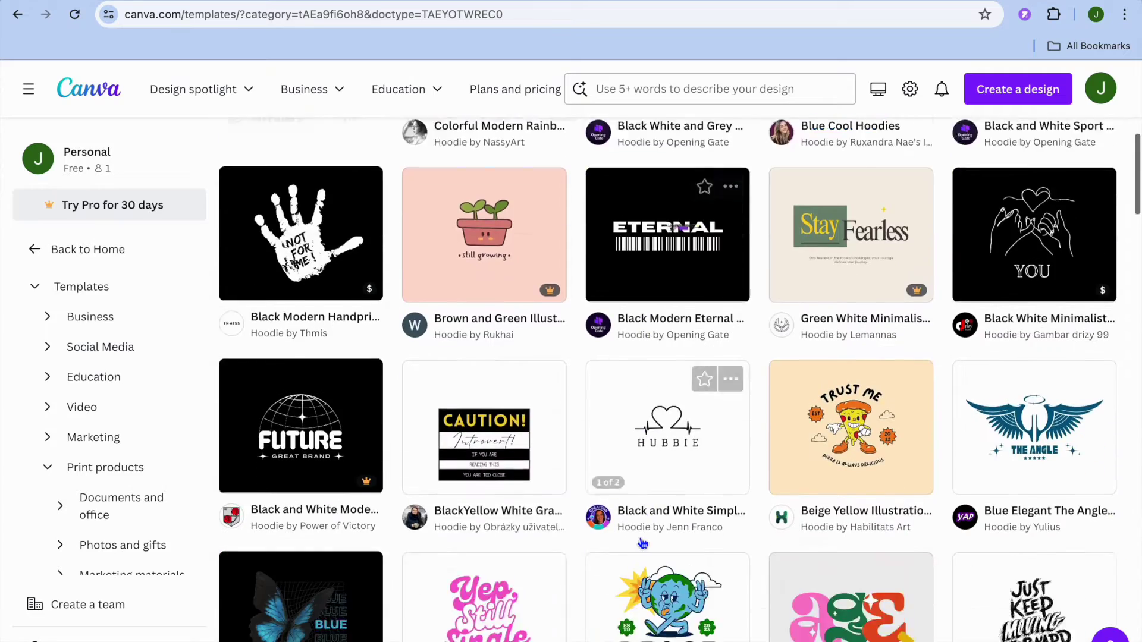
{"action": "scroll", "coordinate": [642, 543], "scroll_direction": "down", "scroll_amount": 5}
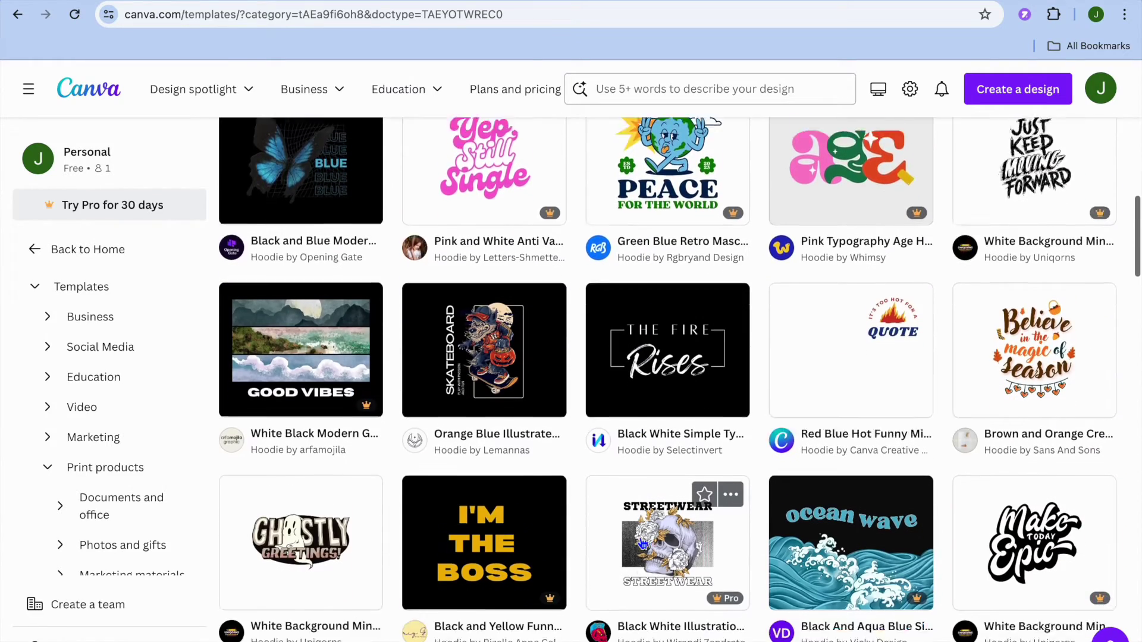
{"action": "scroll", "coordinate": [641, 542], "scroll_direction": "down", "scroll_amount": 4}
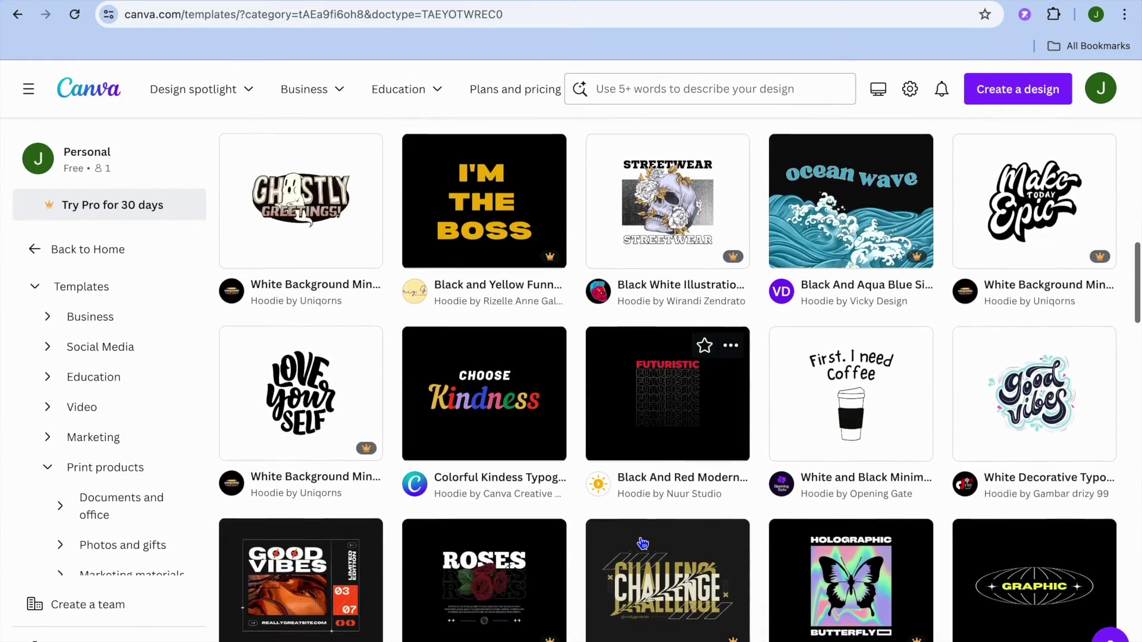
{"action": "scroll", "coordinate": [642, 542], "scroll_direction": "down", "scroll_amount": 4}
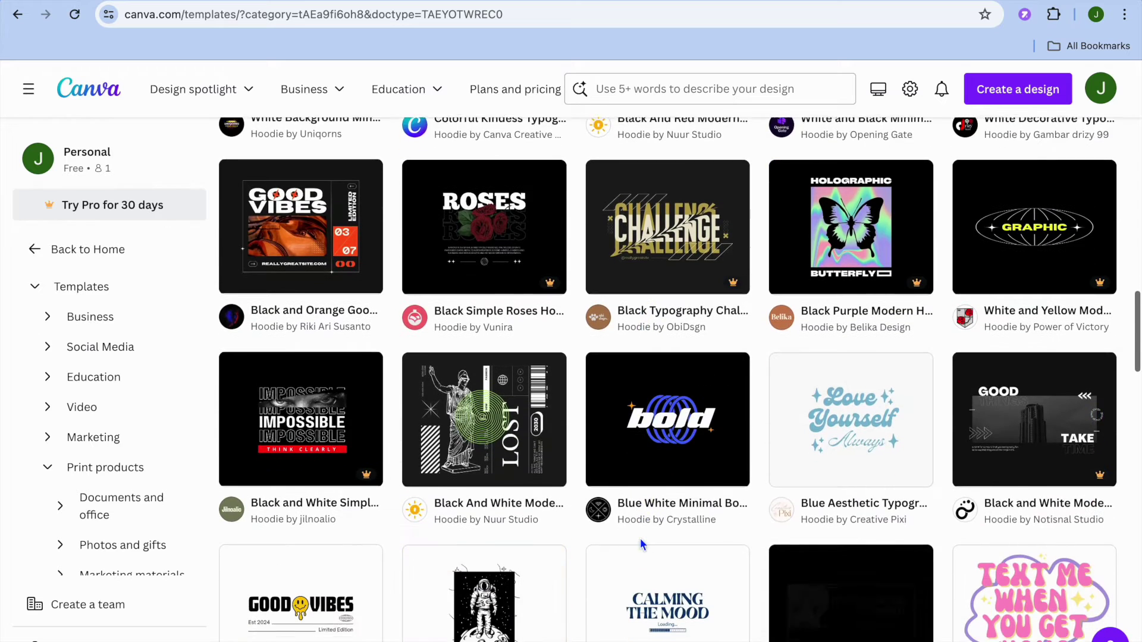
{"action": "scroll", "coordinate": [642, 543], "scroll_direction": "up", "scroll_amount": 7}
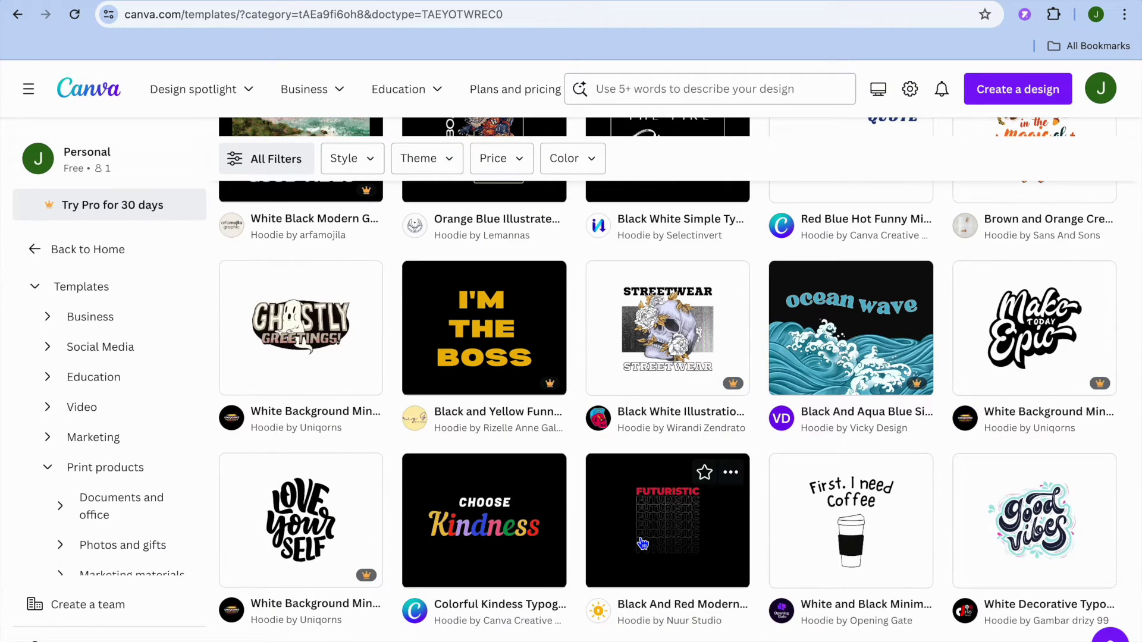
{"action": "scroll", "coordinate": [642, 543], "scroll_direction": "up", "scroll_amount": 20}
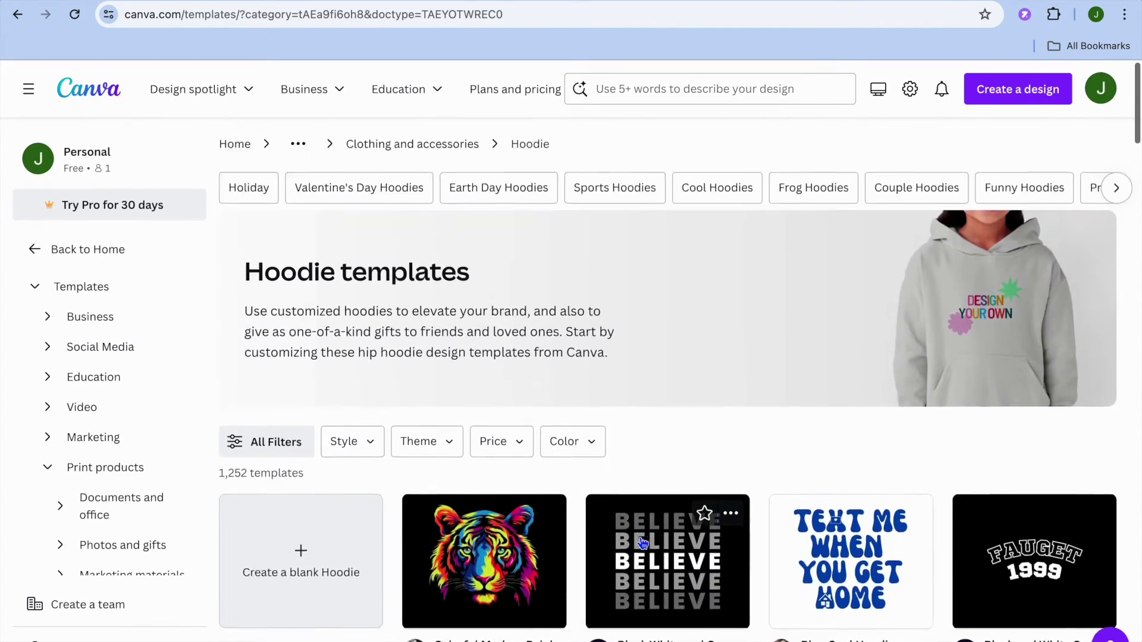
{"action": "scroll", "coordinate": [642, 543], "scroll_direction": "down", "scroll_amount": 5}
{"action": "scroll", "coordinate": [641, 543], "scroll_direction": "up", "scroll_amount": 1}
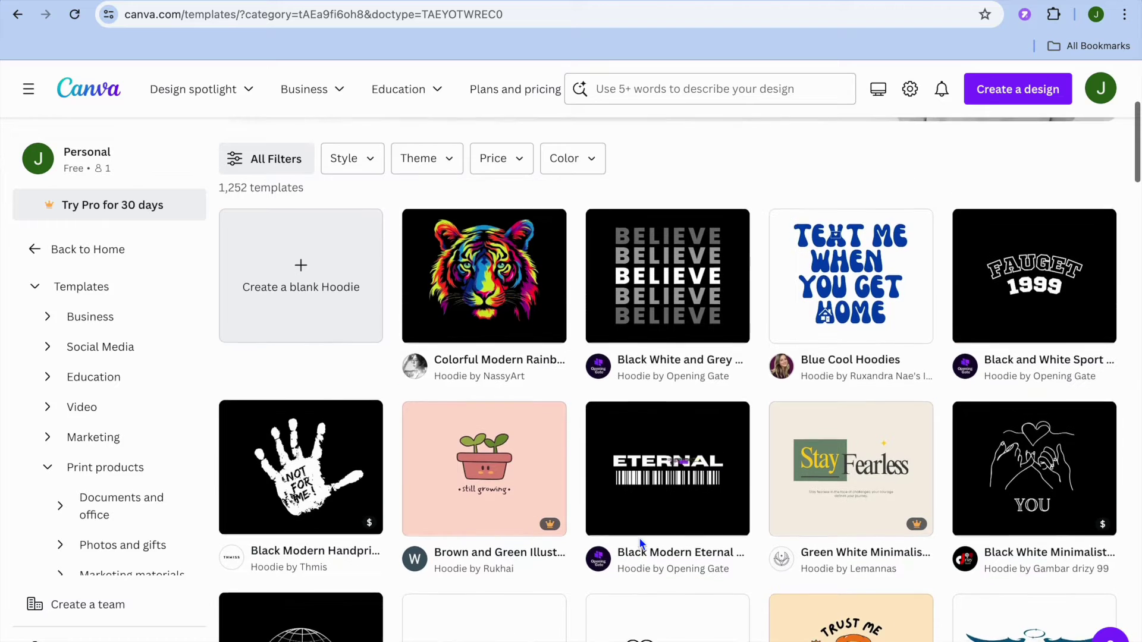
Step: Open the Colorful Modern Rainbow Tiger Hoodie template for customization in the editor
{"action": "left_click", "coordinate": [516, 290]}
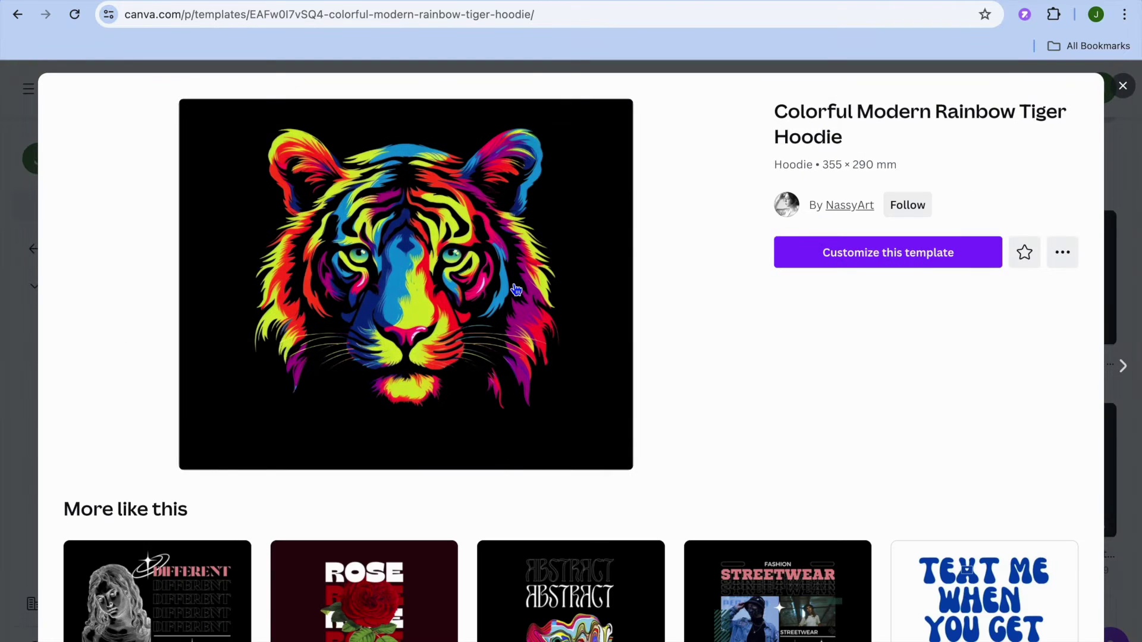
{"action": "left_click", "coordinate": [877, 255]}
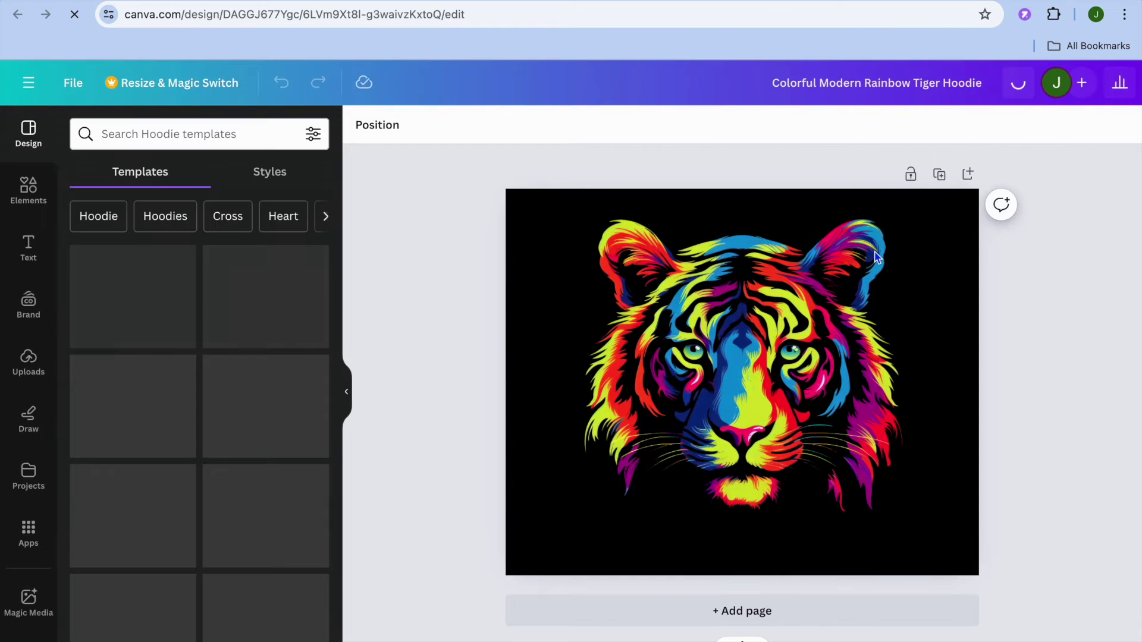
Step: Shrink the tiger image to about a third of the page width and place it centrally near the page's upper edge
{"action": "left_click", "coordinate": [816, 304]}
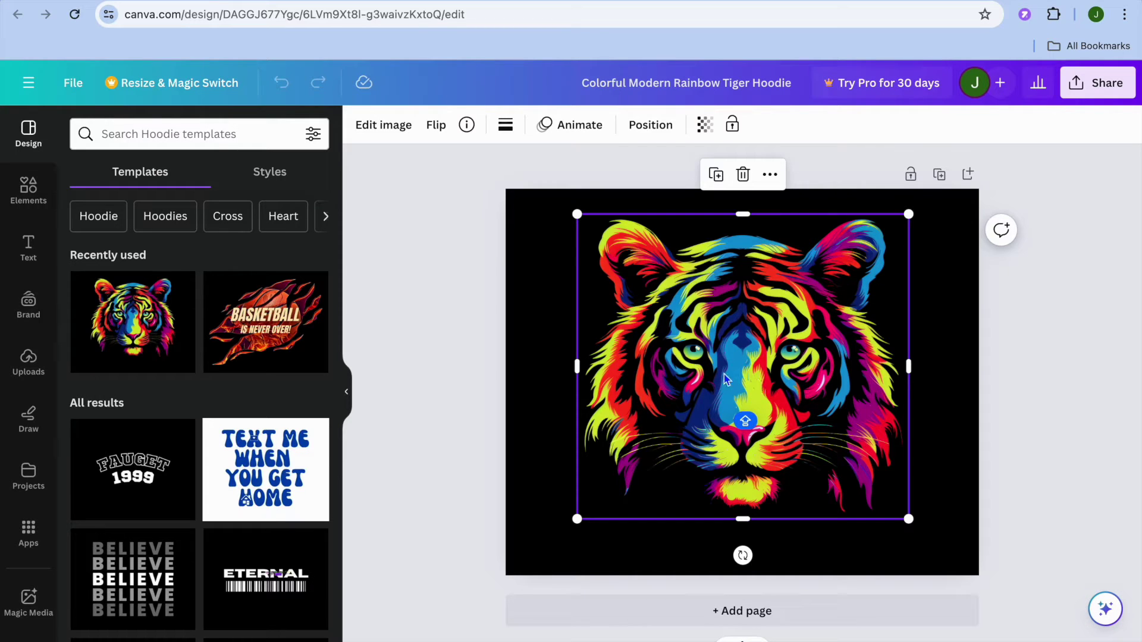
{"action": "left_click_drag", "start_coordinate": [577, 214], "coordinate": [635, 337]}
{"action": "left_click_drag", "start_coordinate": [909, 302], "coordinate": [875, 331]}
{"action": "left_click_drag", "start_coordinate": [778, 398], "coordinate": [730, 398]}
{"action": "left_click_drag", "start_coordinate": [622, 332], "coordinate": [666, 374]}
{"action": "left_click_drag", "start_coordinate": [744, 446], "coordinate": [733, 306]}
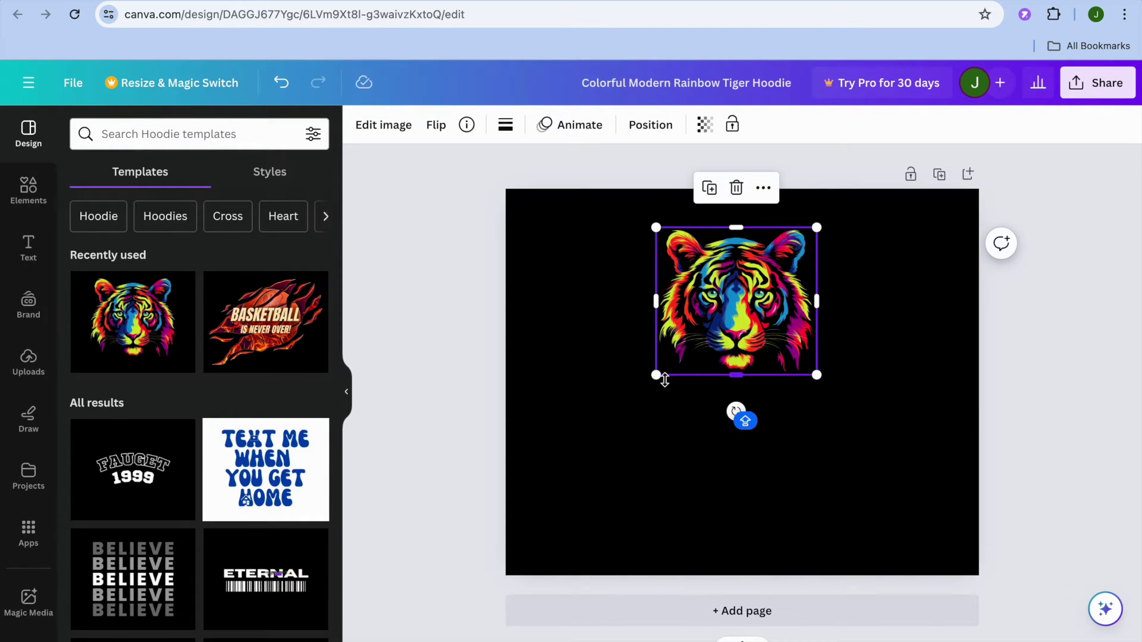
{"action": "left_click_drag", "start_coordinate": [656, 375], "coordinate": [665, 369]}
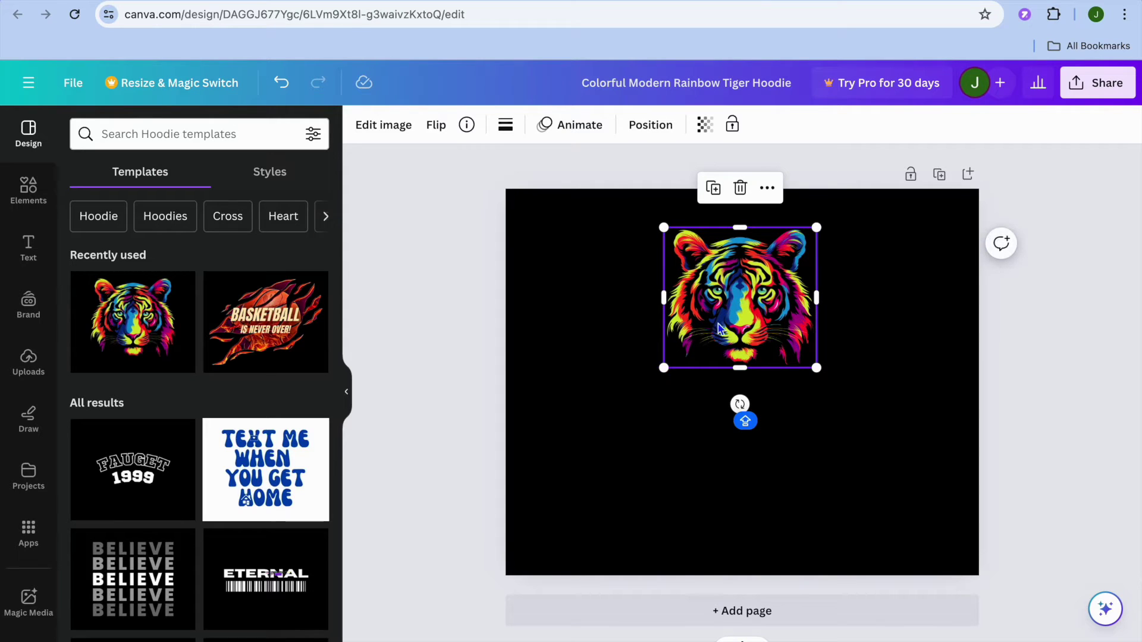
Step: Search the elements for BEAR and restrict the results to graphics
{"action": "left_click", "coordinate": [31, 204]}
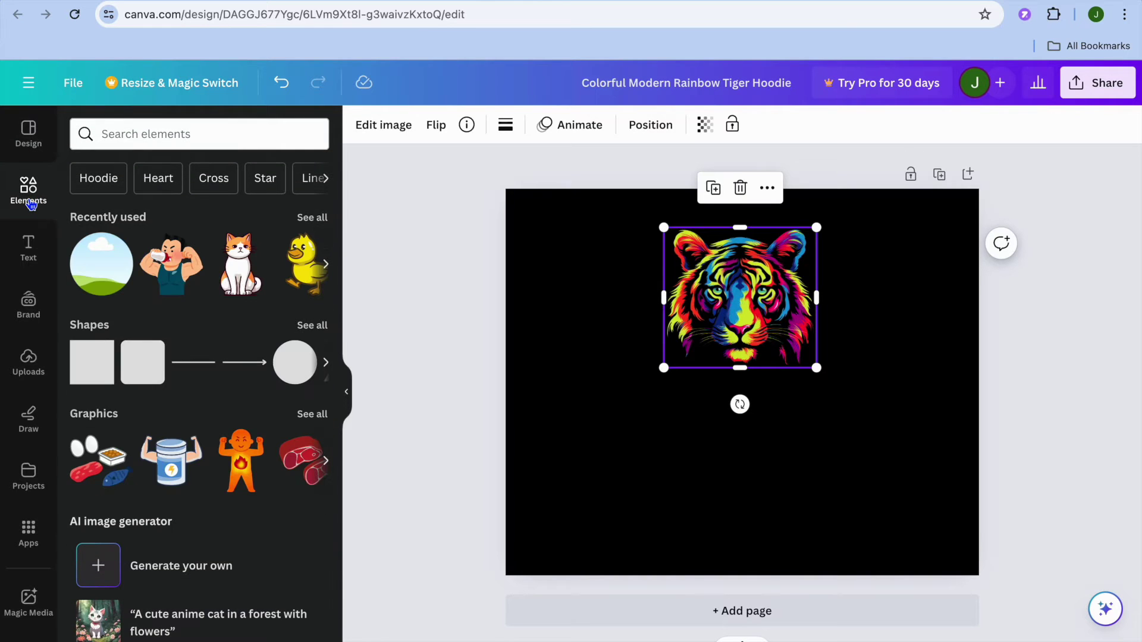
{"action": "left_click", "coordinate": [114, 134]}
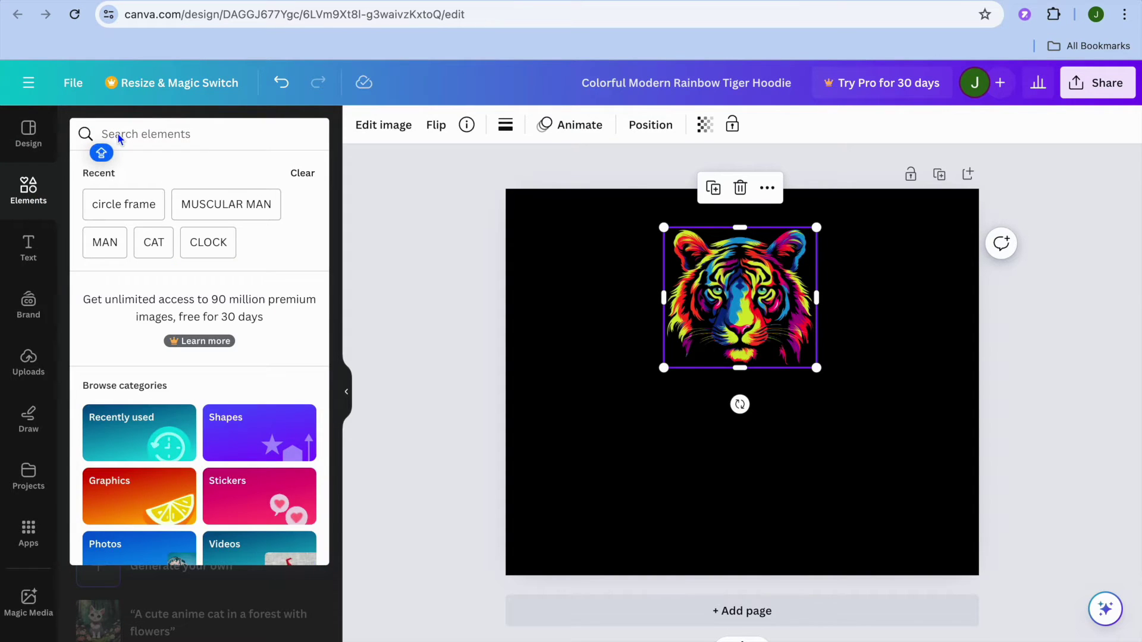
{"action": "type", "text": "BEAR"}
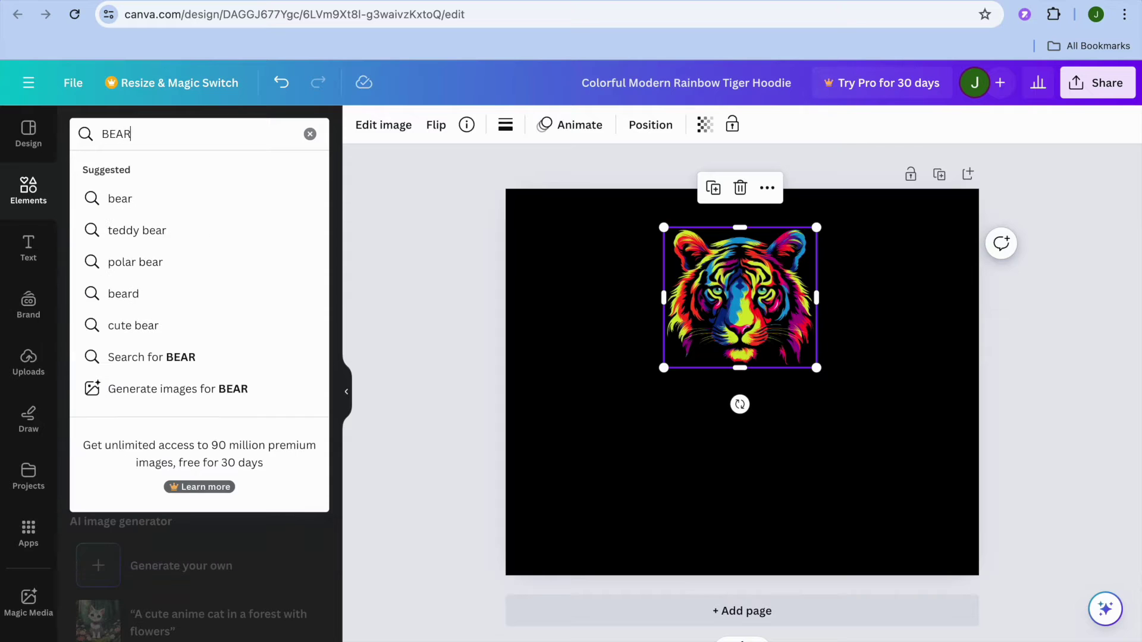
{"action": "key", "text": "Return"}
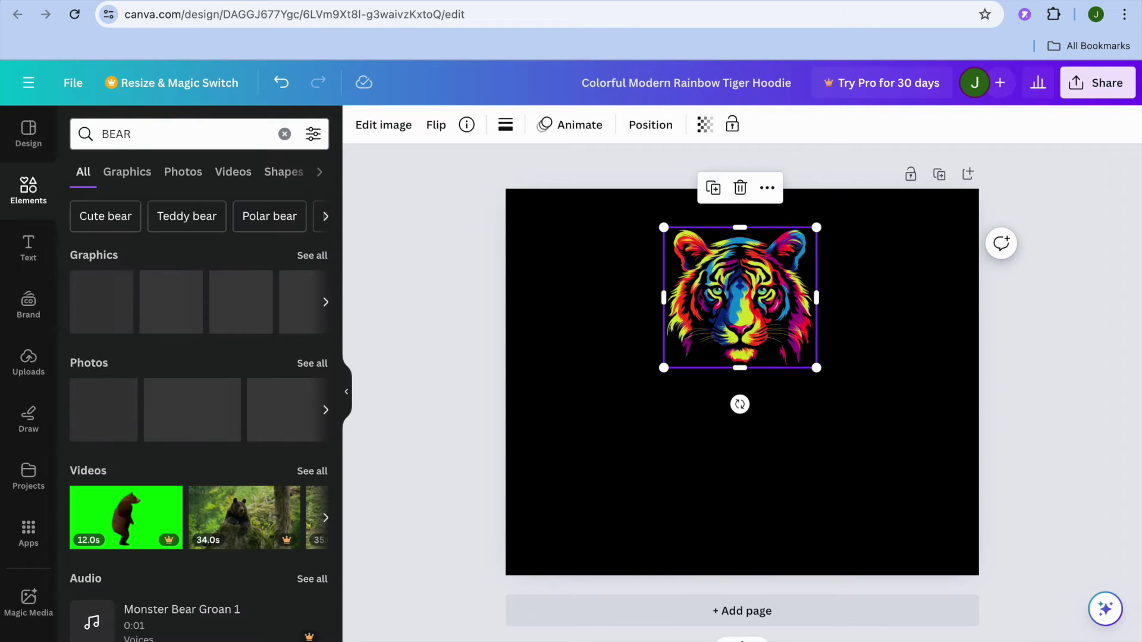
{"action": "left_click", "coordinate": [128, 172]}
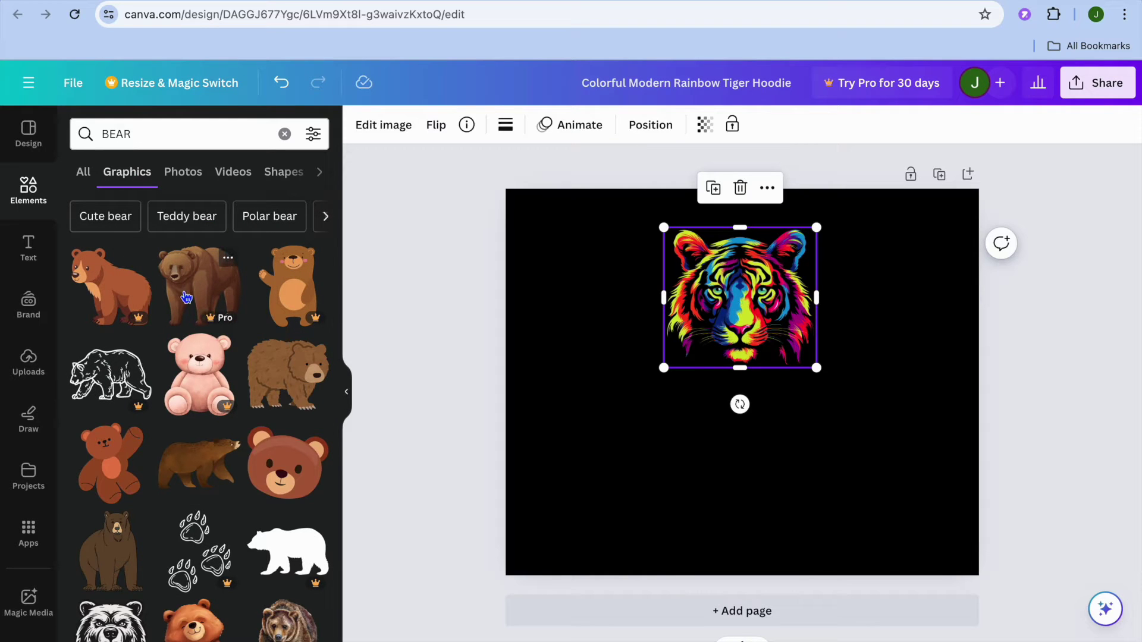
Step: Find the graphic of the brown bear with an orange backpack reading a map and add it to the page
{"action": "scroll", "coordinate": [213, 311], "scroll_direction": "down", "scroll_amount": 3}
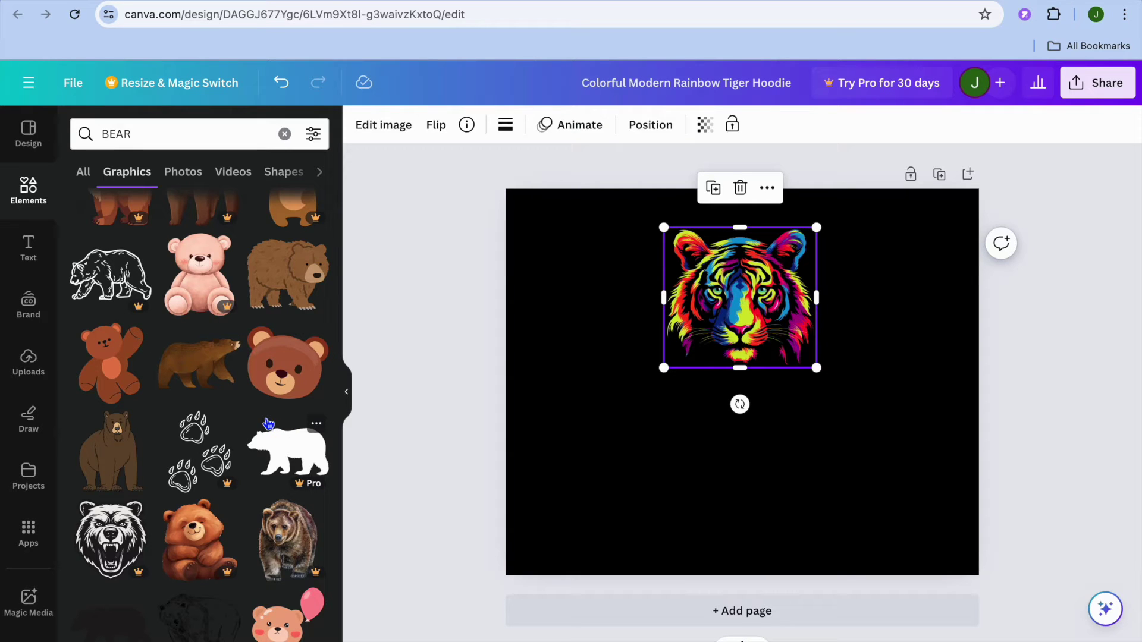
{"action": "scroll", "coordinate": [268, 424], "scroll_direction": "down", "scroll_amount": 3}
{"action": "scroll", "coordinate": [268, 424], "scroll_direction": "up", "scroll_amount": 2}
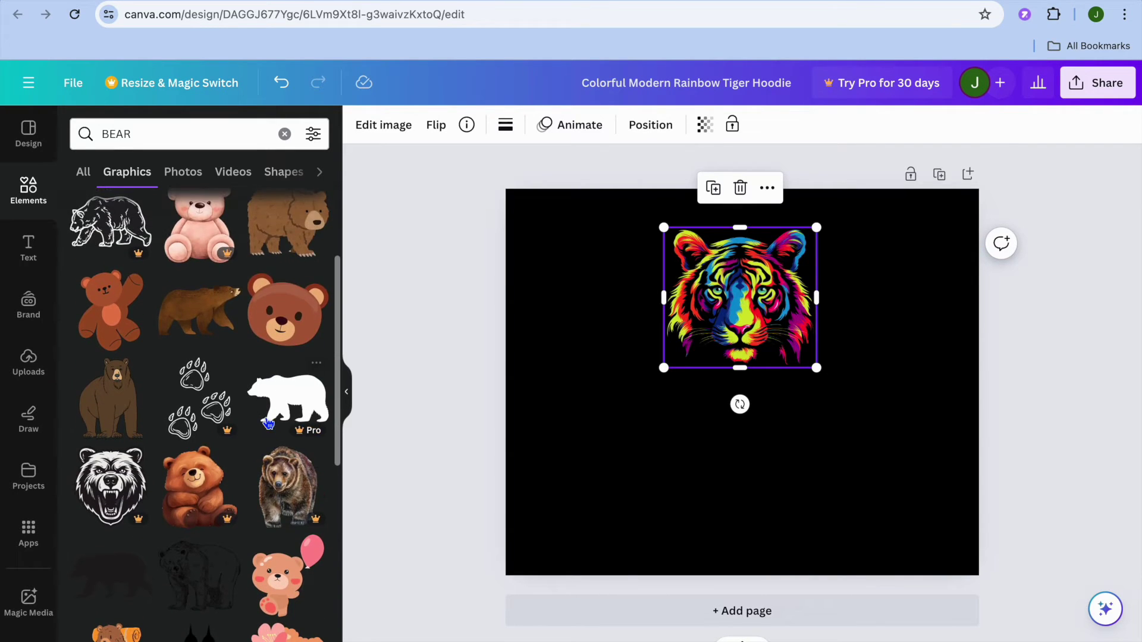
{"action": "scroll", "coordinate": [268, 423], "scroll_direction": "down", "scroll_amount": 2}
{"action": "scroll", "coordinate": [269, 423], "scroll_direction": "down", "scroll_amount": 6}
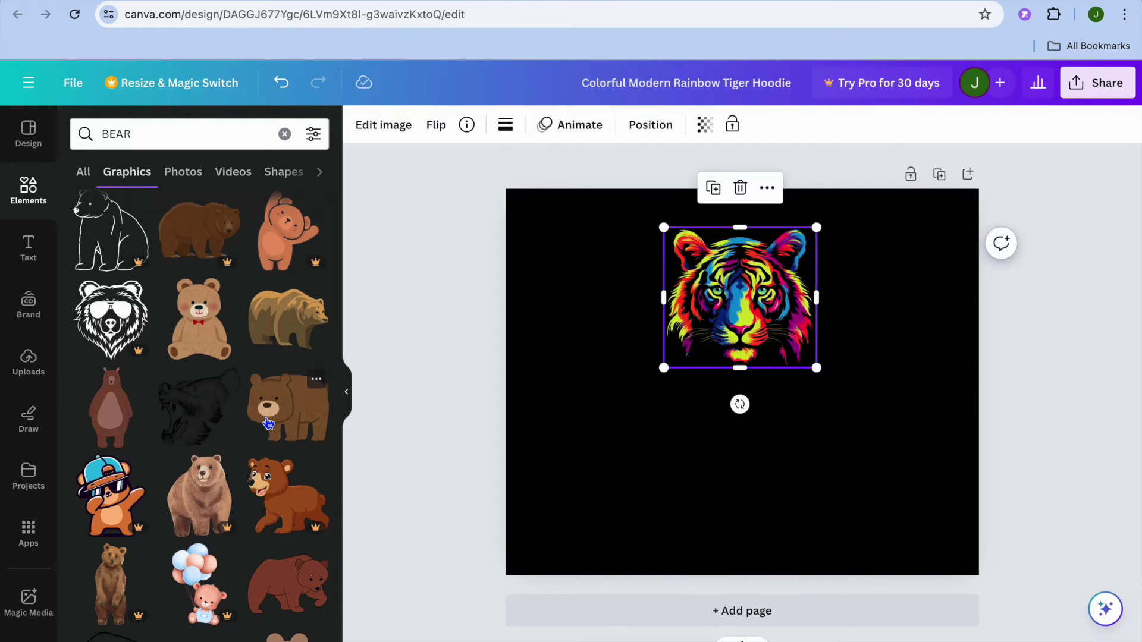
{"action": "scroll", "coordinate": [268, 424], "scroll_direction": "down", "scroll_amount": 9}
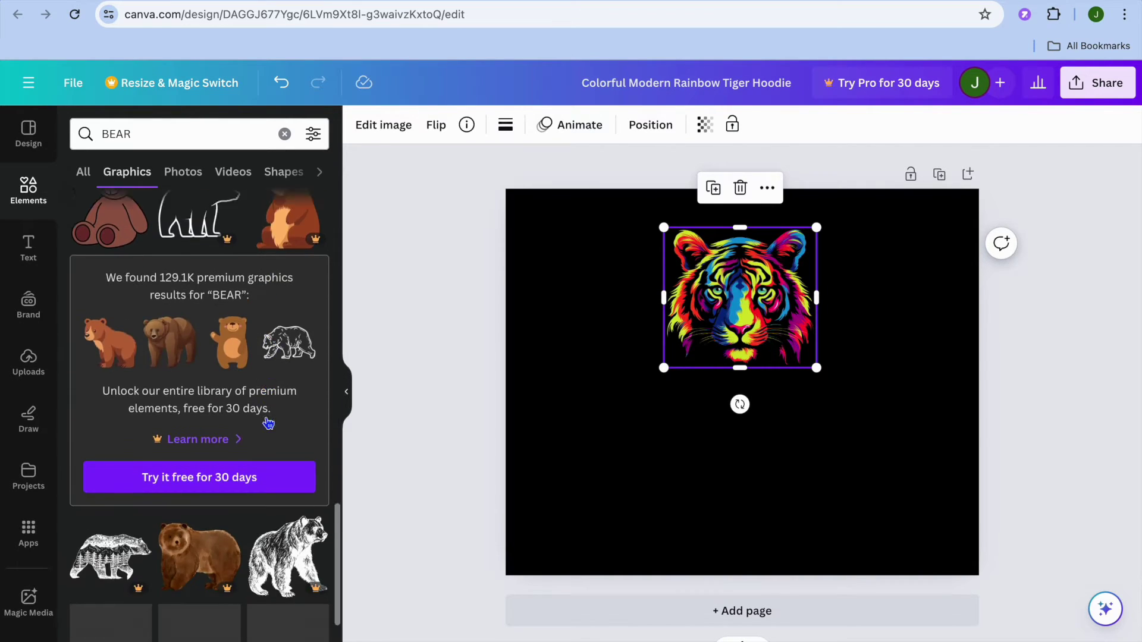
{"action": "scroll", "coordinate": [268, 424], "scroll_direction": "down", "scroll_amount": 4}
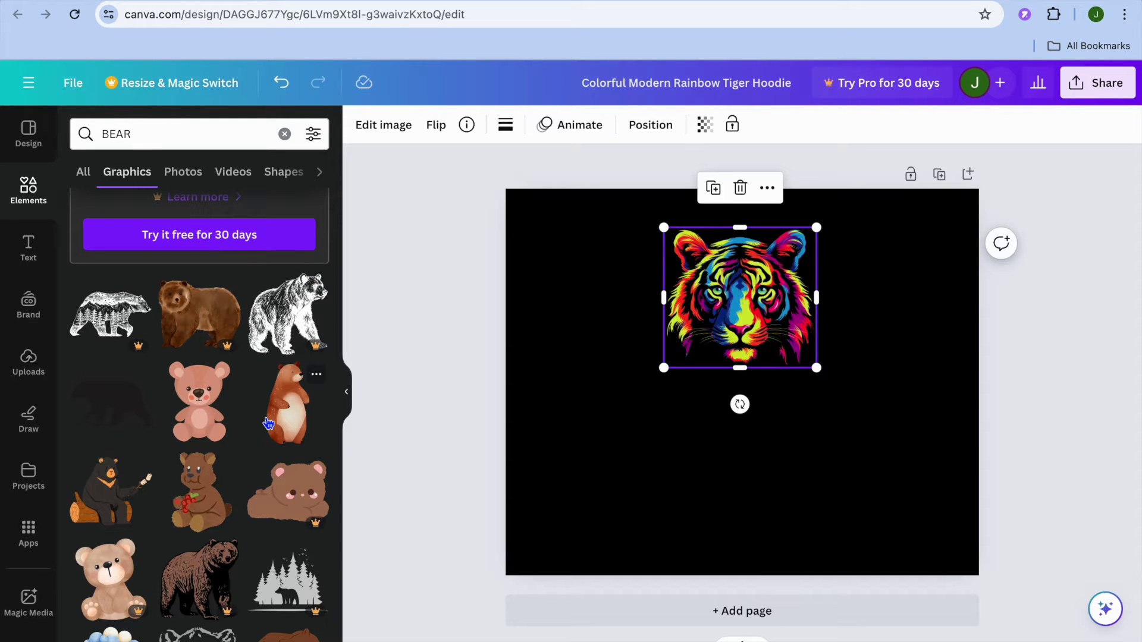
{"action": "scroll", "coordinate": [268, 424], "scroll_direction": "down", "scroll_amount": 5}
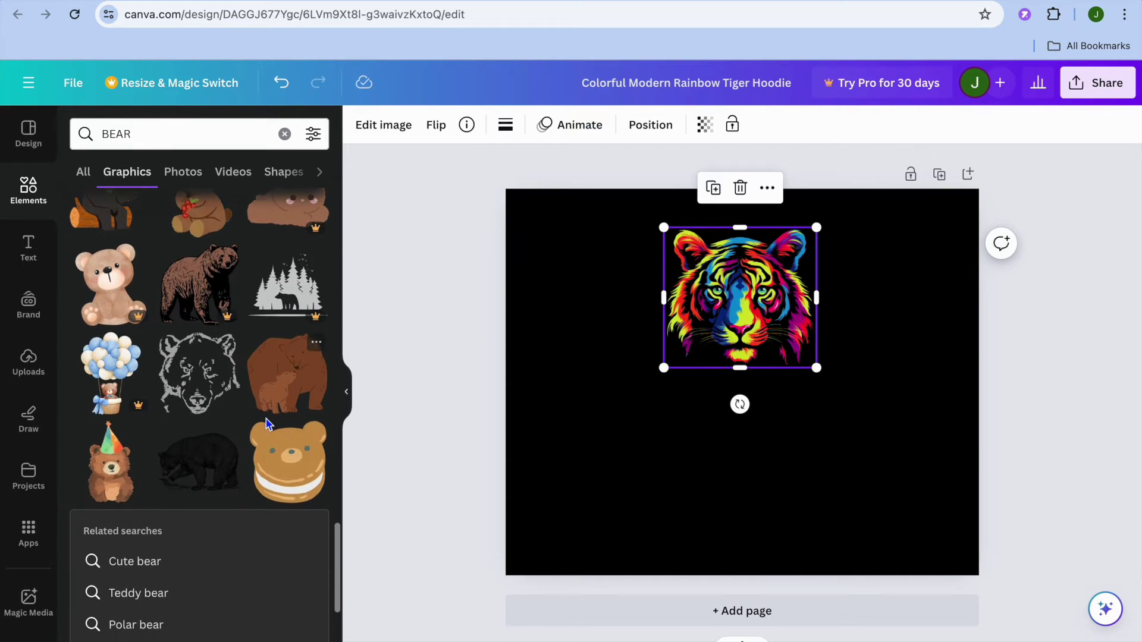
{"action": "scroll", "coordinate": [269, 424], "scroll_direction": "up", "scroll_amount": 9}
{"action": "scroll", "coordinate": [268, 424], "scroll_direction": "up", "scroll_amount": 6}
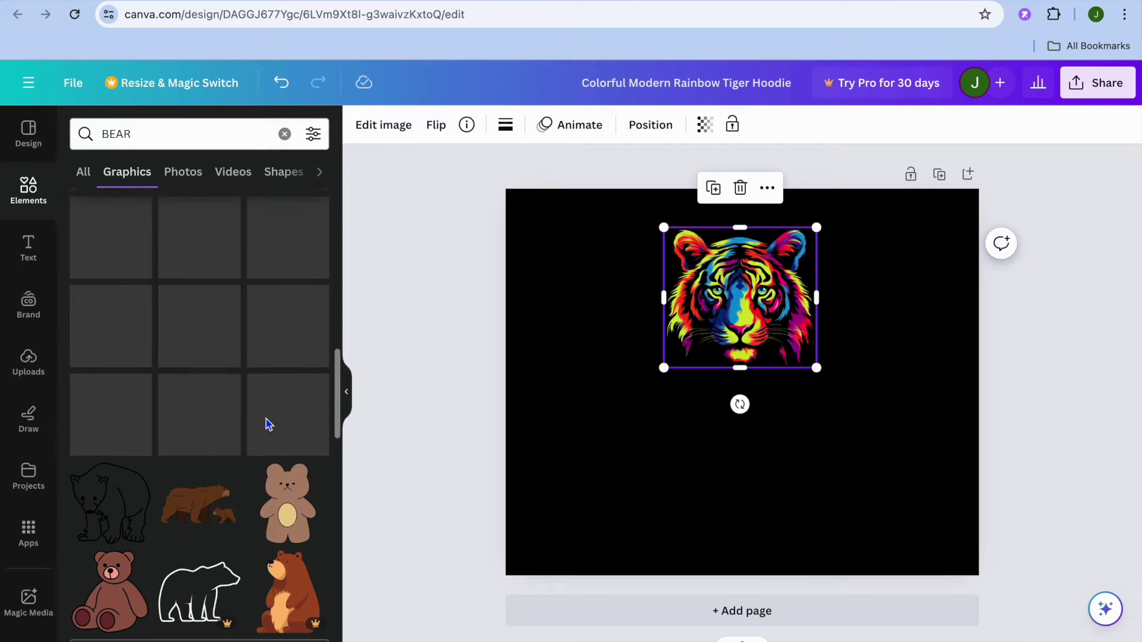
{"action": "scroll", "coordinate": [230, 513], "scroll_direction": "up", "scroll_amount": 5}
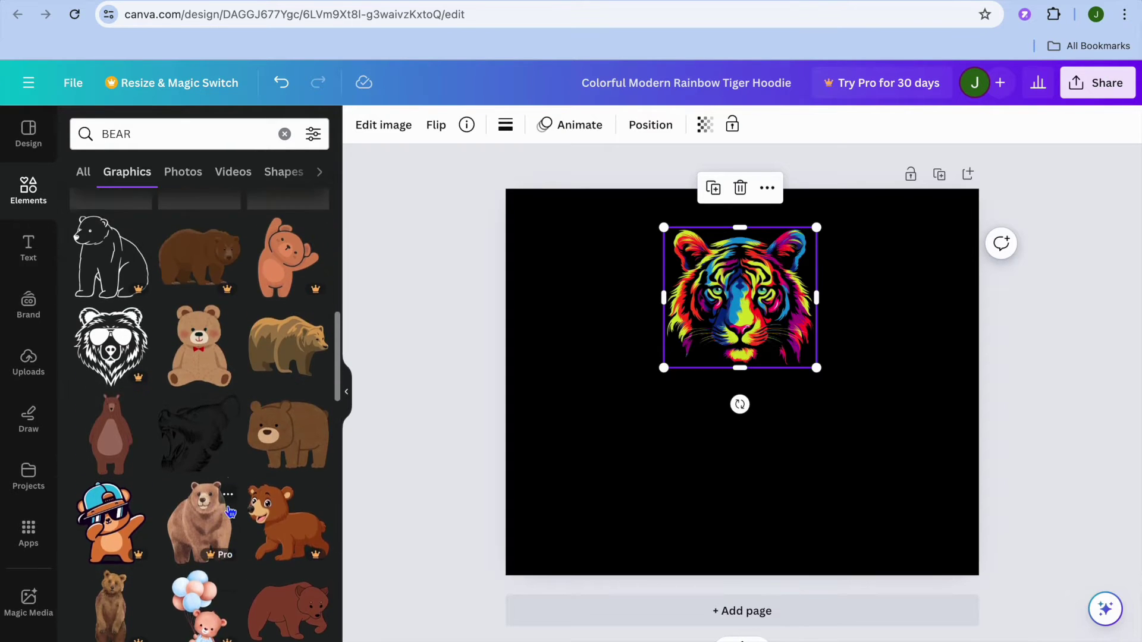
{"action": "scroll", "coordinate": [229, 513], "scroll_direction": "up", "scroll_amount": 3}
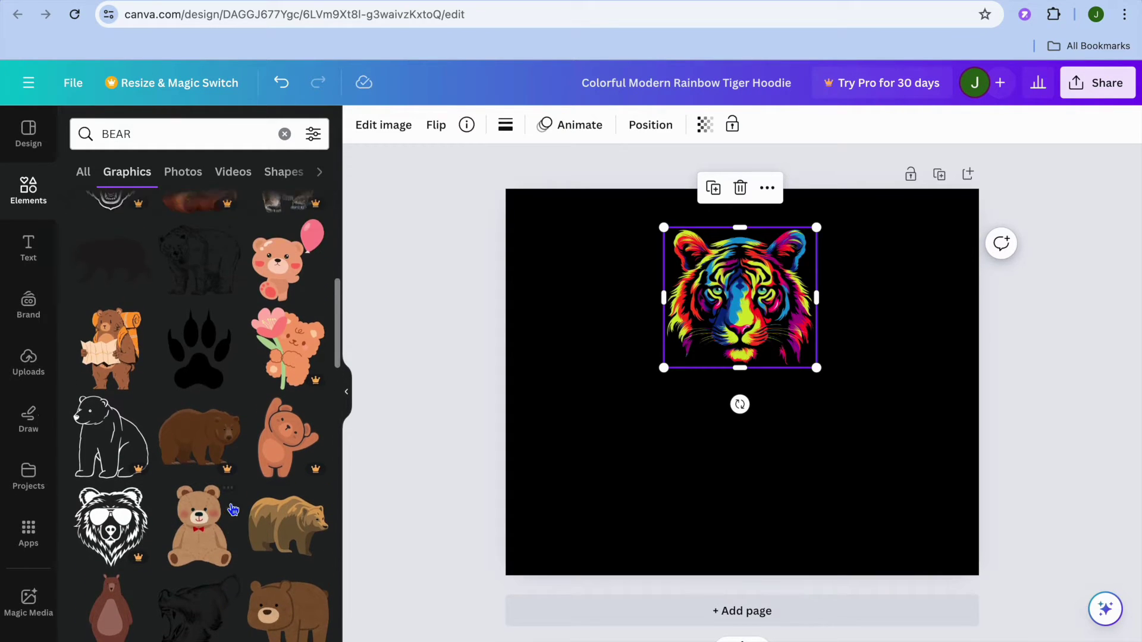
{"action": "left_click", "coordinate": [108, 454]}
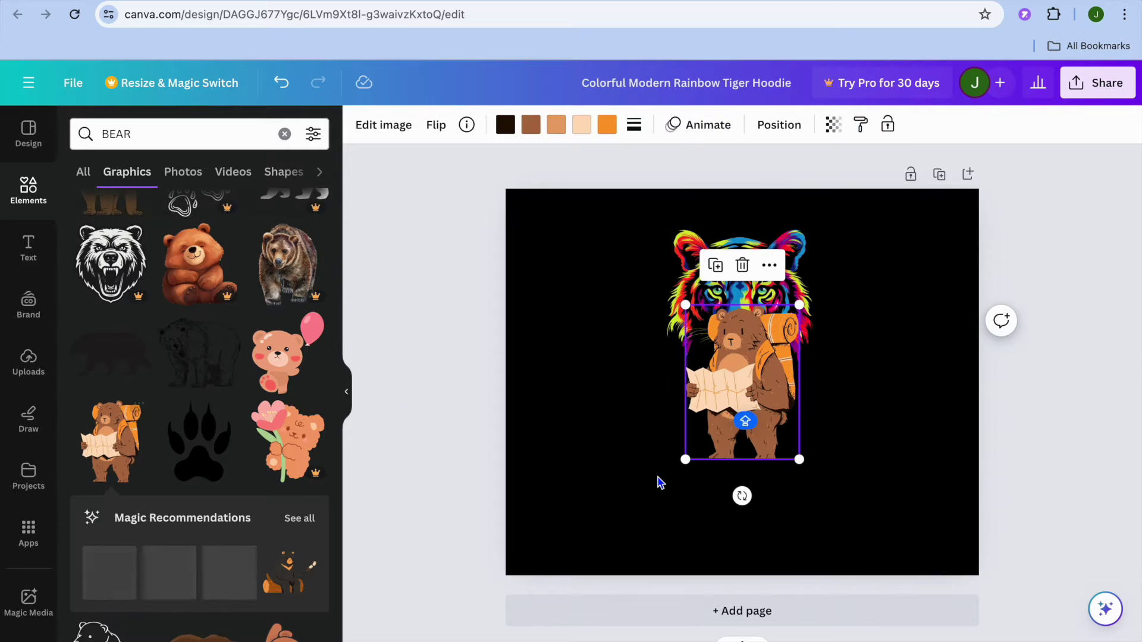
Step: Move the bear graphic below the tiger image and resize it to a bit less than a quarter of the page width
{"action": "left_click_drag", "start_coordinate": [765, 322], "coordinate": [764, 431]}
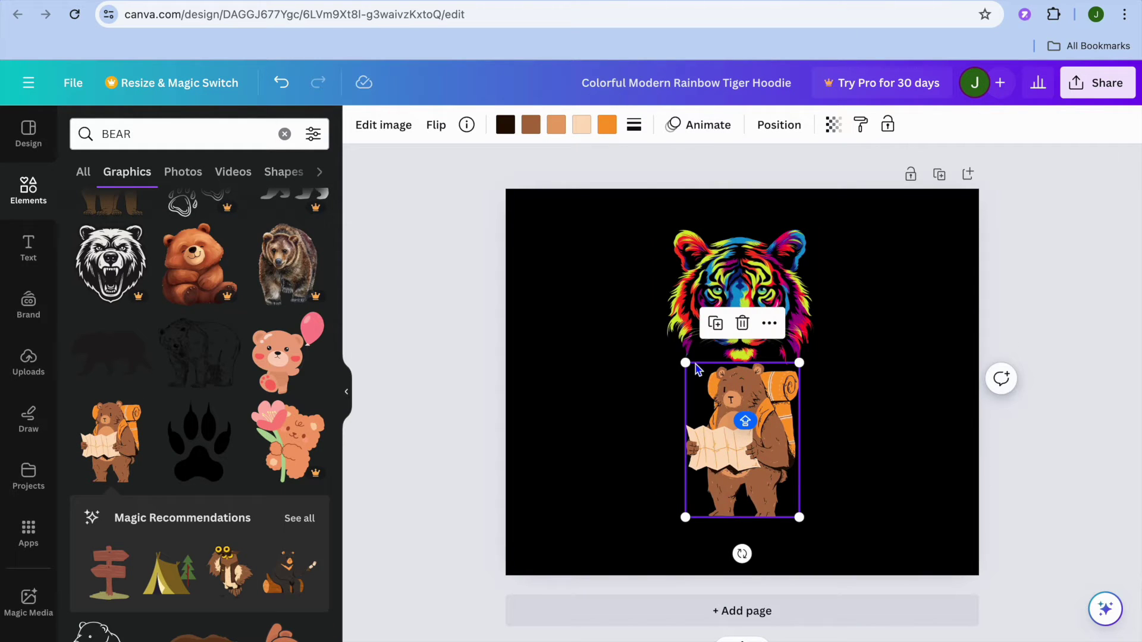
{"action": "left_click_drag", "start_coordinate": [693, 373], "coordinate": [725, 420]}
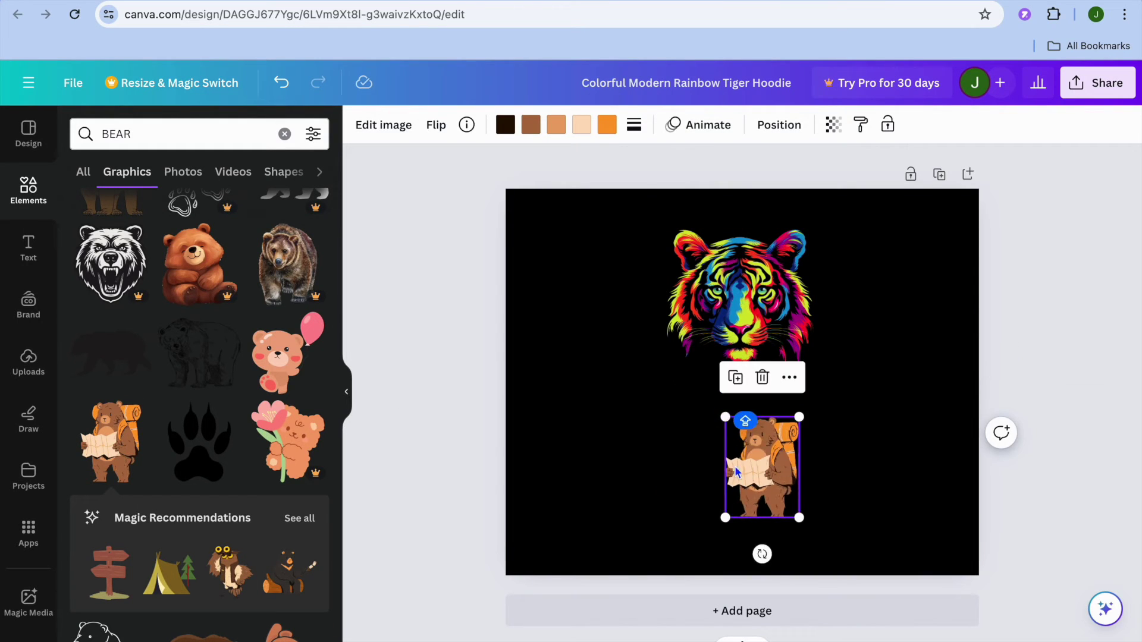
{"action": "left_click_drag", "start_coordinate": [726, 418], "coordinate": [675, 417]}
{"action": "left_click_drag", "start_coordinate": [740, 395], "coordinate": [741, 415]}
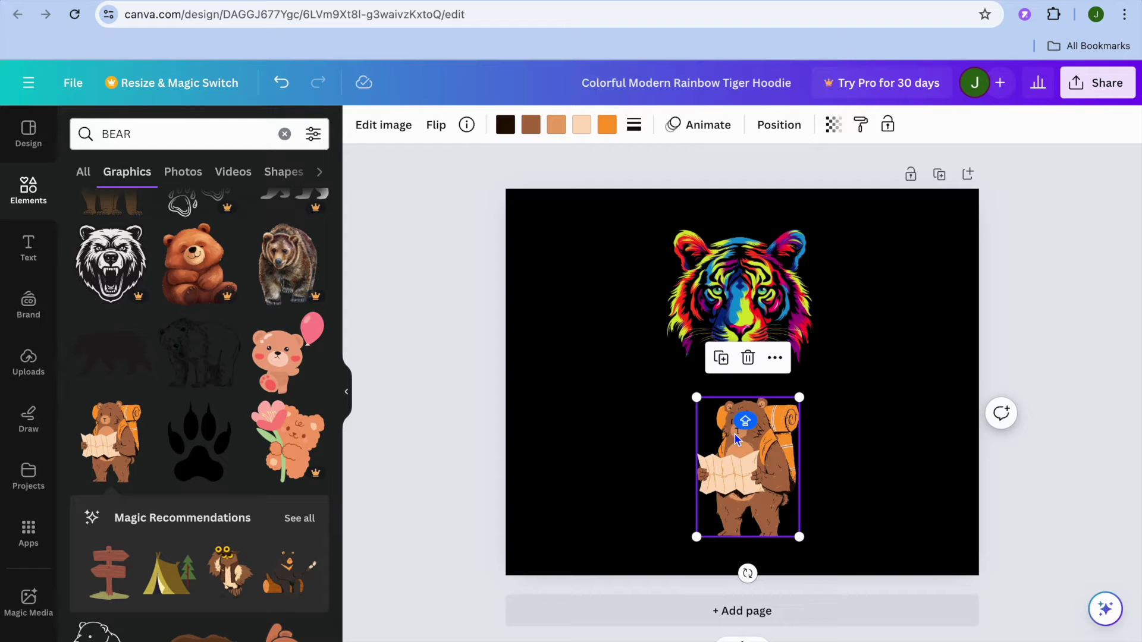
Step: Add a heading reading U CHOOSE between the tiger and the bear
{"action": "left_click", "coordinate": [31, 253]}
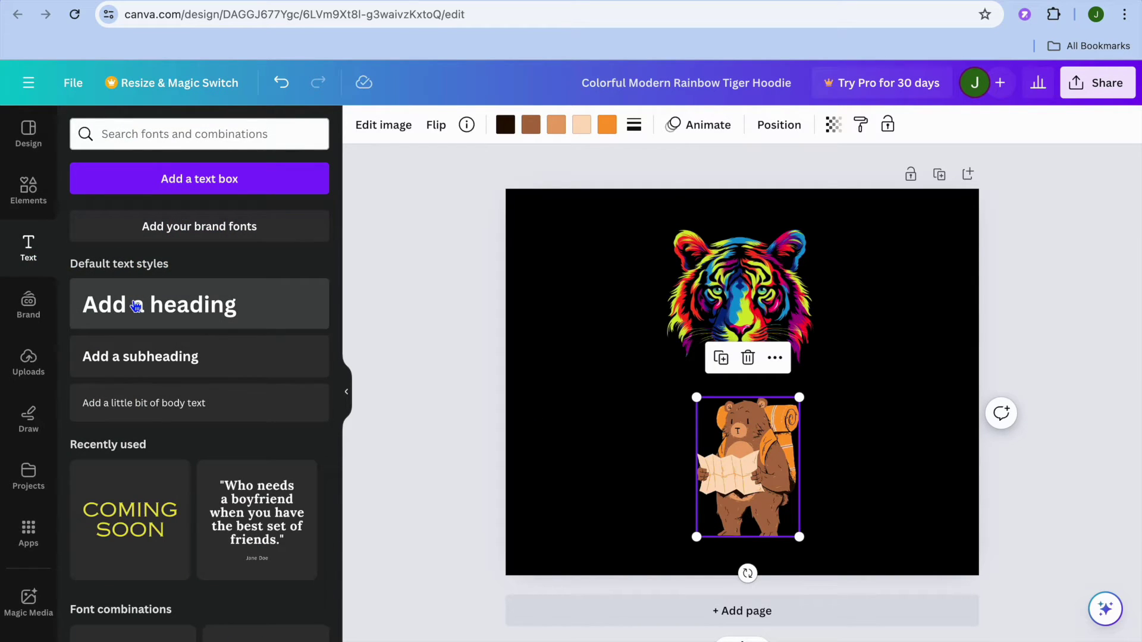
{"action": "left_click", "coordinate": [174, 314]}
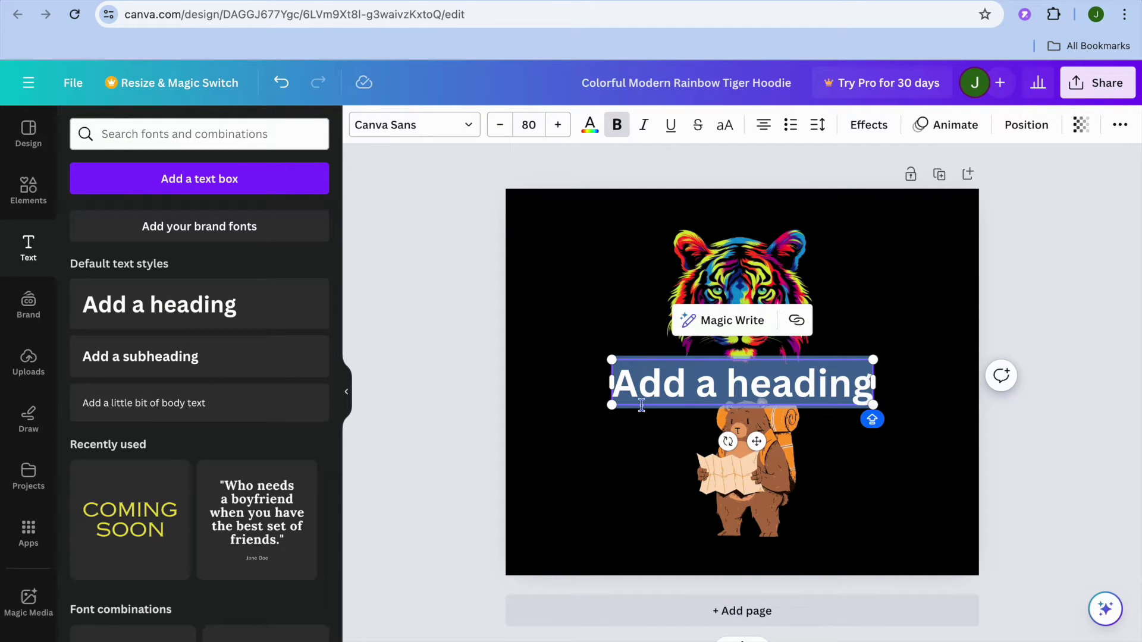
{"action": "type", "text": "U"}
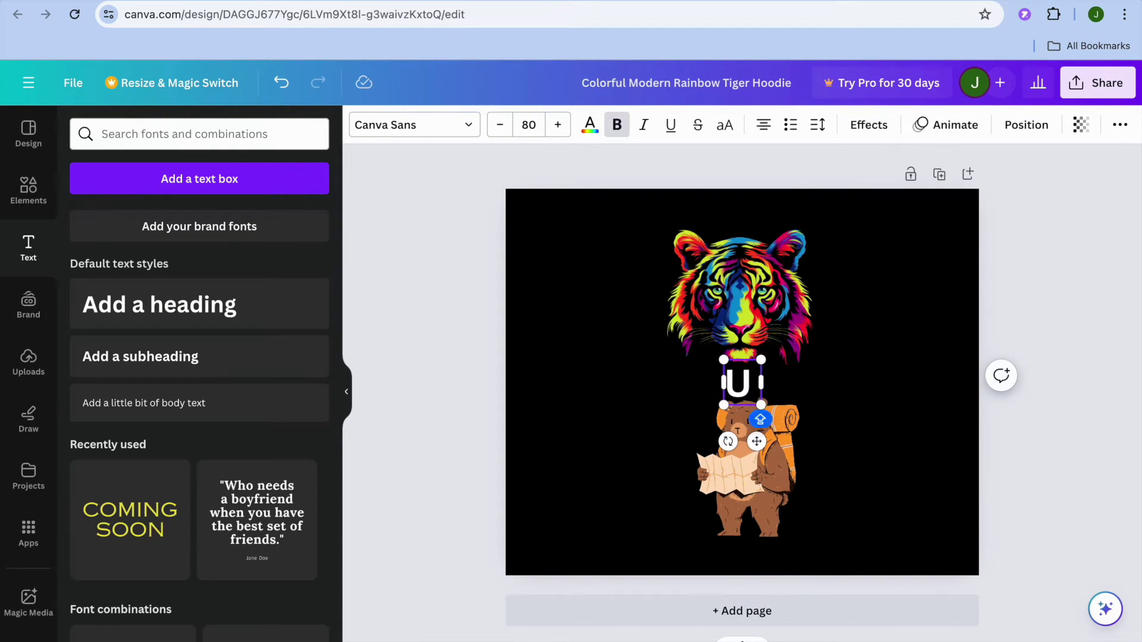
{"action": "type", "text": " CHOOSE"}
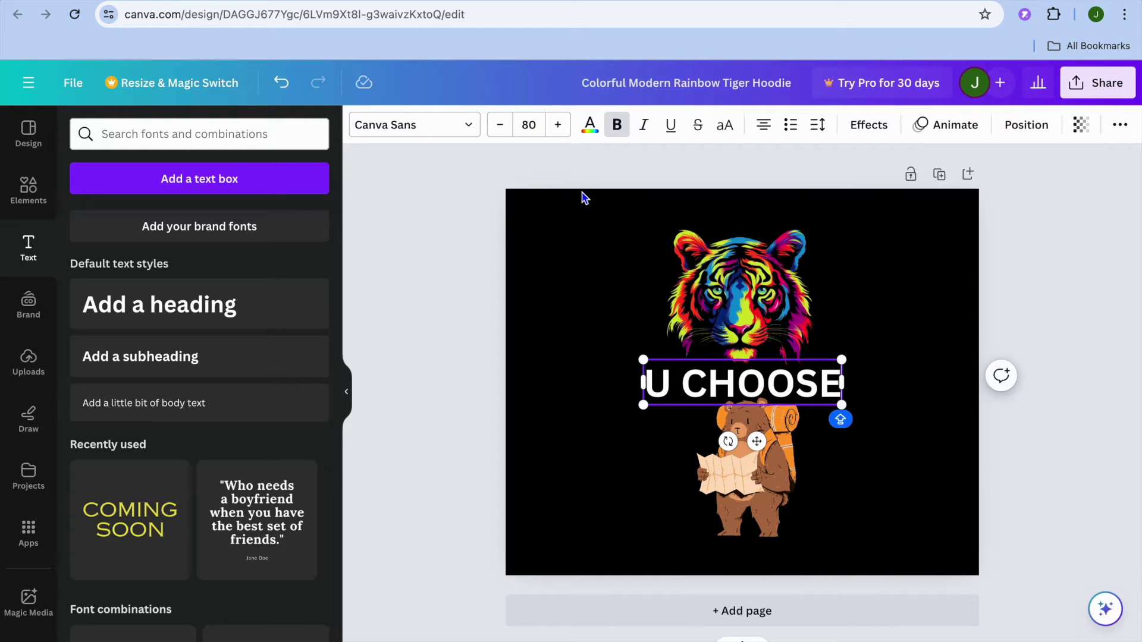
Step: Try the Bryndan Write font on the U CHOOSE heading and settle on Gagalin
{"action": "left_click", "coordinate": [461, 134]}
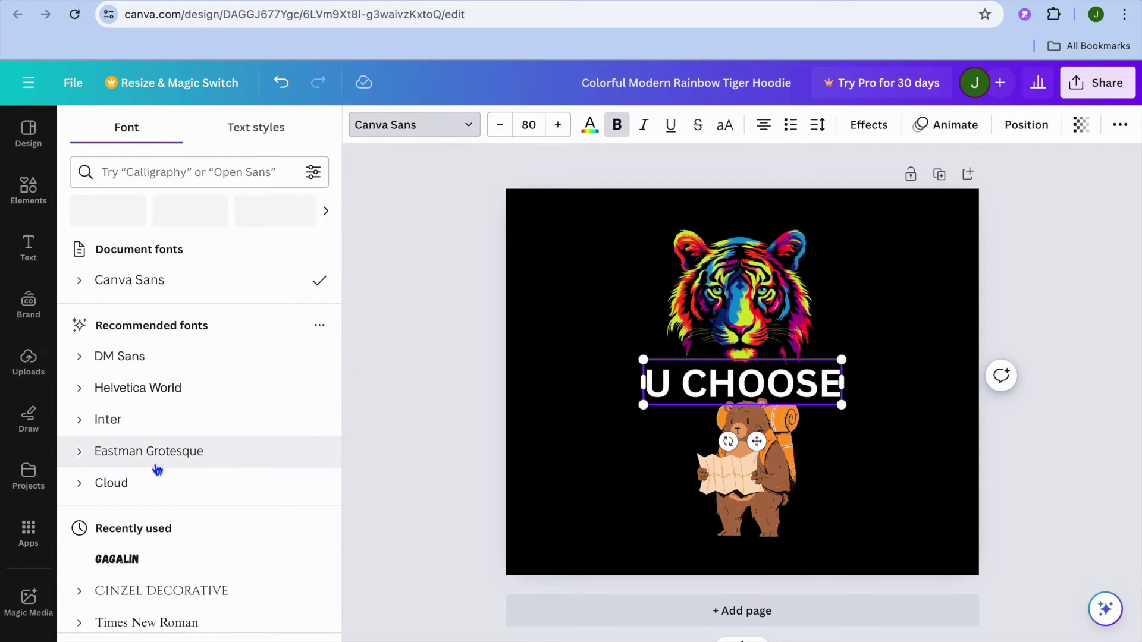
{"action": "scroll", "coordinate": [160, 467], "scroll_direction": "down", "scroll_amount": 1}
{"action": "scroll", "coordinate": [160, 467], "scroll_direction": "down", "scroll_amount": 6}
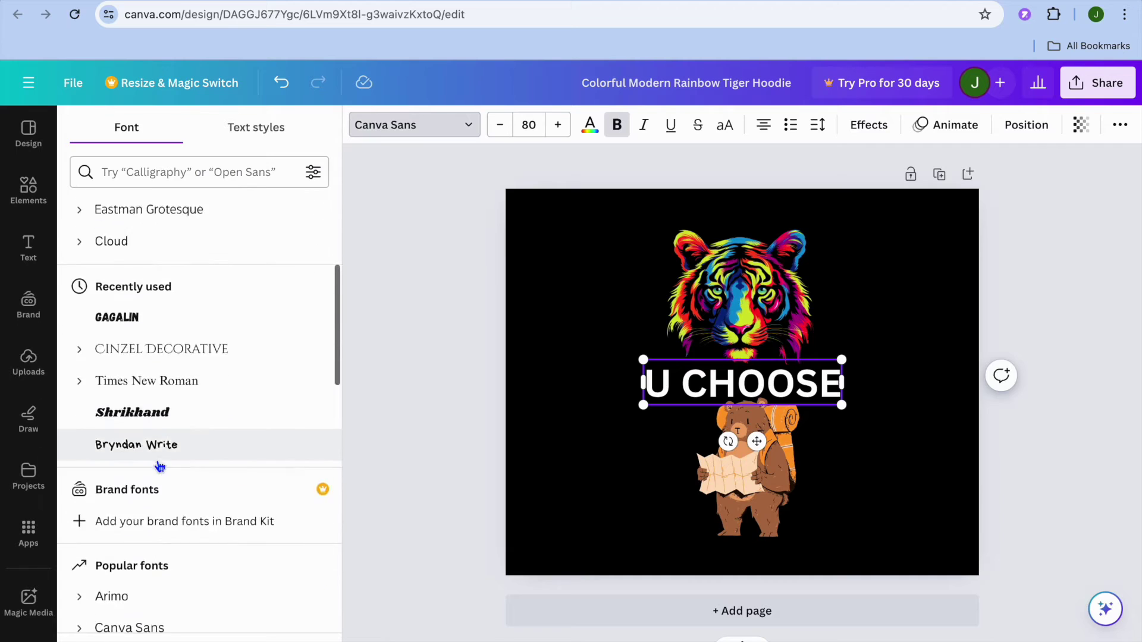
{"action": "left_click", "coordinate": [184, 316]}
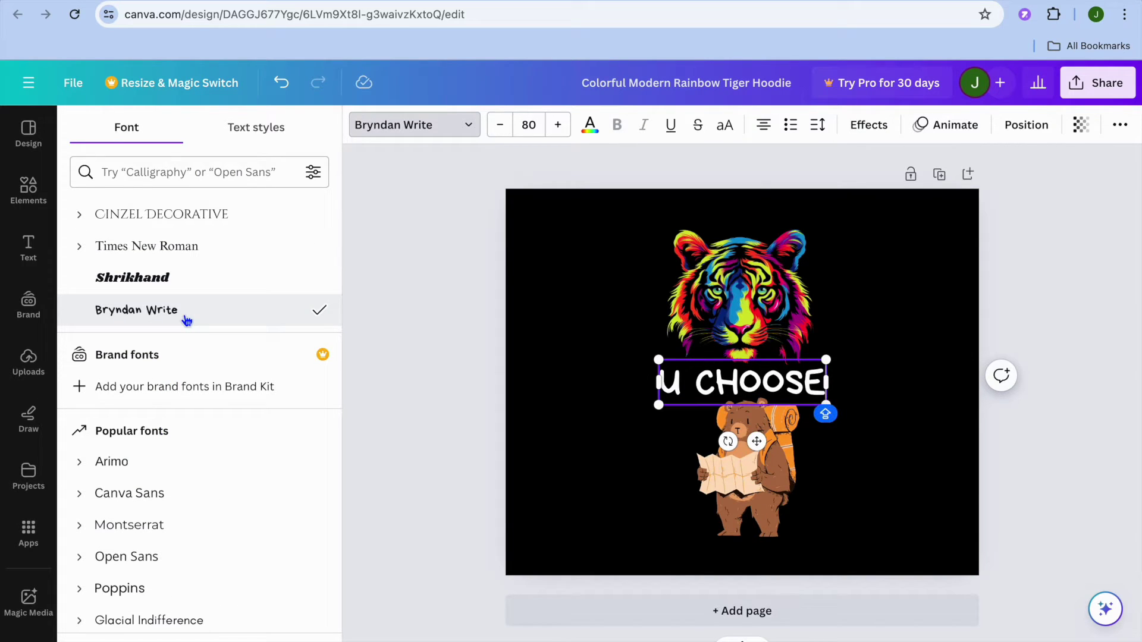
{"action": "scroll", "coordinate": [182, 485], "scroll_direction": "down", "scroll_amount": 6}
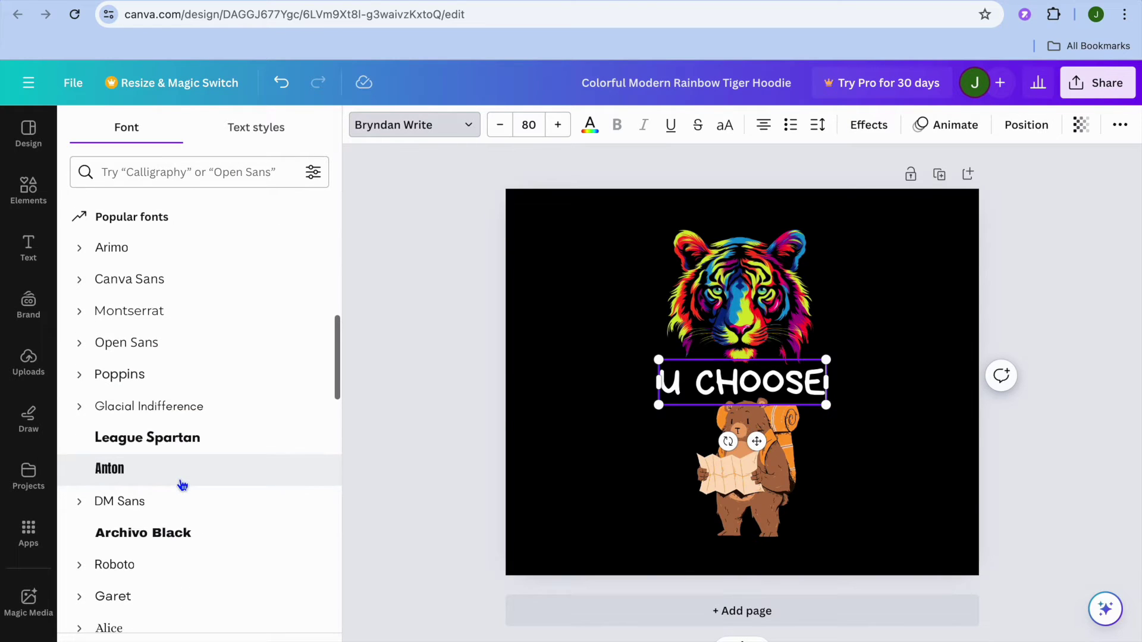
{"action": "scroll", "coordinate": [183, 485], "scroll_direction": "down", "scroll_amount": 3}
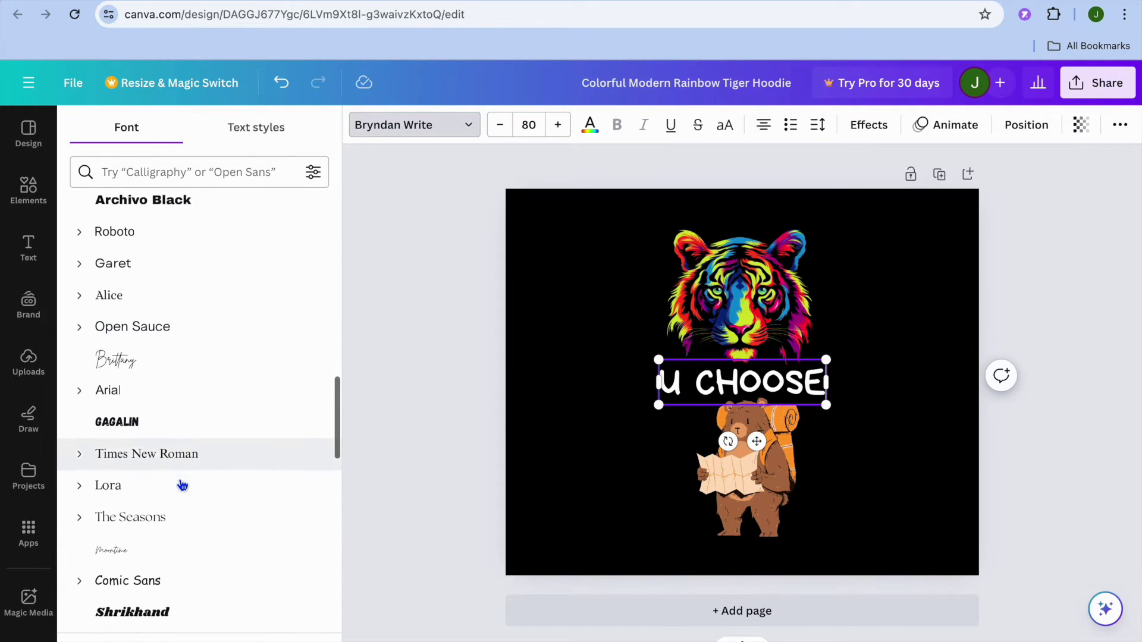
{"action": "left_click", "coordinate": [153, 426]}
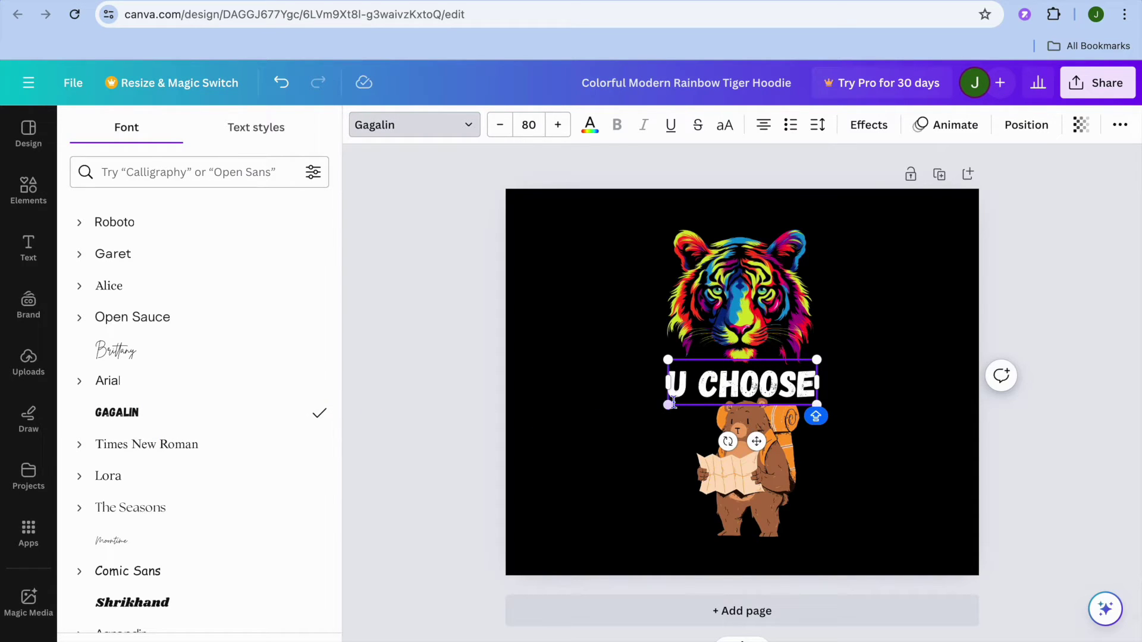
{"action": "left_click", "coordinate": [611, 391]}
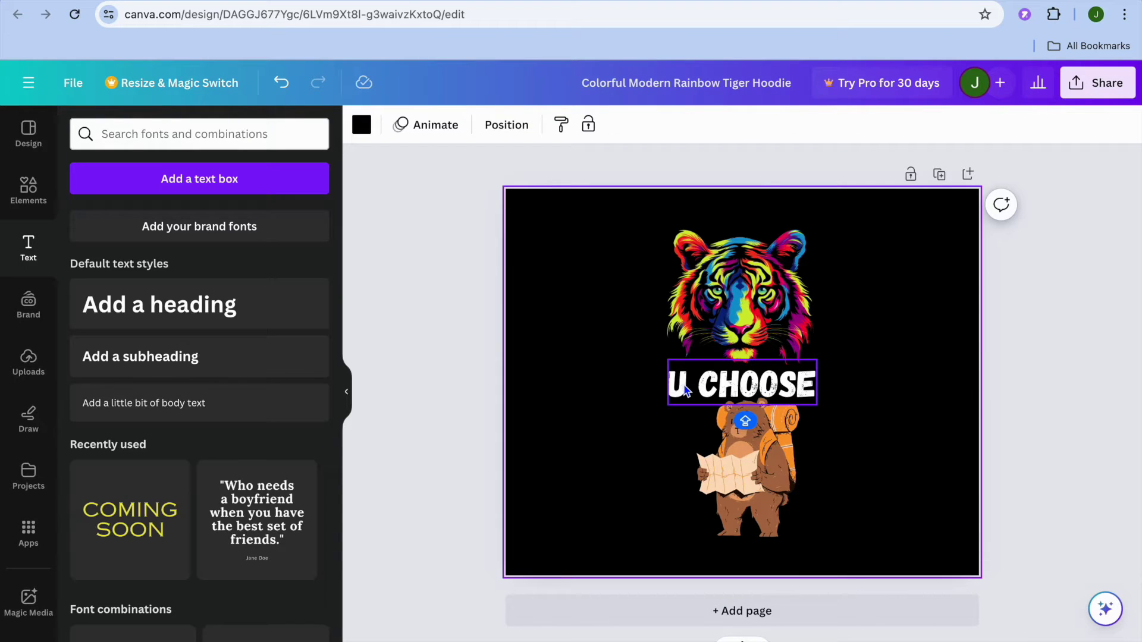
Step: Change the color of the whole U CHOOSE heading to black
{"action": "left_click", "coordinate": [571, 292]}
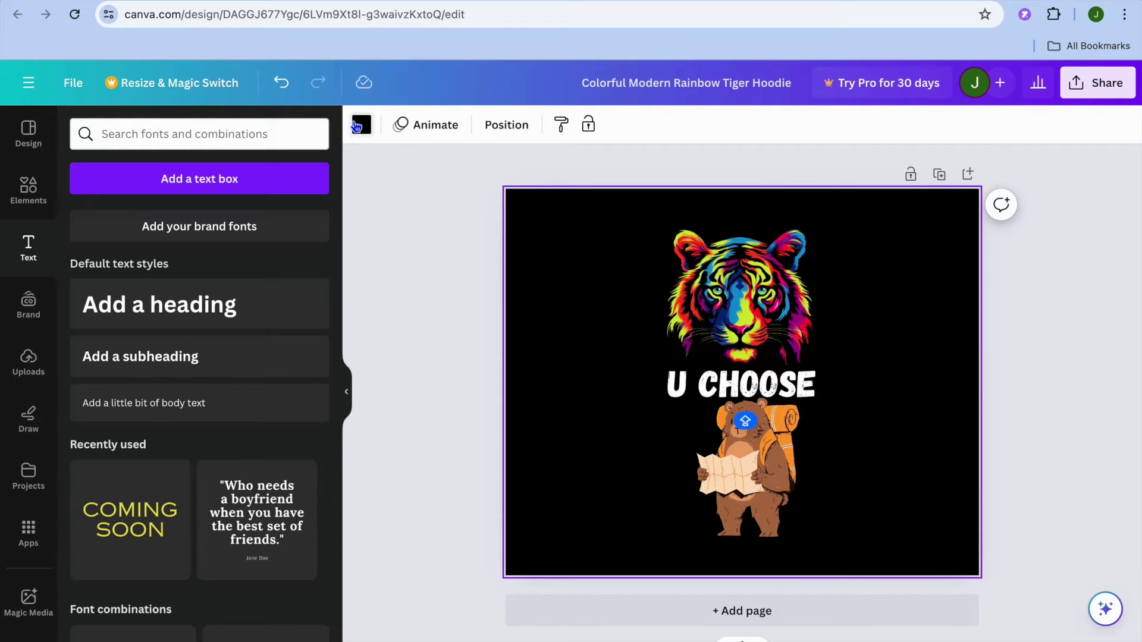
{"action": "left_click", "coordinate": [716, 396]}
{"action": "left_click", "coordinate": [715, 394]}
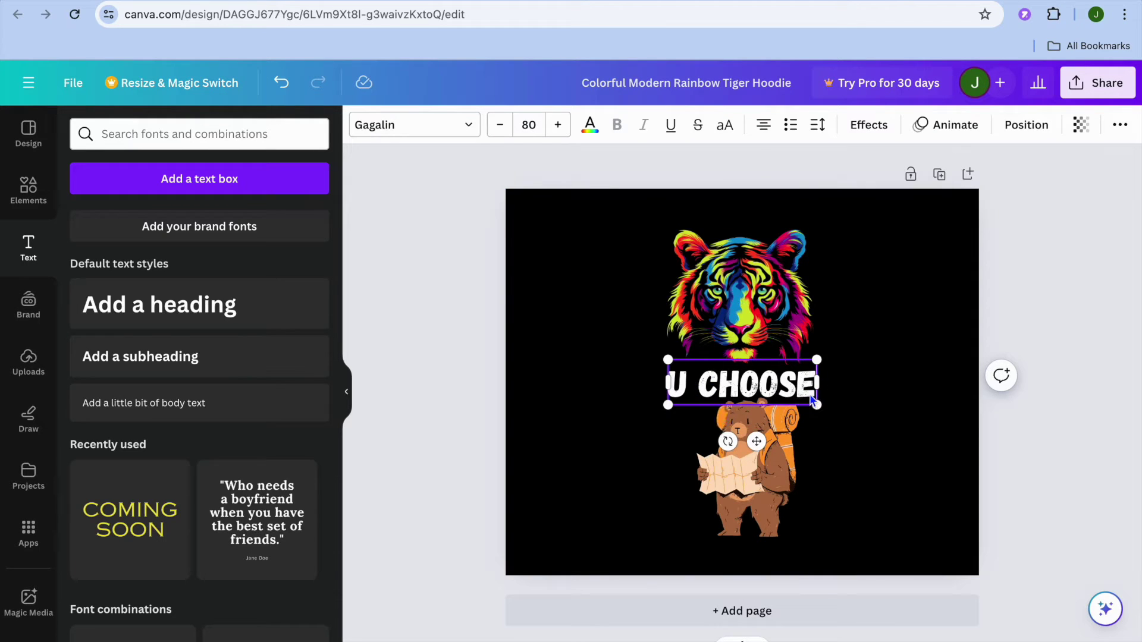
{"action": "left_click_drag", "start_coordinate": [814, 394], "coordinate": [666, 387]}
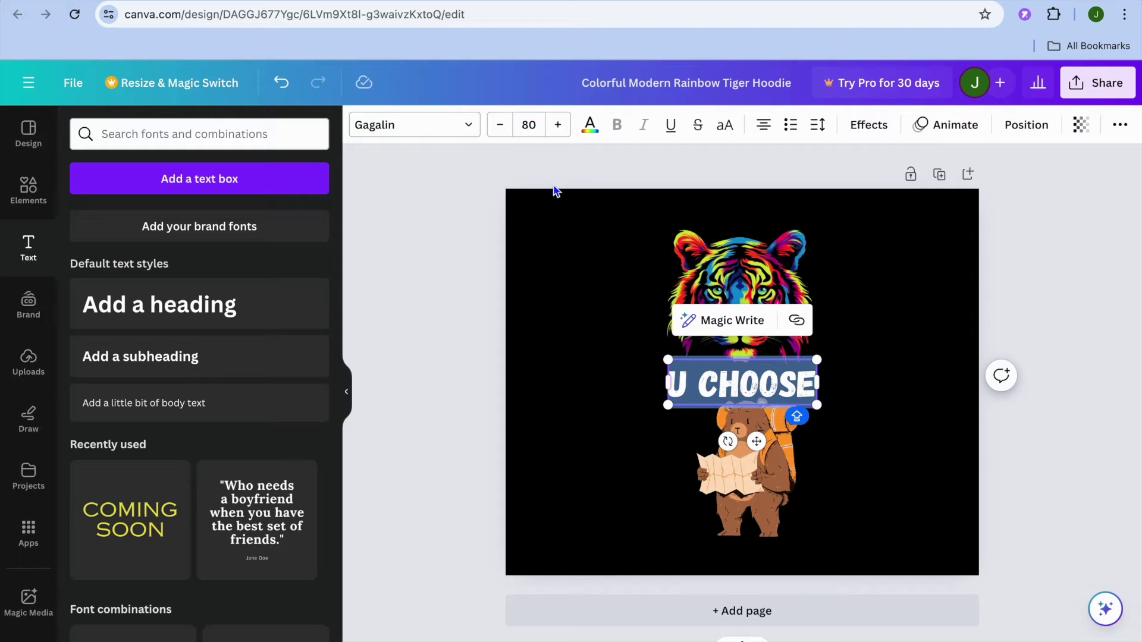
{"action": "left_click", "coordinate": [590, 125]}
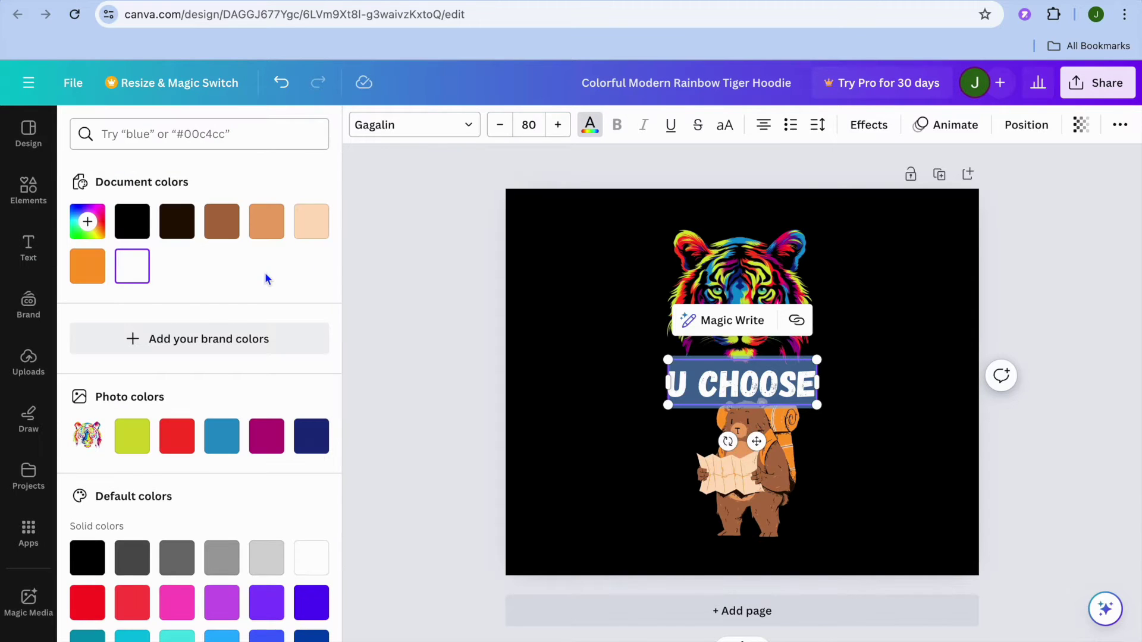
{"action": "left_click", "coordinate": [134, 224]}
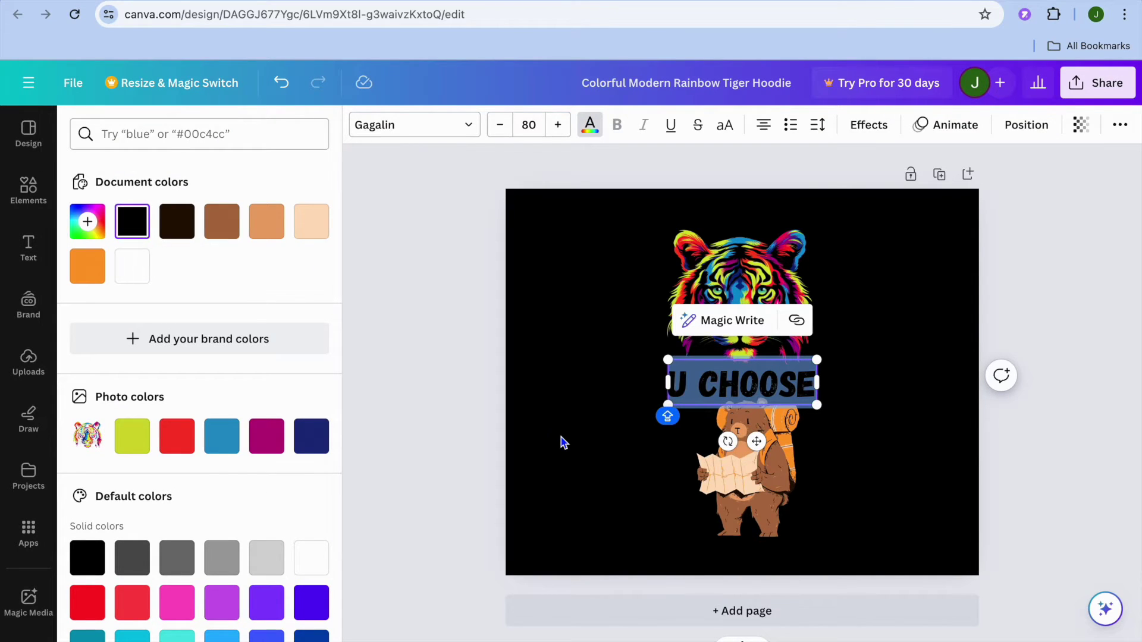
Step: Change the page's background color to white
{"action": "left_click", "coordinate": [561, 311]}
{"action": "left_click", "coordinate": [360, 125]}
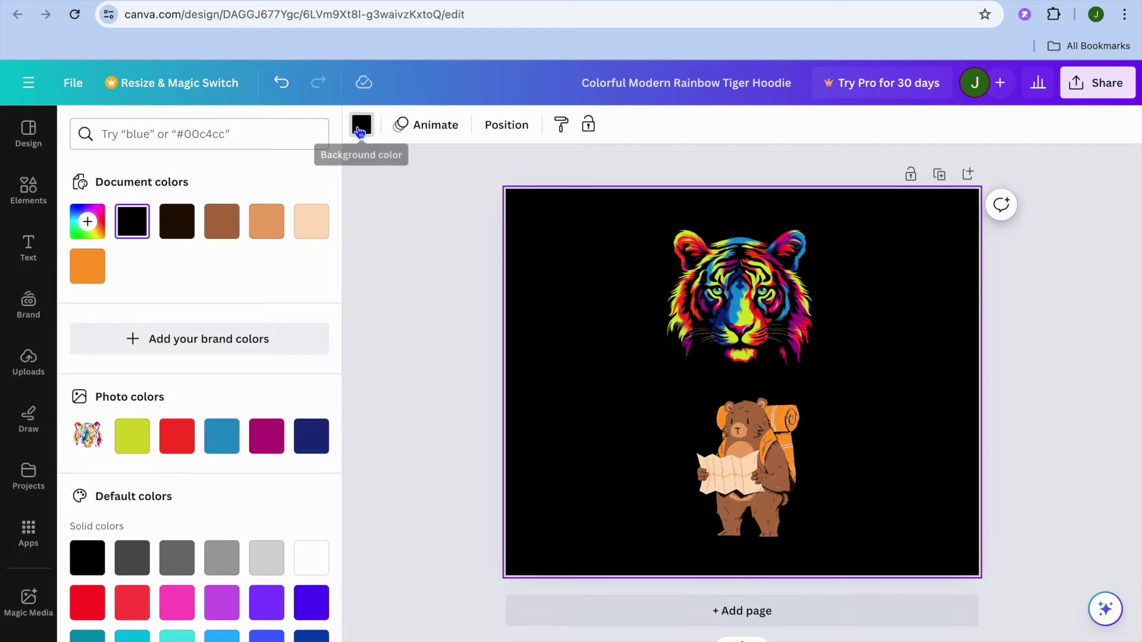
{"action": "scroll", "coordinate": [196, 303], "scroll_direction": "down", "scroll_amount": 5}
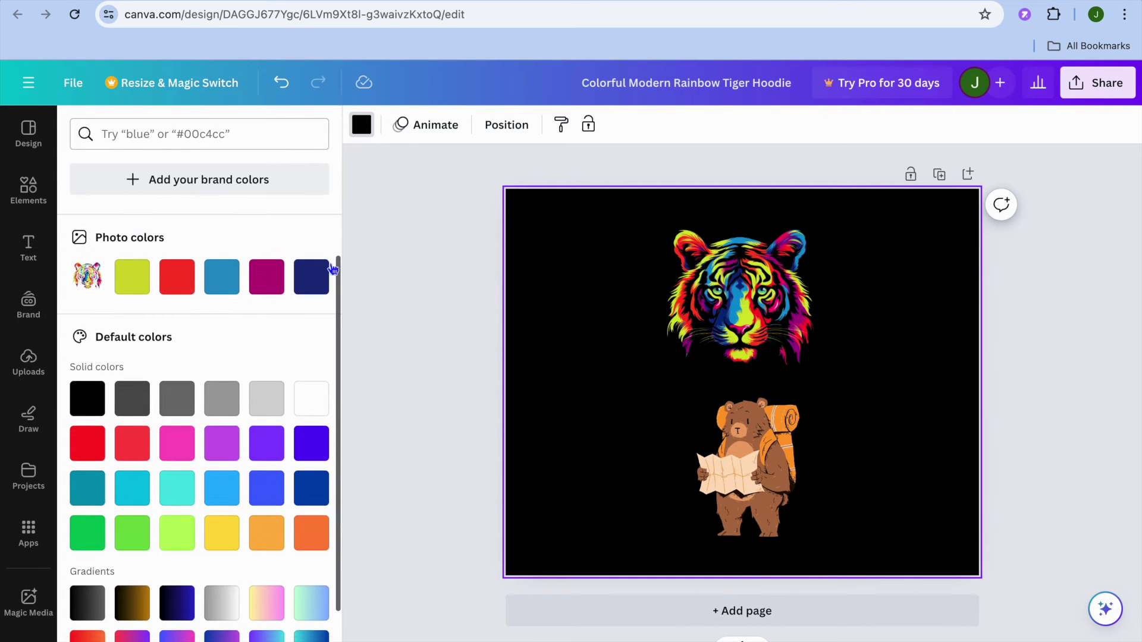
{"action": "left_click", "coordinate": [310, 397]}
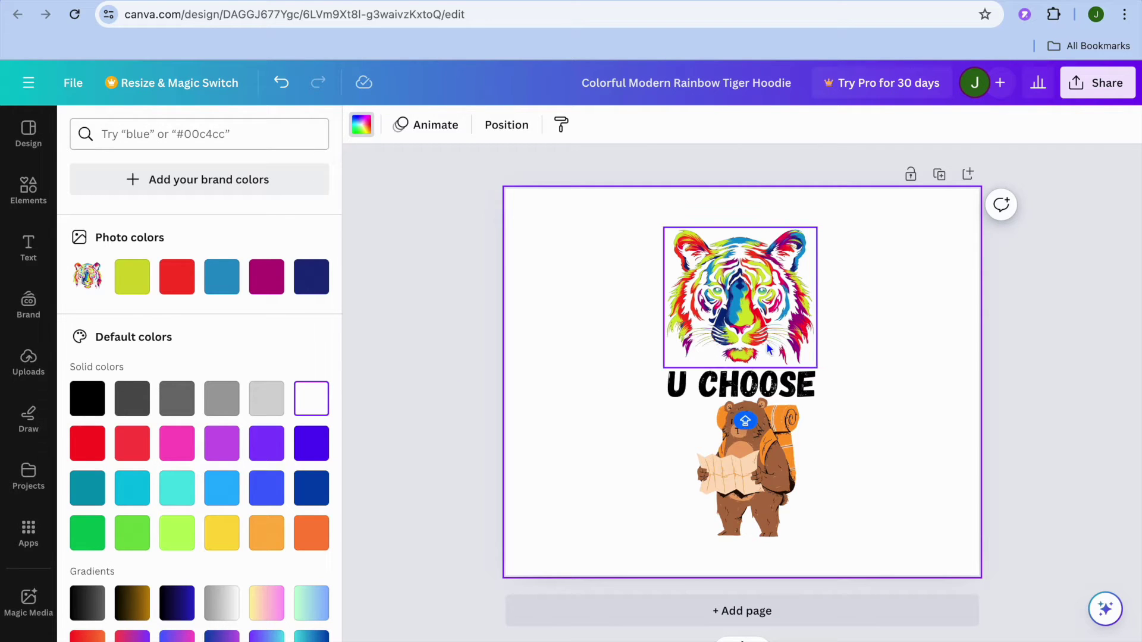
{"action": "left_click", "coordinate": [768, 321]}
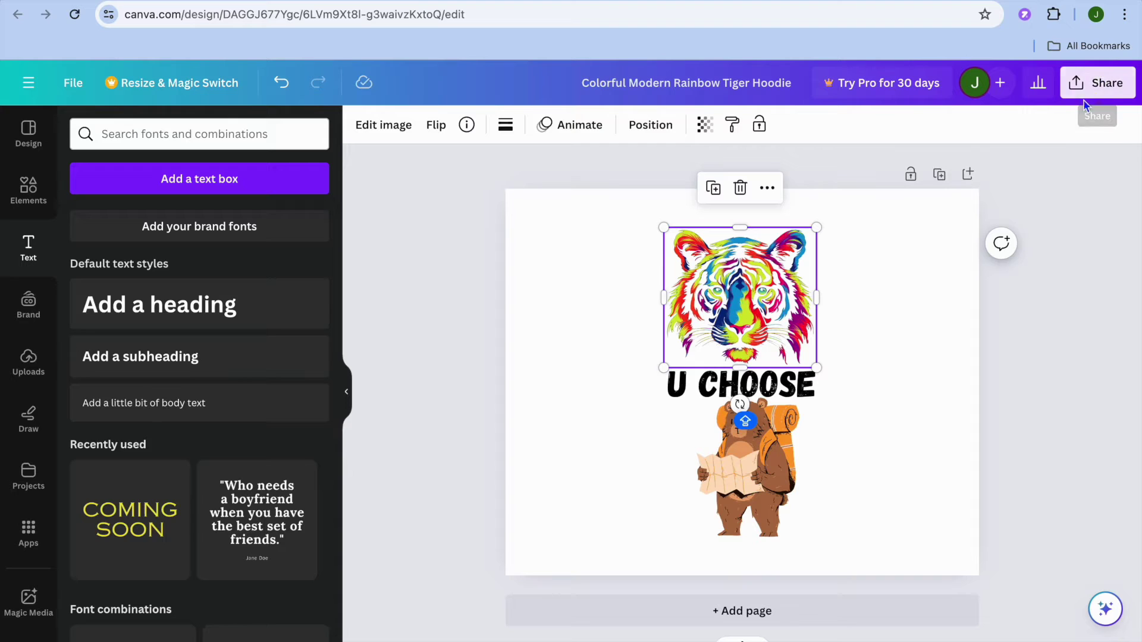
Step: Download the hoodie design as a PNG file
{"action": "left_click", "coordinate": [1091, 85]}
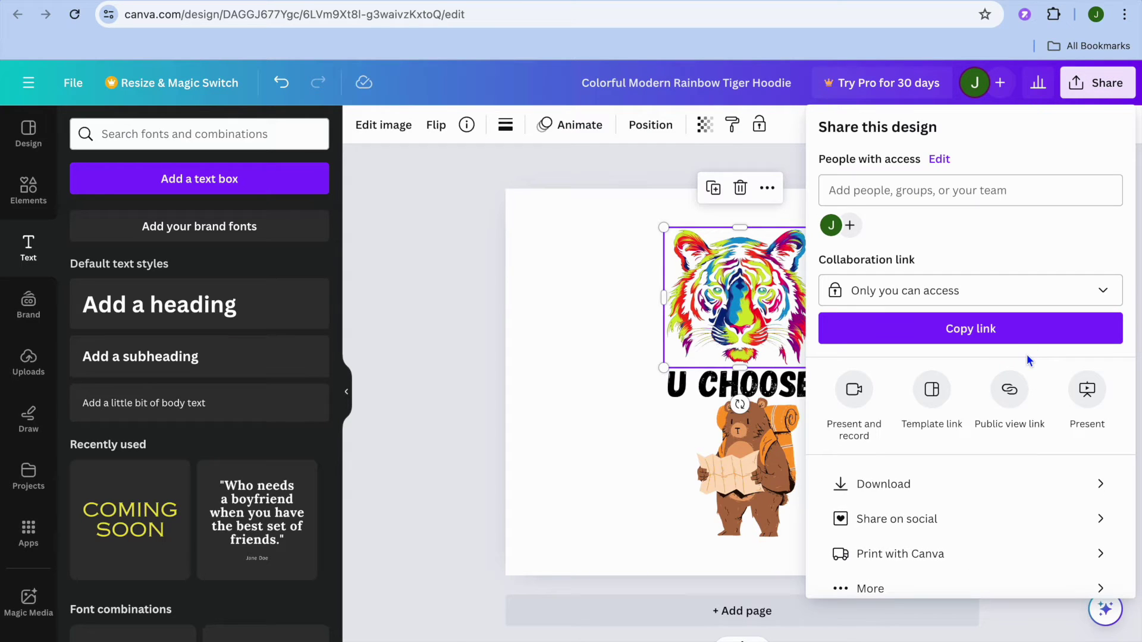
{"action": "left_click", "coordinate": [1003, 487]}
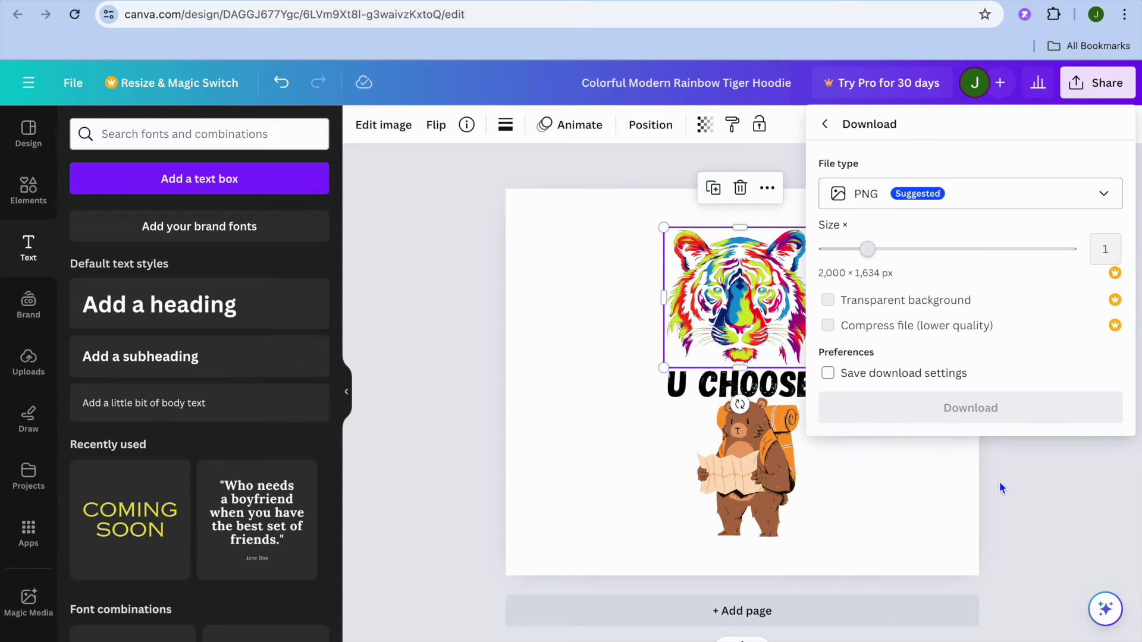
{"action": "left_click", "coordinate": [994, 380]}
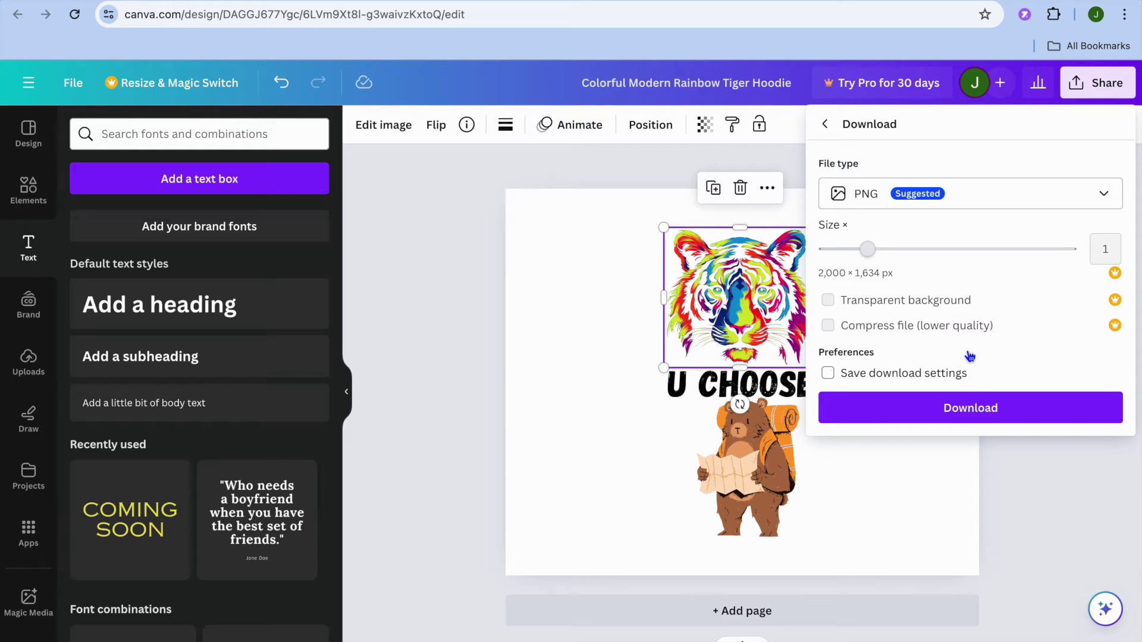
{"action": "left_click", "coordinate": [957, 410]}
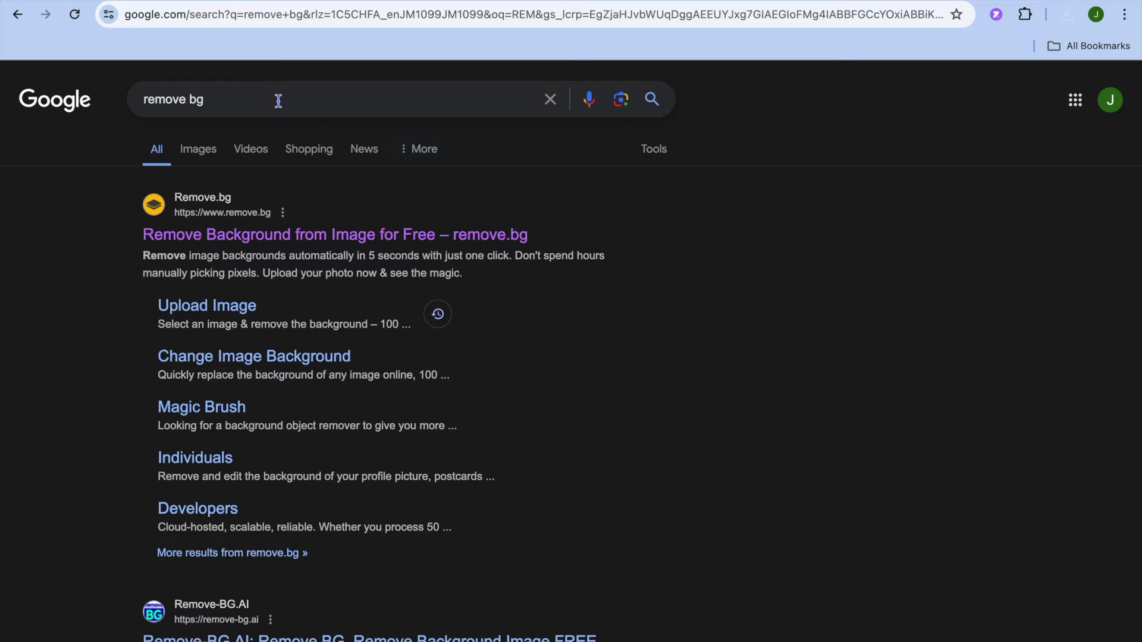
Step: On remove.bg, remove the background from Colorful Modern Rainbow Tiger Hoodie.png and download the standard-quality result
{"action": "left_click", "coordinate": [344, 239]}
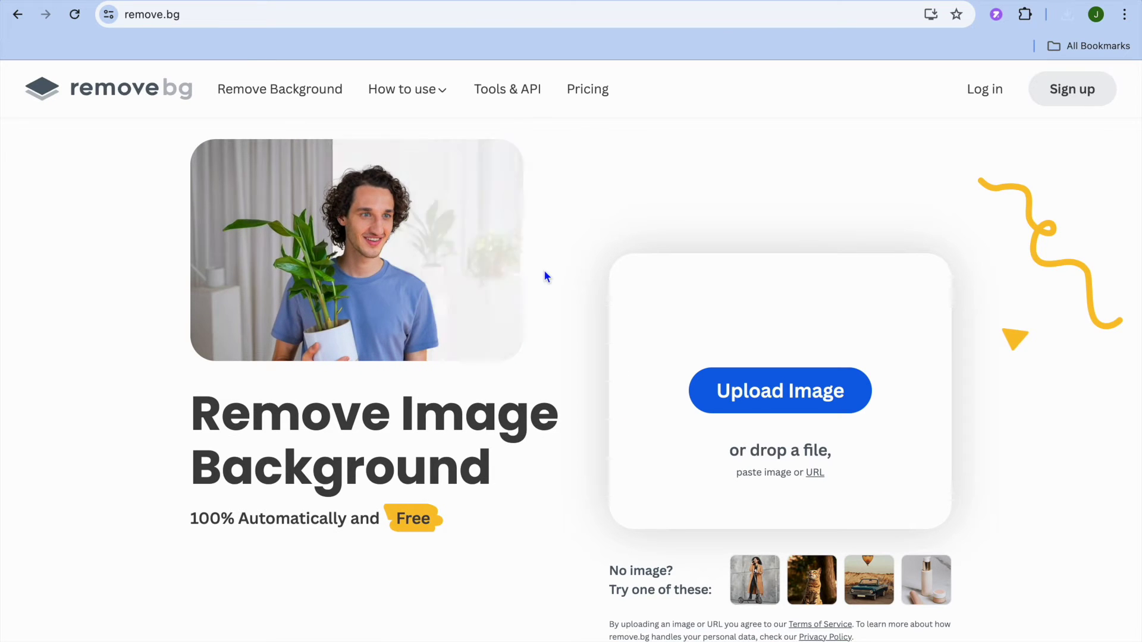
{"action": "left_click", "coordinate": [788, 393]}
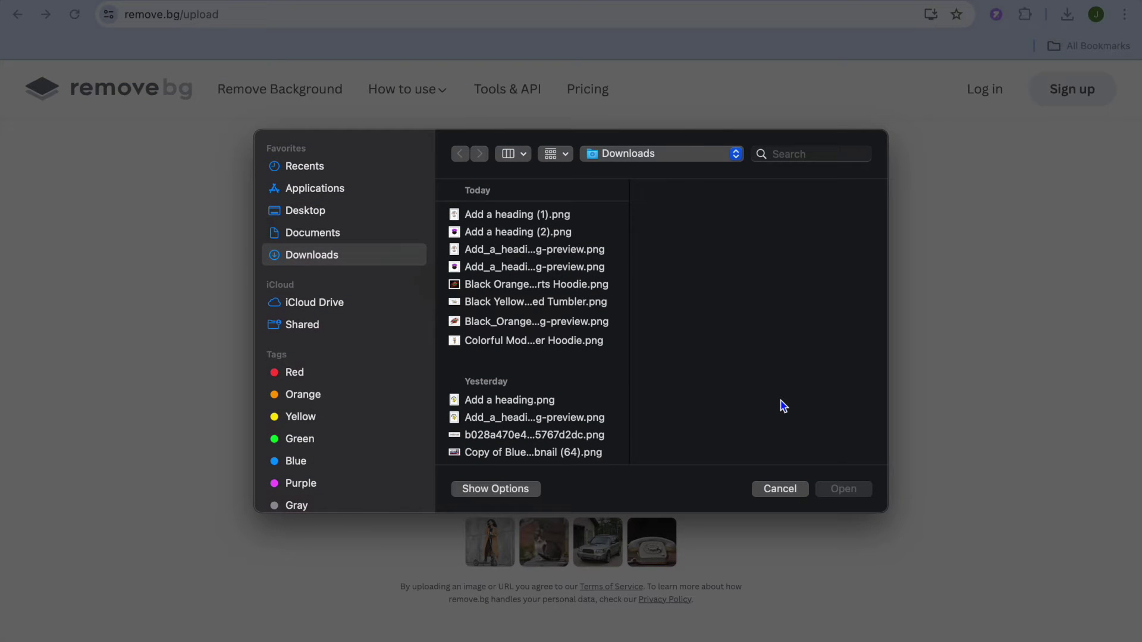
{"action": "left_click", "coordinate": [577, 341]}
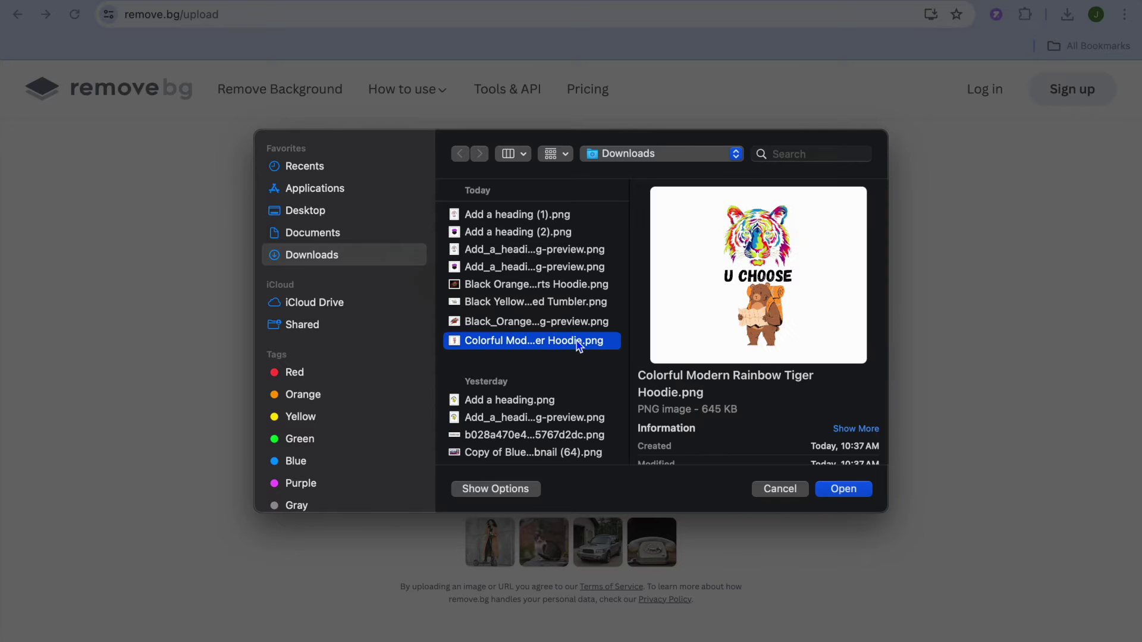
{"action": "left_click", "coordinate": [850, 497]}
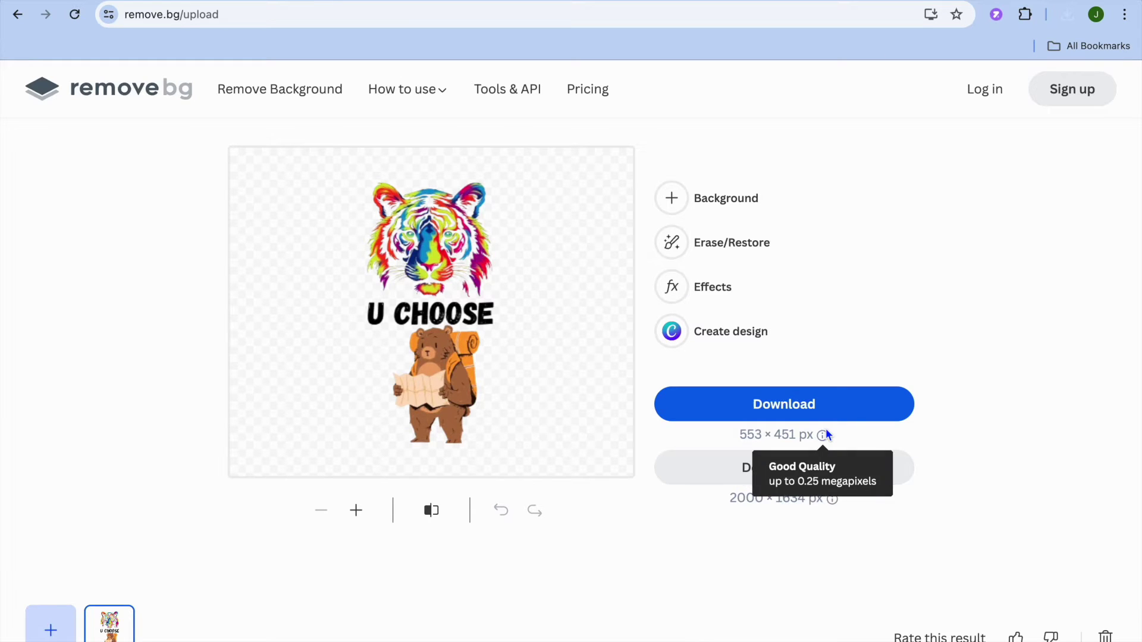
{"action": "left_click", "coordinate": [800, 410]}
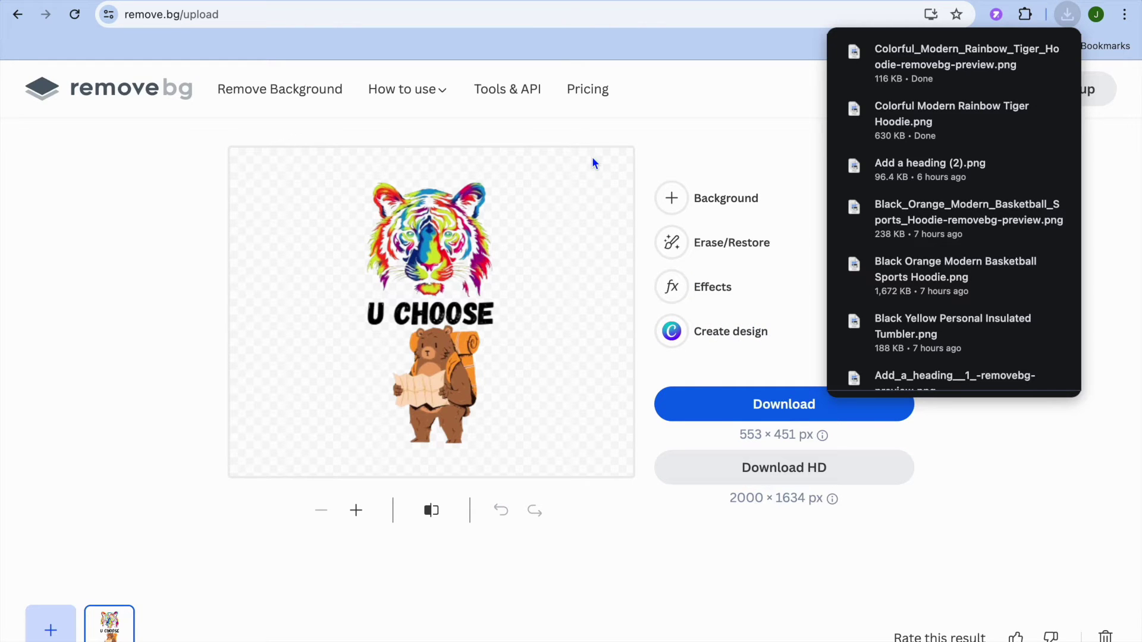
Step: Switch to the Printify website and open My store
{"action": "left_click", "coordinate": [473, 1]}
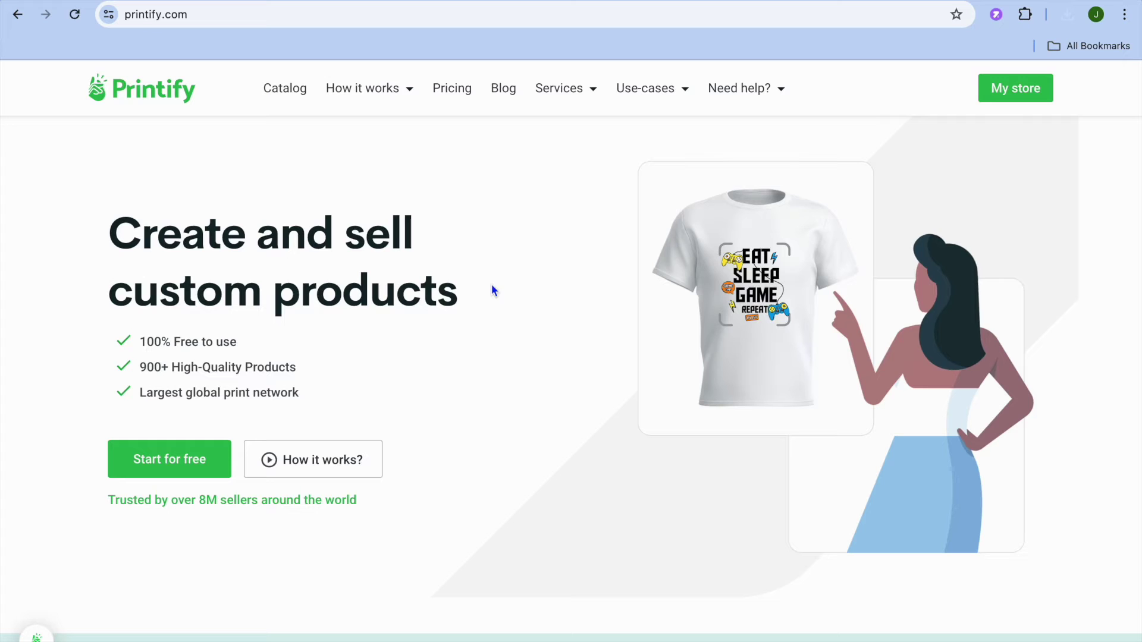
{"action": "left_click", "coordinate": [1003, 94]}
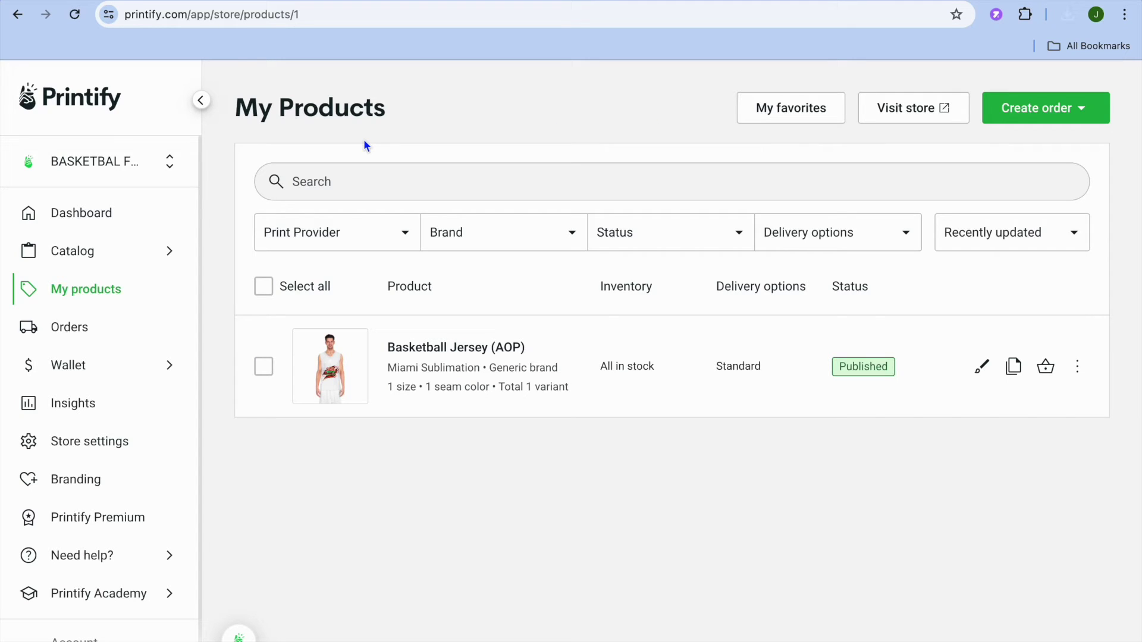
Step: Look through the existing stores, and start adding a new store with Printify Pop-Up as the sales channel
{"action": "left_click", "coordinate": [128, 165]}
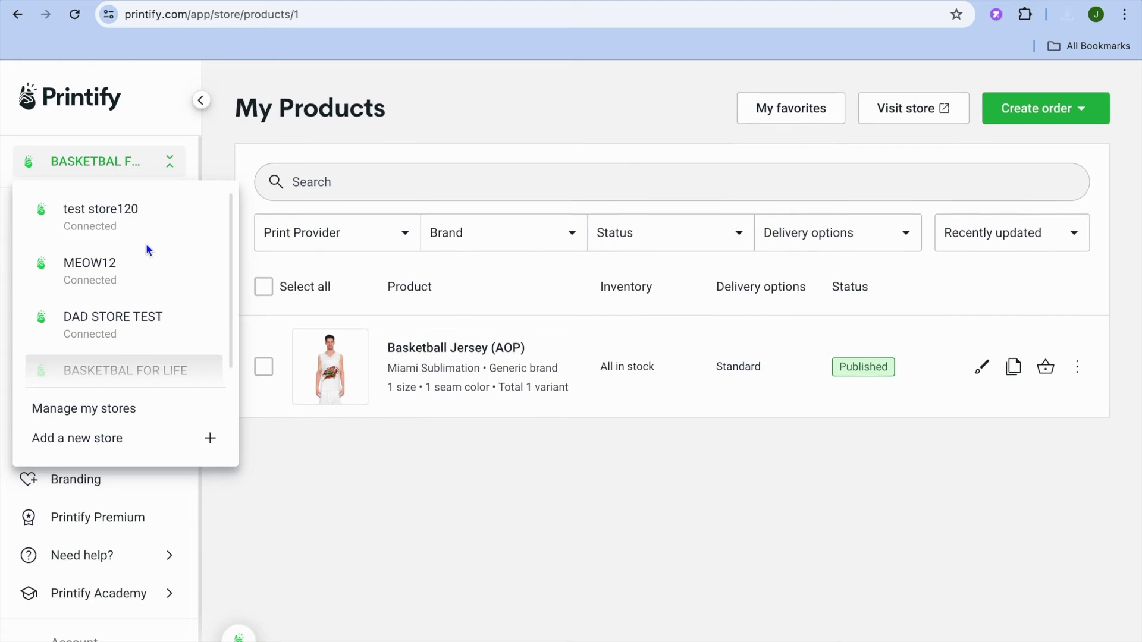
{"action": "scroll", "coordinate": [147, 247], "scroll_direction": "down", "scroll_amount": 1}
{"action": "scroll", "coordinate": [147, 247], "scroll_direction": "up", "scroll_amount": 1}
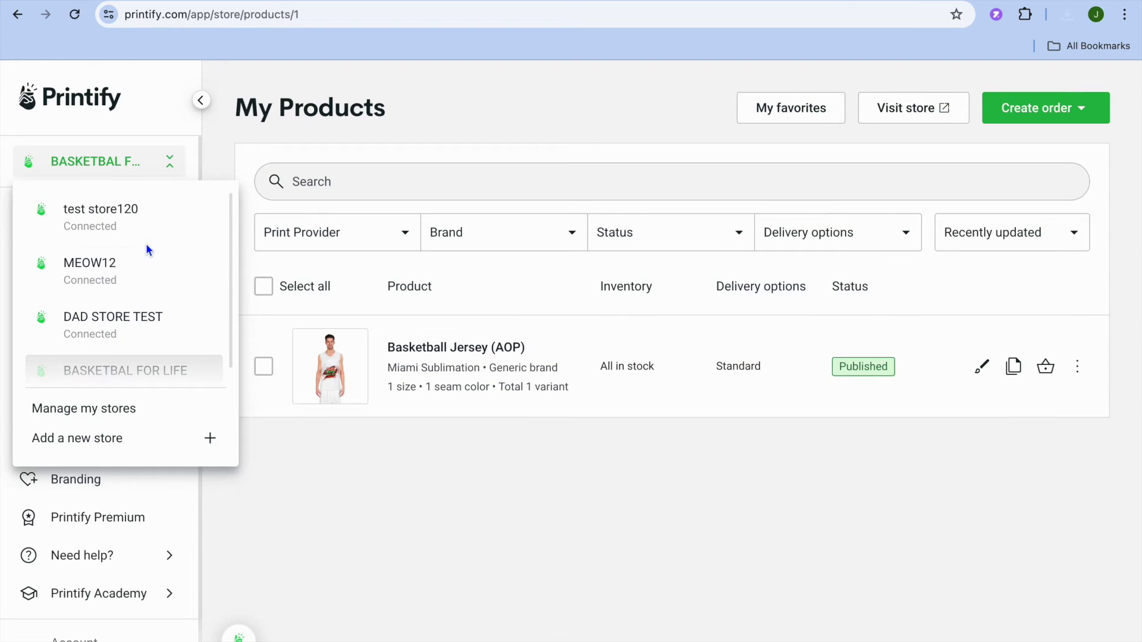
{"action": "scroll", "coordinate": [137, 270], "scroll_direction": "down", "scroll_amount": 1}
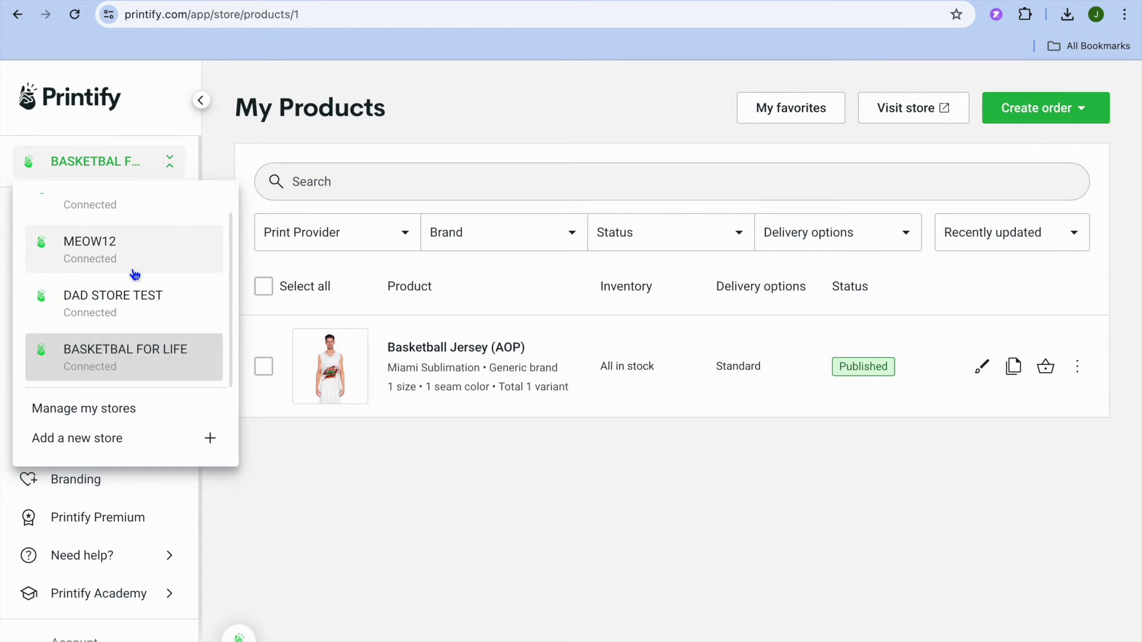
{"action": "scroll", "coordinate": [135, 274], "scroll_direction": "up", "scroll_amount": 1}
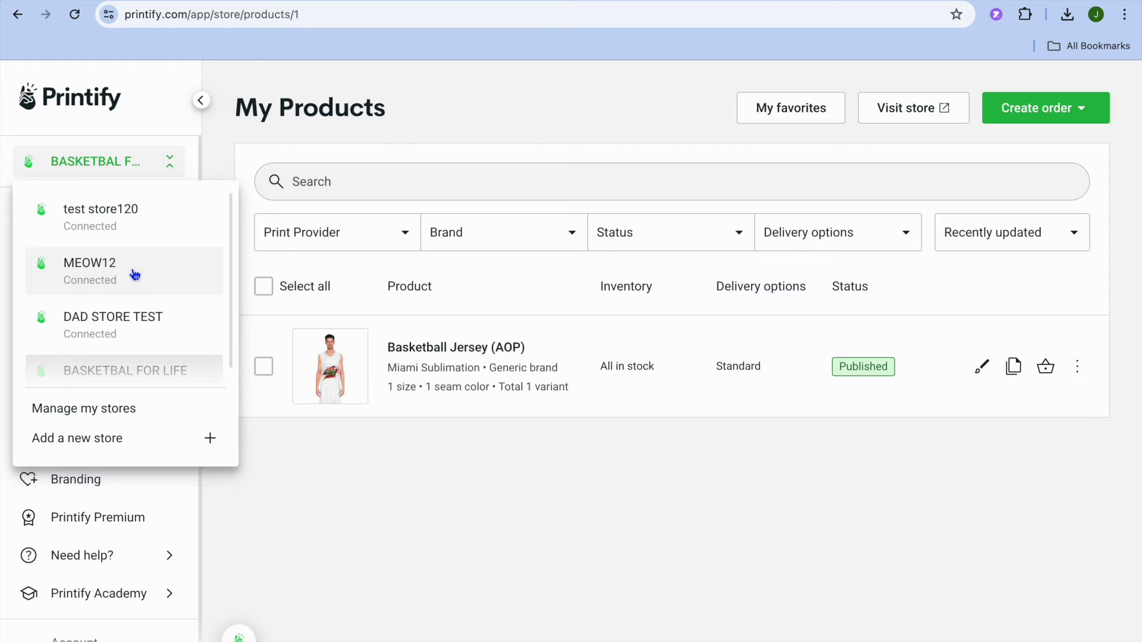
{"action": "scroll", "coordinate": [135, 274], "scroll_direction": "down", "scroll_amount": 1}
{"action": "scroll", "coordinate": [136, 274], "scroll_direction": "up", "scroll_amount": 1}
{"action": "scroll", "coordinate": [135, 275], "scroll_direction": "down", "scroll_amount": 1}
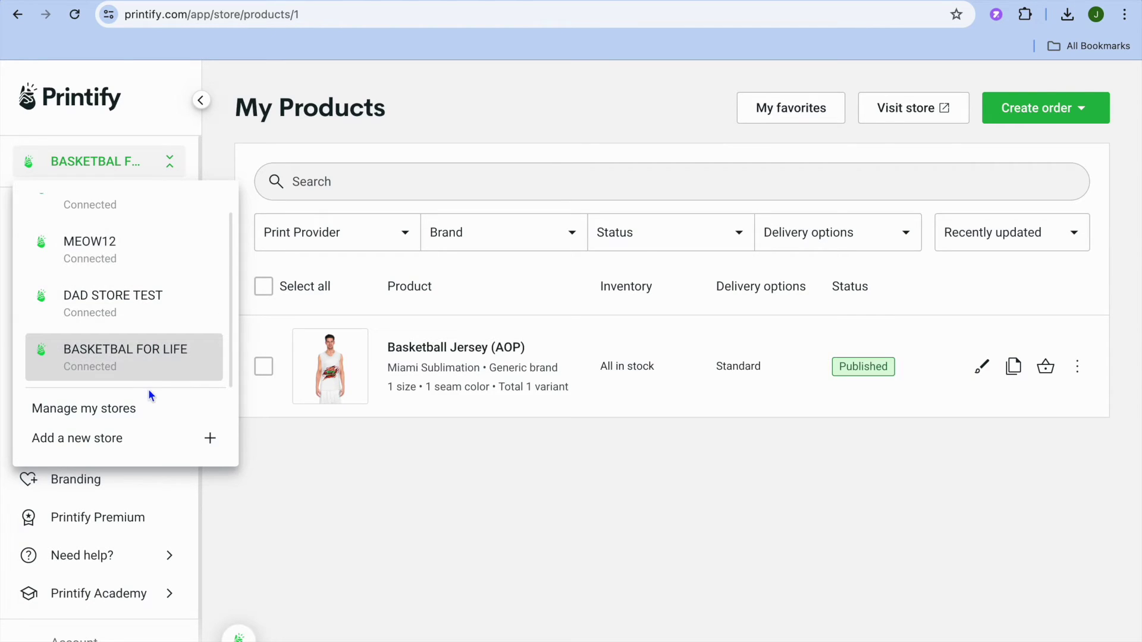
{"action": "left_click", "coordinate": [138, 440]}
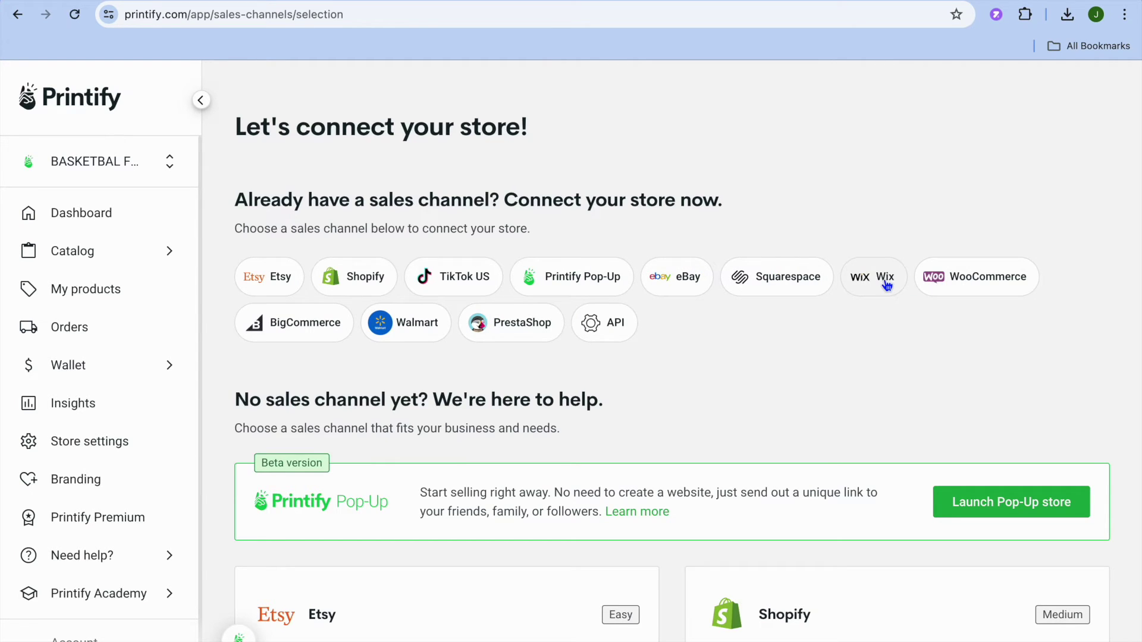
{"action": "left_click", "coordinate": [580, 283]}
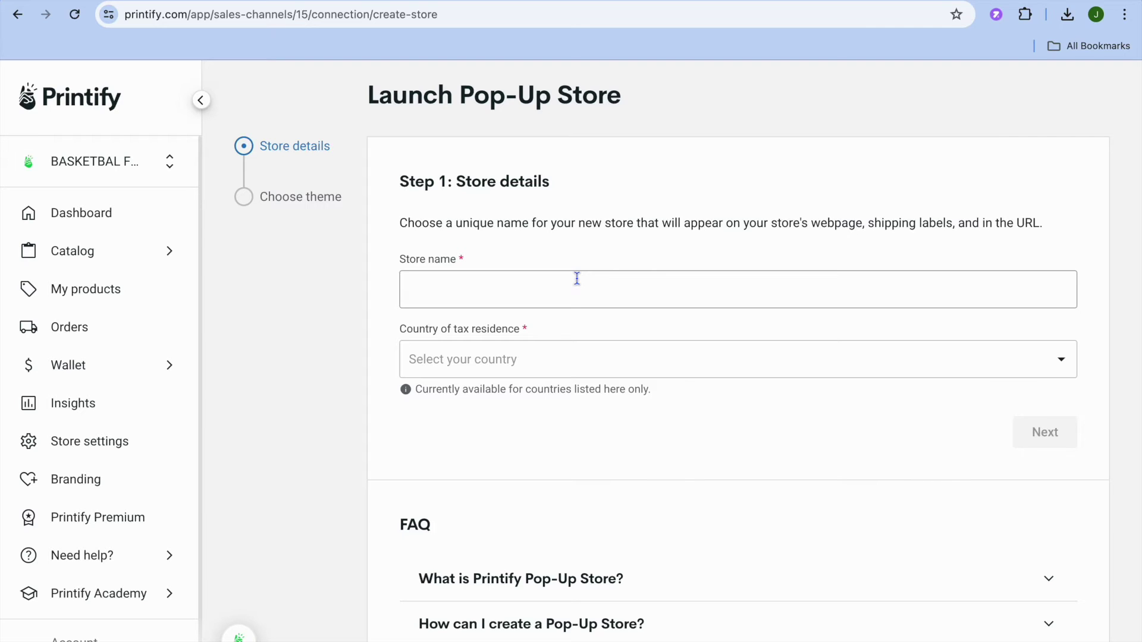
Step: Name the new Pop-Up store LION CLUB, set Jamaica as the country of tax residence, and submit the store details
{"action": "left_click", "coordinate": [536, 298]}
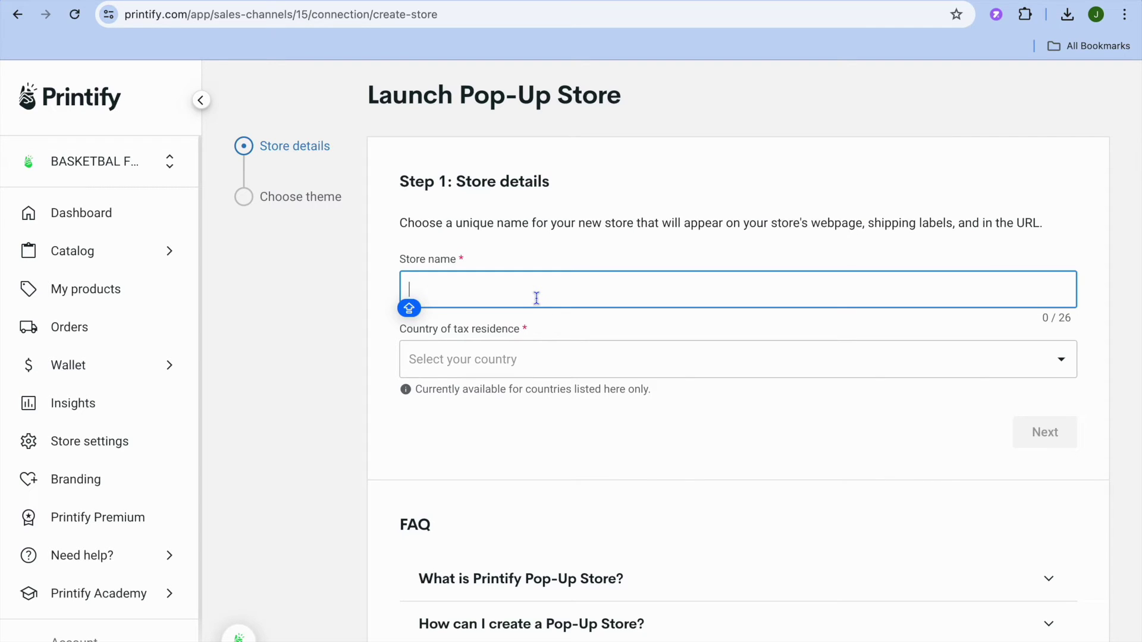
{"action": "type", "text": "L"}
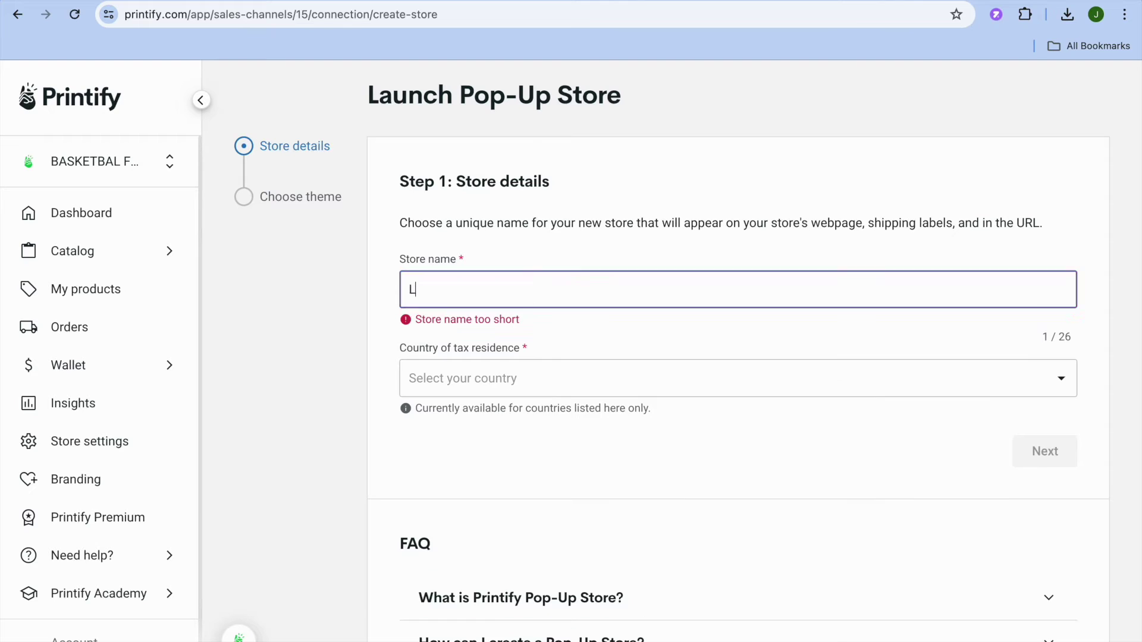
{"action": "type", "text": "ION CLUB"}
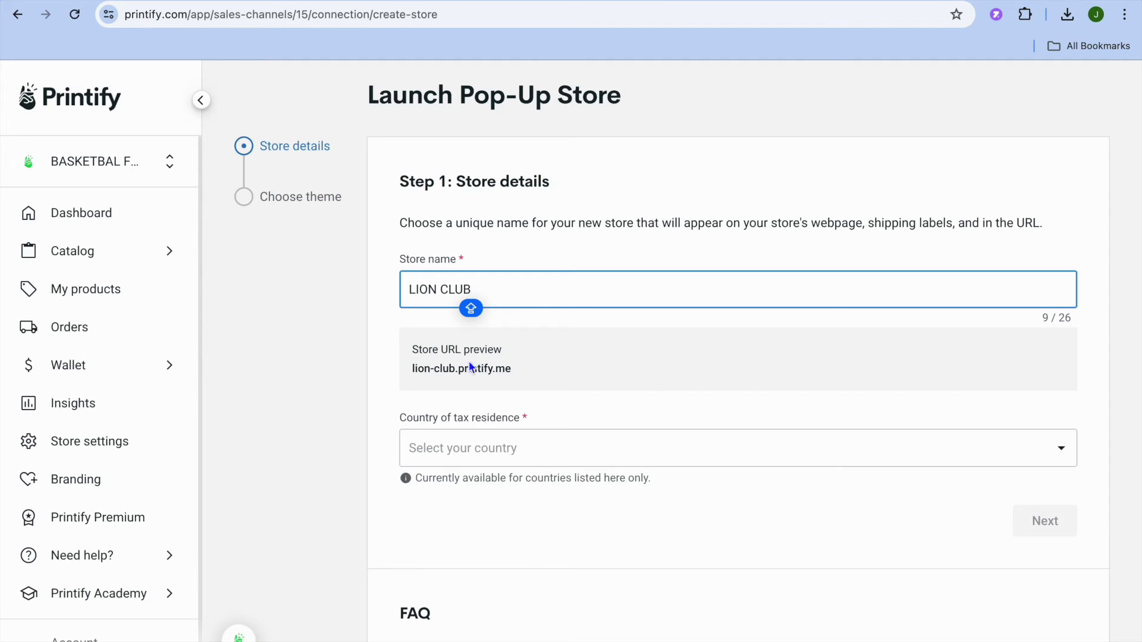
{"action": "left_click", "coordinate": [564, 458]}
{"action": "key", "text": "Caps_Lock"}
{"action": "type", "text": "Jamaica"}
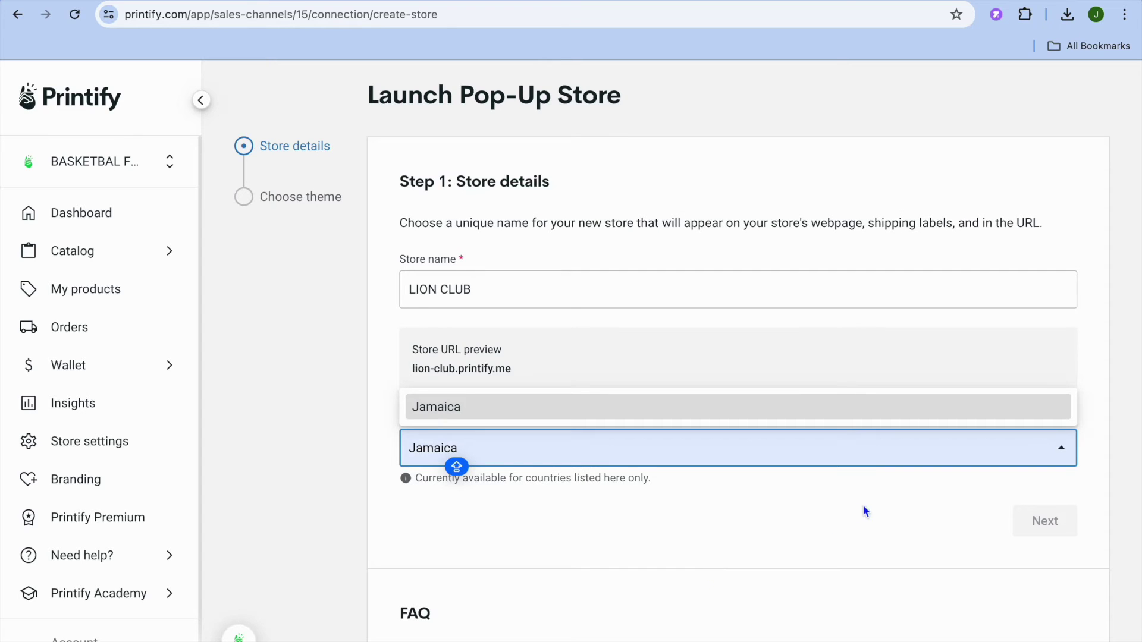
{"action": "key", "text": "Return"}
{"action": "left_click", "coordinate": [1045, 522]}
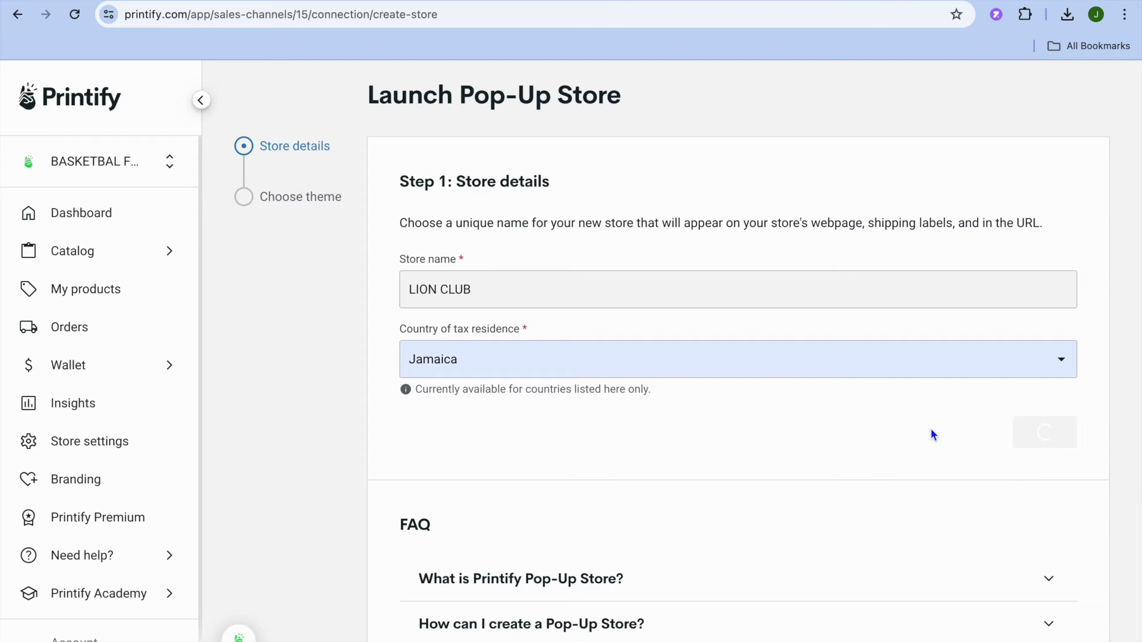
Step: Choose the black theme for the Pop-Up store, finish the setup, and dismiss the sample order offer
{"action": "scroll", "coordinate": [875, 459], "scroll_direction": "down", "scroll_amount": 3}
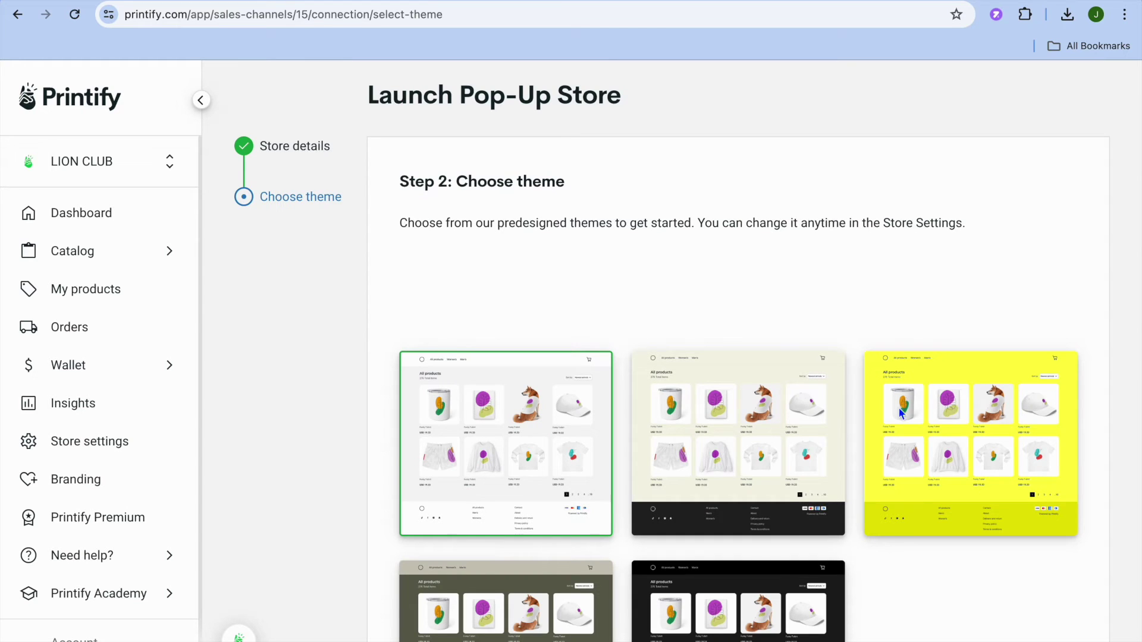
{"action": "scroll", "coordinate": [808, 418], "scroll_direction": "down", "scroll_amount": 4}
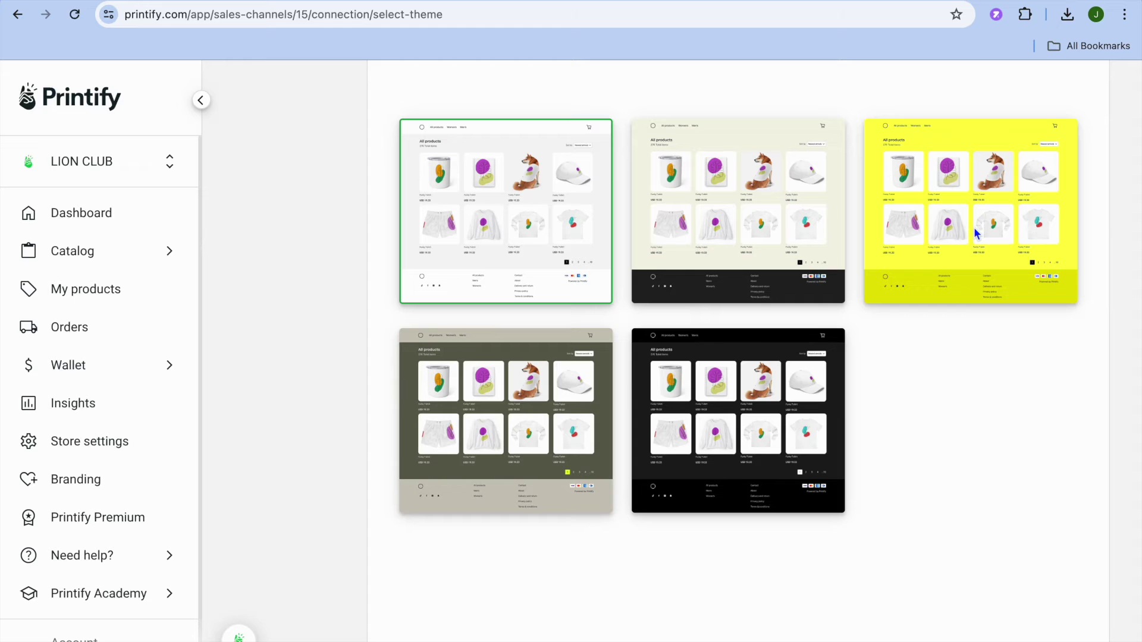
{"action": "left_click", "coordinate": [714, 378]}
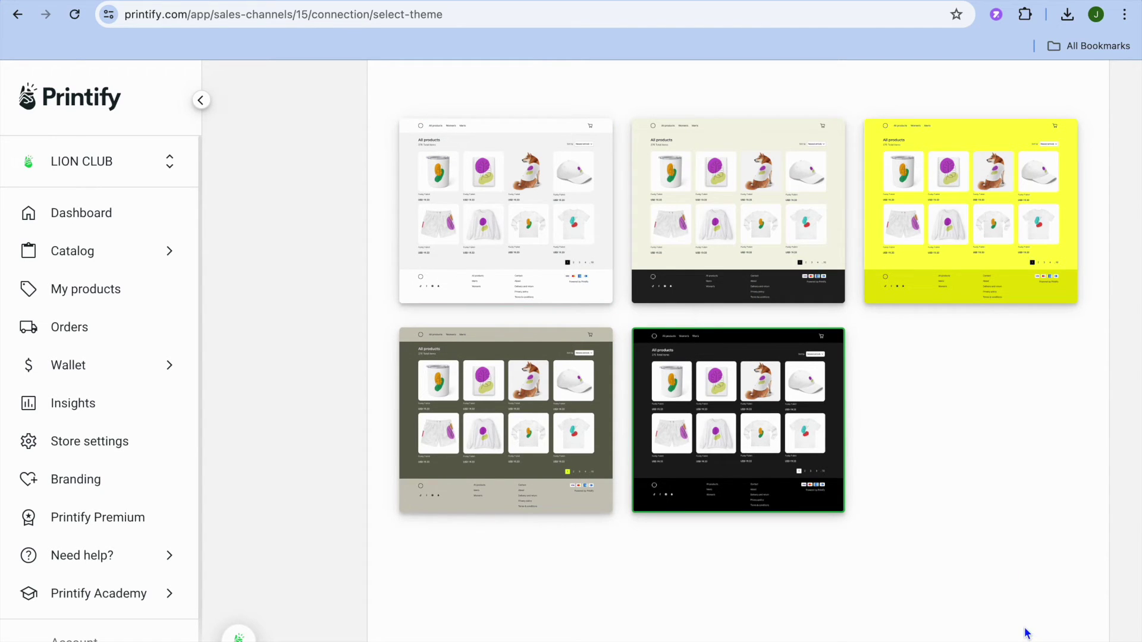
{"action": "scroll", "coordinate": [1025, 630], "scroll_direction": "down", "scroll_amount": 3}
{"action": "left_click", "coordinate": [994, 584]}
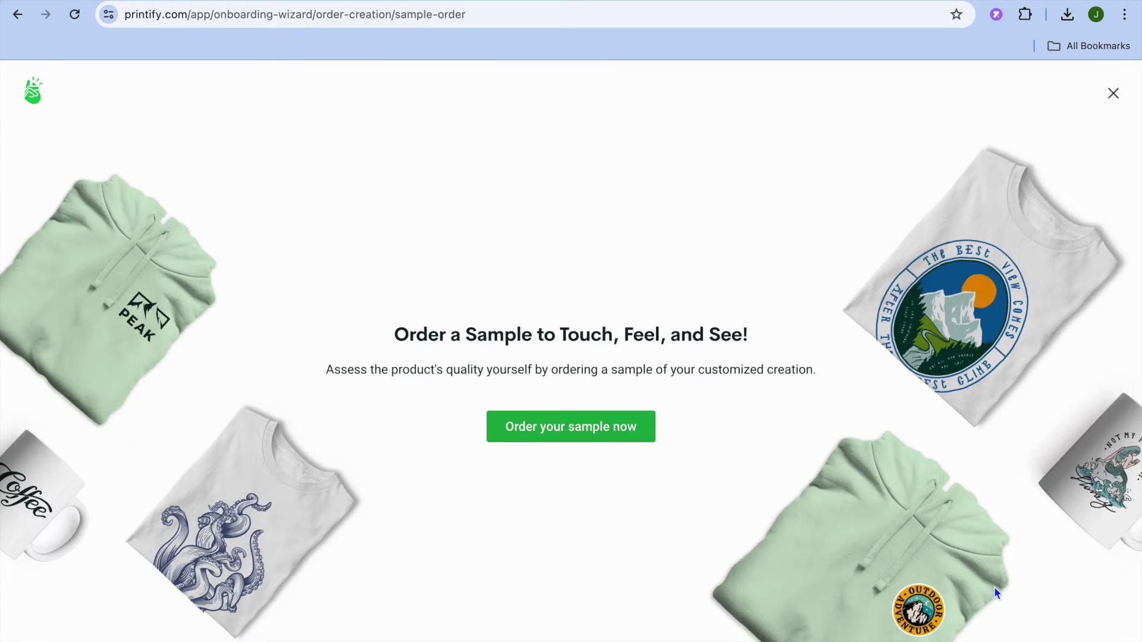
{"action": "left_click", "coordinate": [1116, 101]}
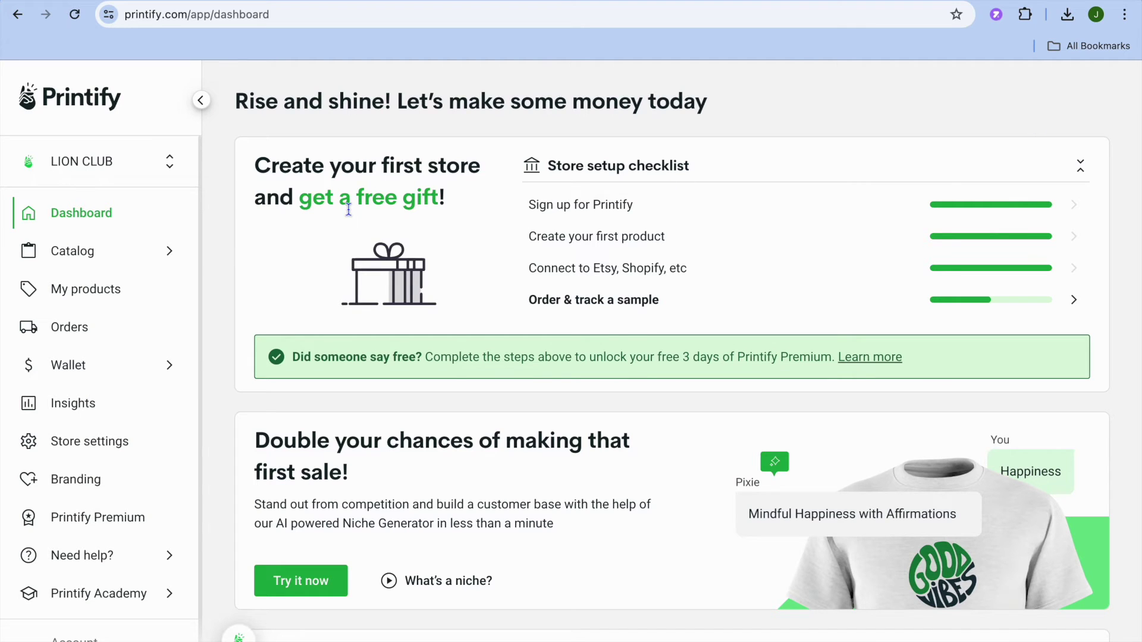
Step: Pick the Gildan 18500 Unisex Heavy Blend Hooded Sweatshirt from the women's hoodies catalog and start designing it with Printify Choice
{"action": "left_click", "coordinate": [117, 264]}
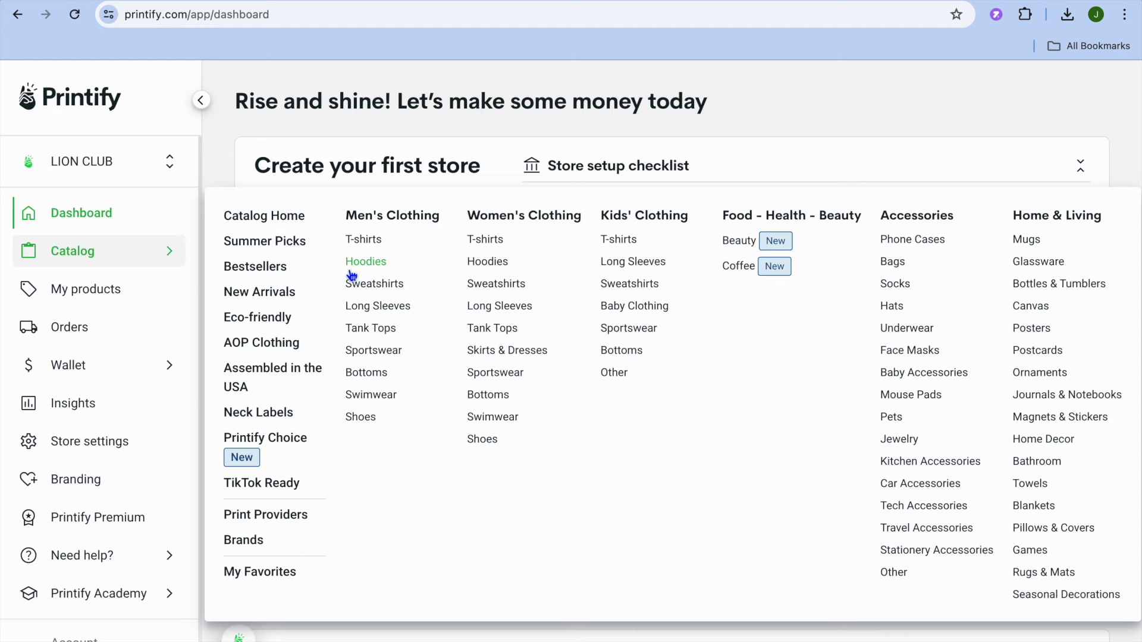
{"action": "left_click", "coordinate": [480, 262]}
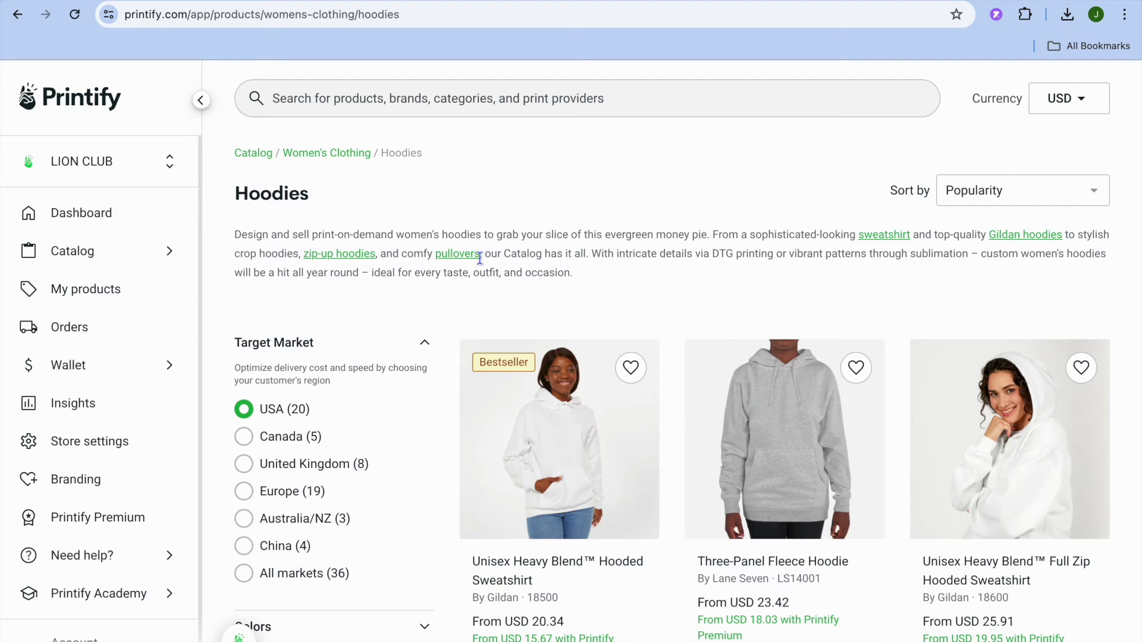
{"action": "scroll", "coordinate": [479, 256], "scroll_direction": "down", "scroll_amount": 3}
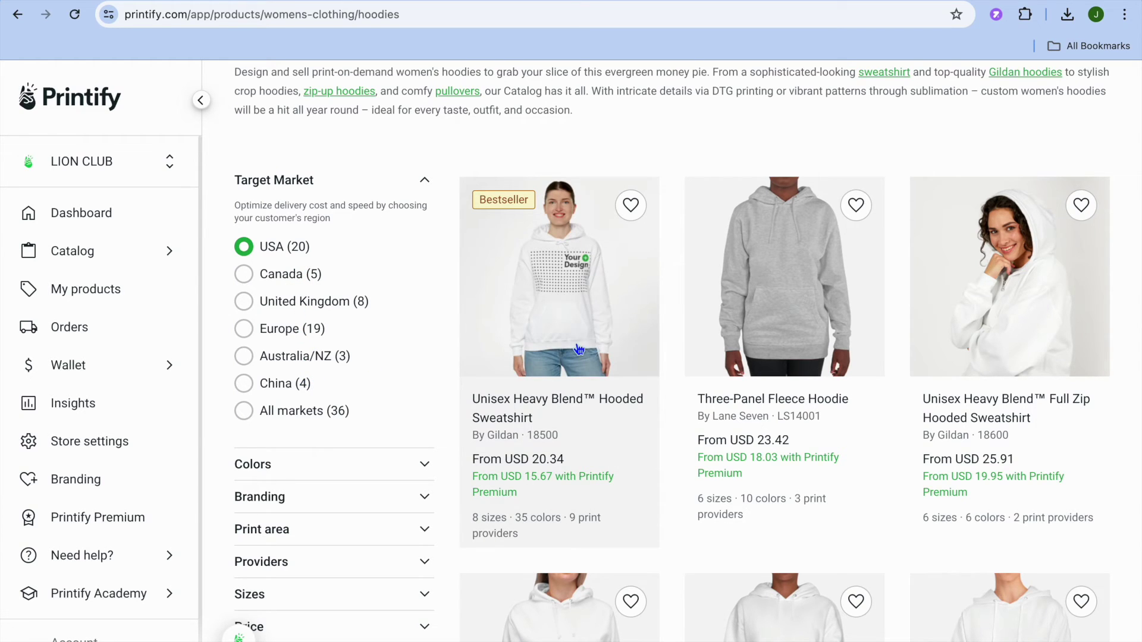
{"action": "left_click", "coordinate": [568, 296]}
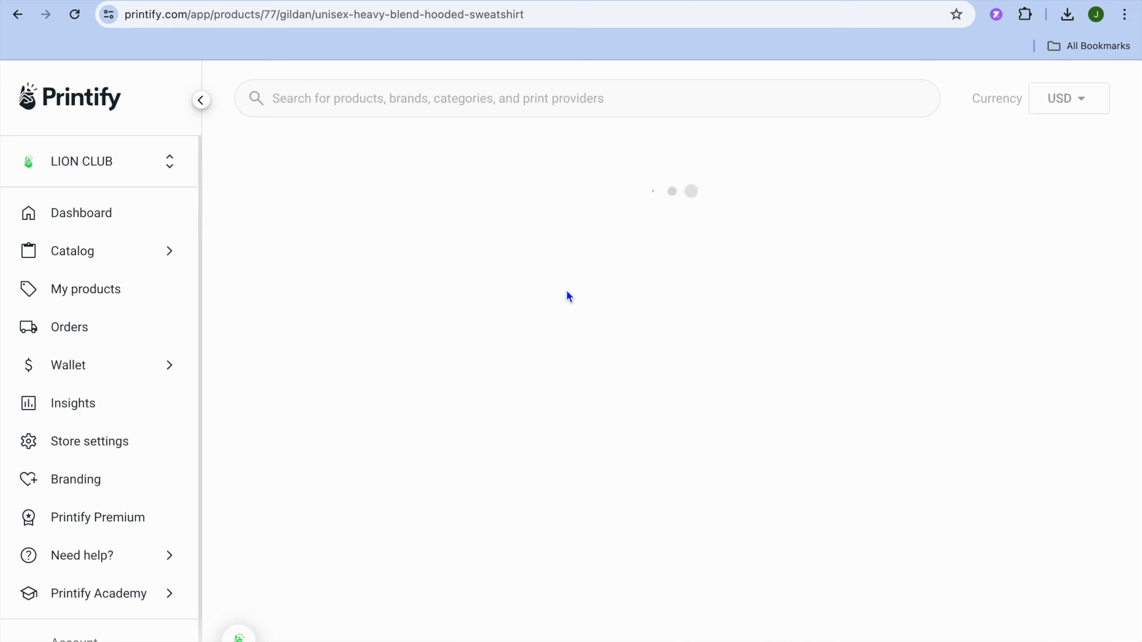
{"action": "scroll", "coordinate": [568, 295], "scroll_direction": "down", "scroll_amount": 3}
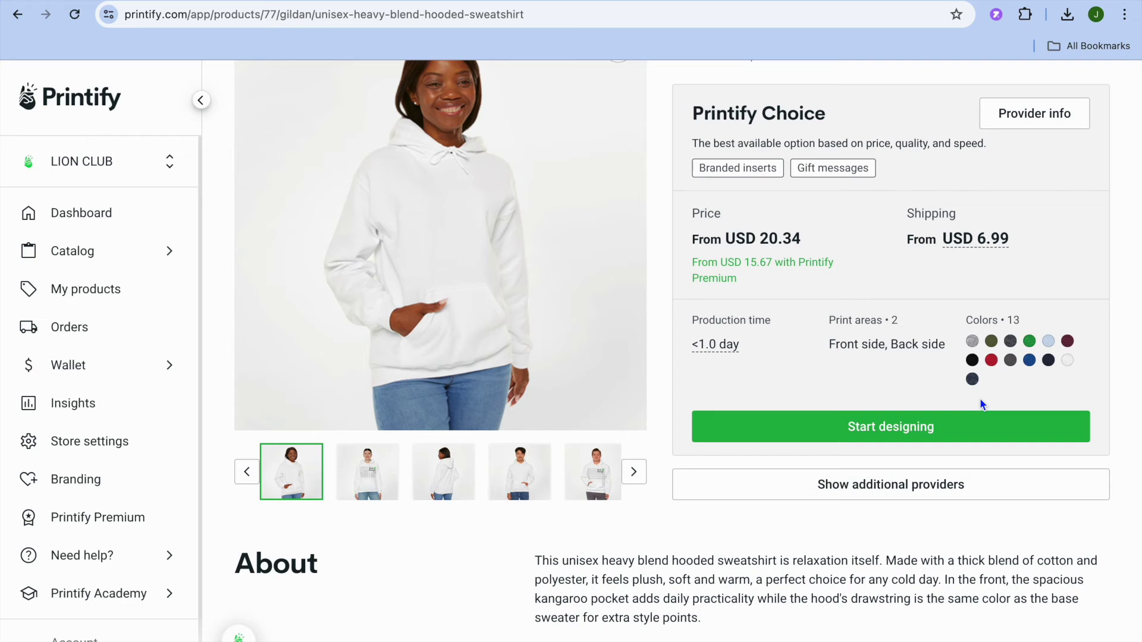
{"action": "left_click", "coordinate": [878, 430]}
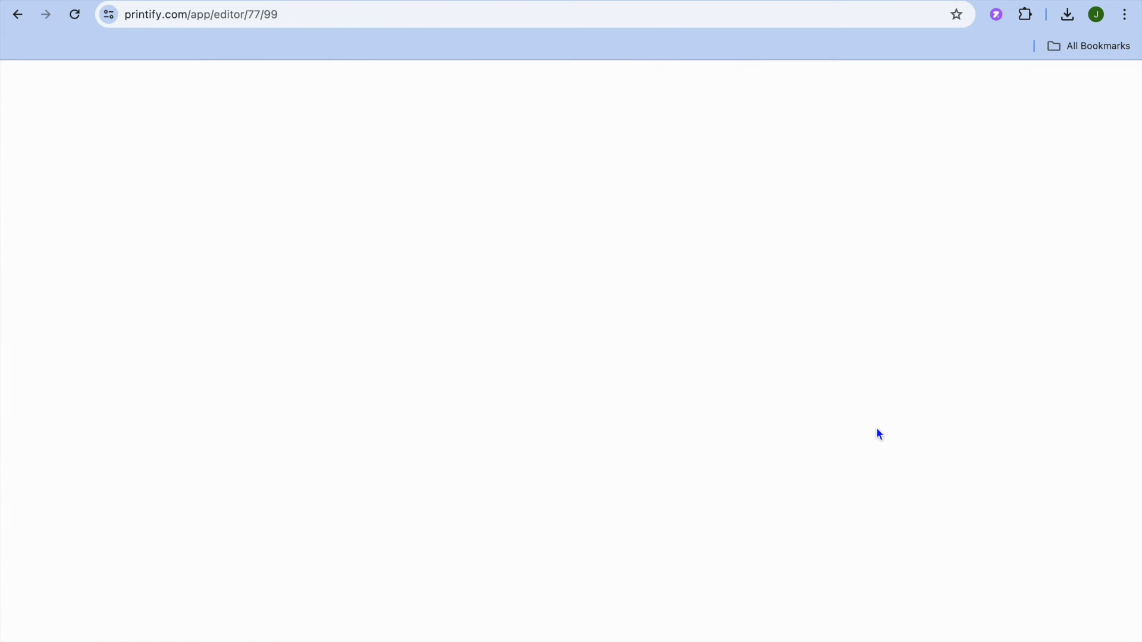
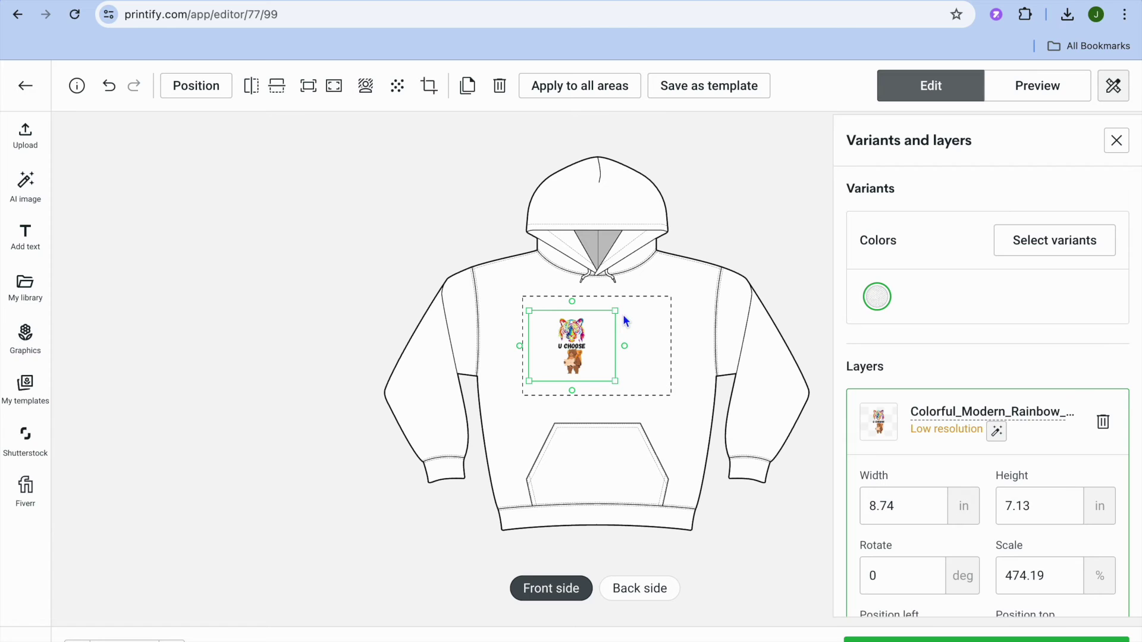
Step: Enlarge the tiger design on the hoodie's front to about 15.33 × 12.5 in, and check the back side
{"action": "left_click_drag", "start_coordinate": [616, 311], "coordinate": [650, 311]}
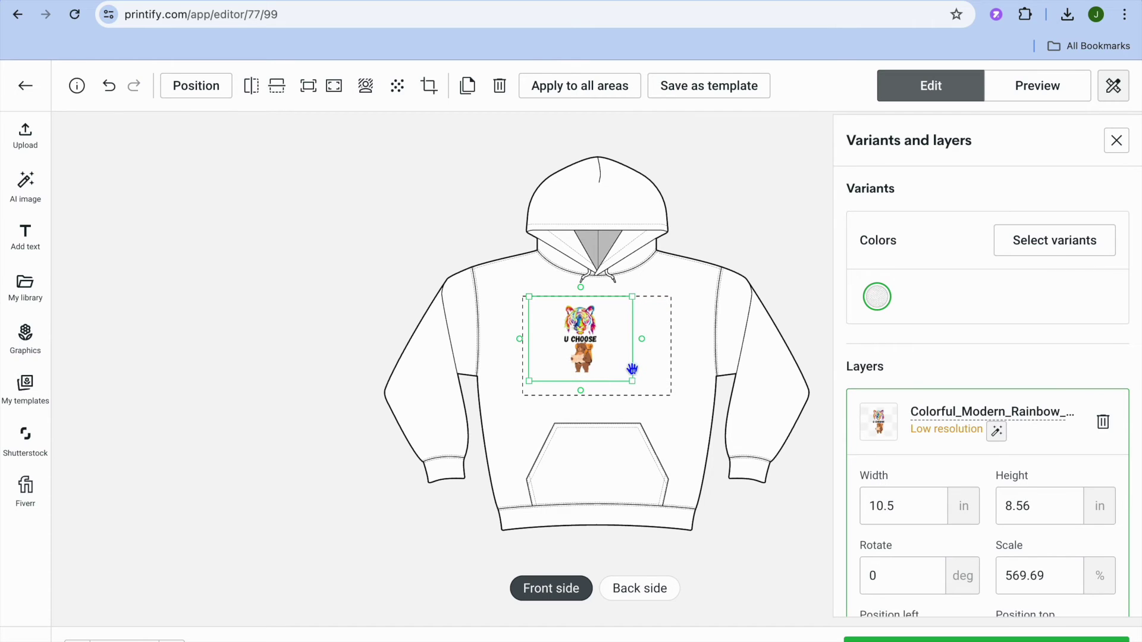
{"action": "left_click_drag", "start_coordinate": [632, 381], "coordinate": [686, 387]}
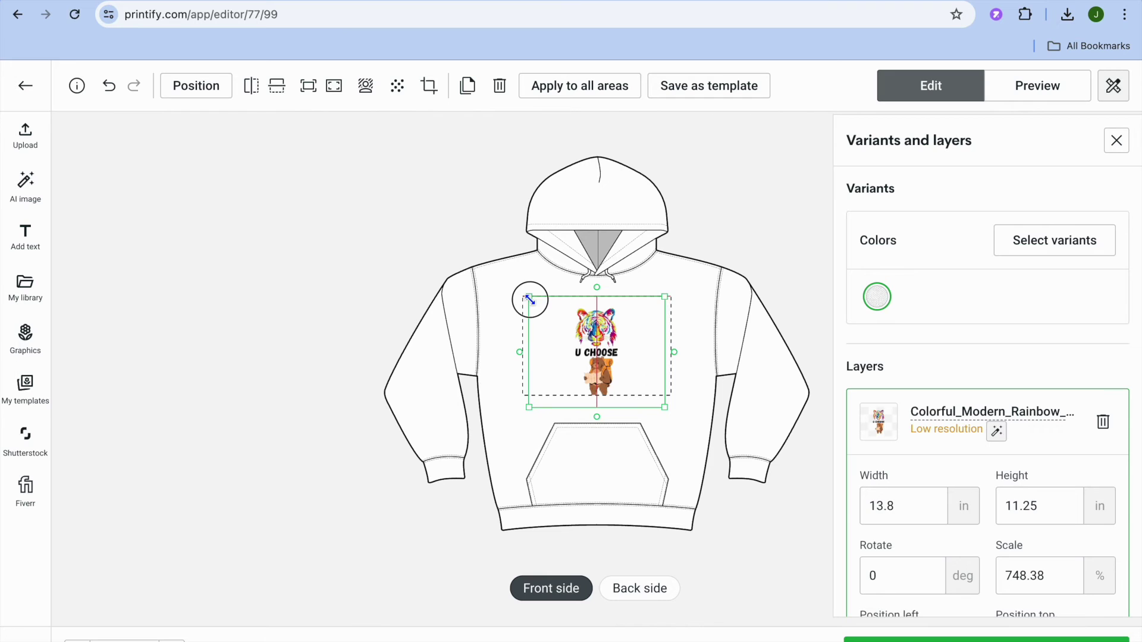
{"action": "left_click_drag", "start_coordinate": [528, 297], "coordinate": [512, 285]}
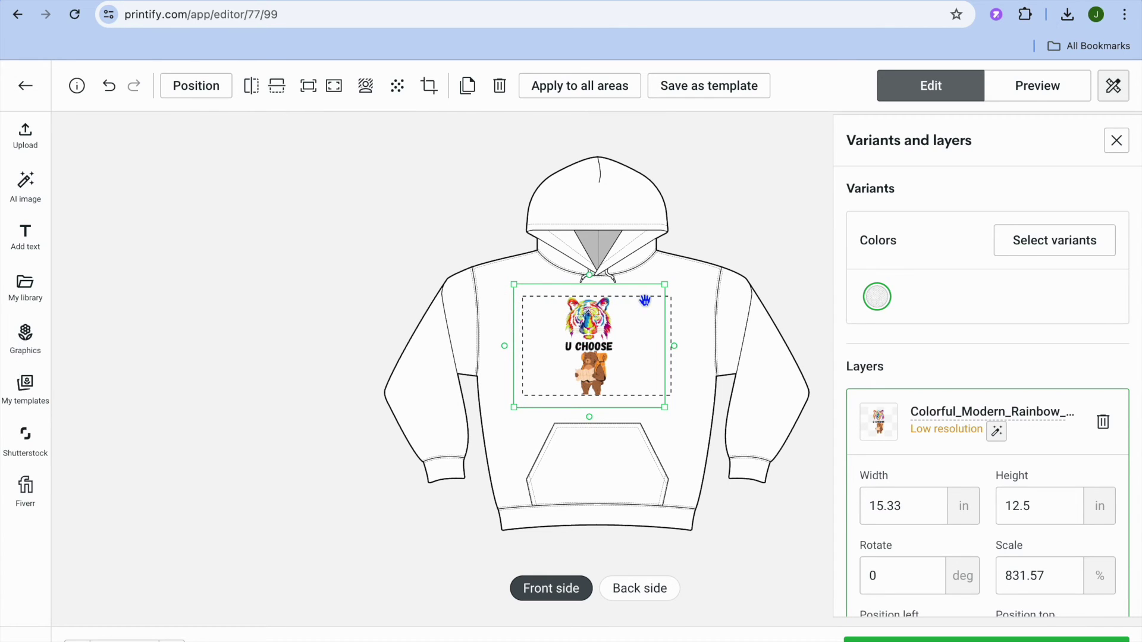
{"action": "left_click", "coordinate": [730, 320]}
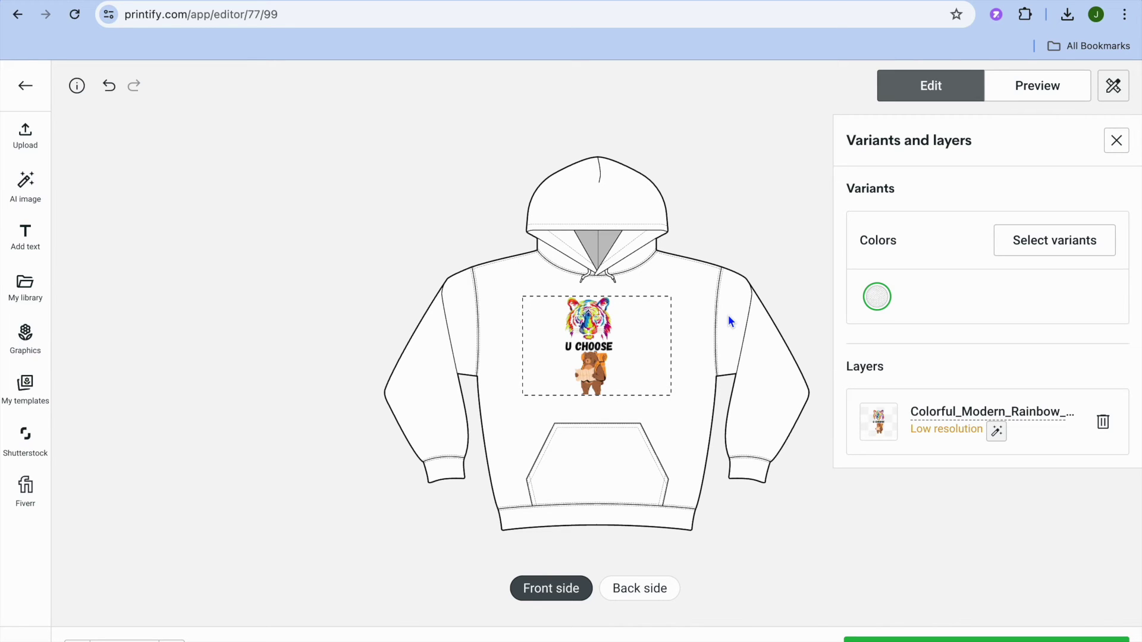
{"action": "left_click", "coordinate": [635, 588]}
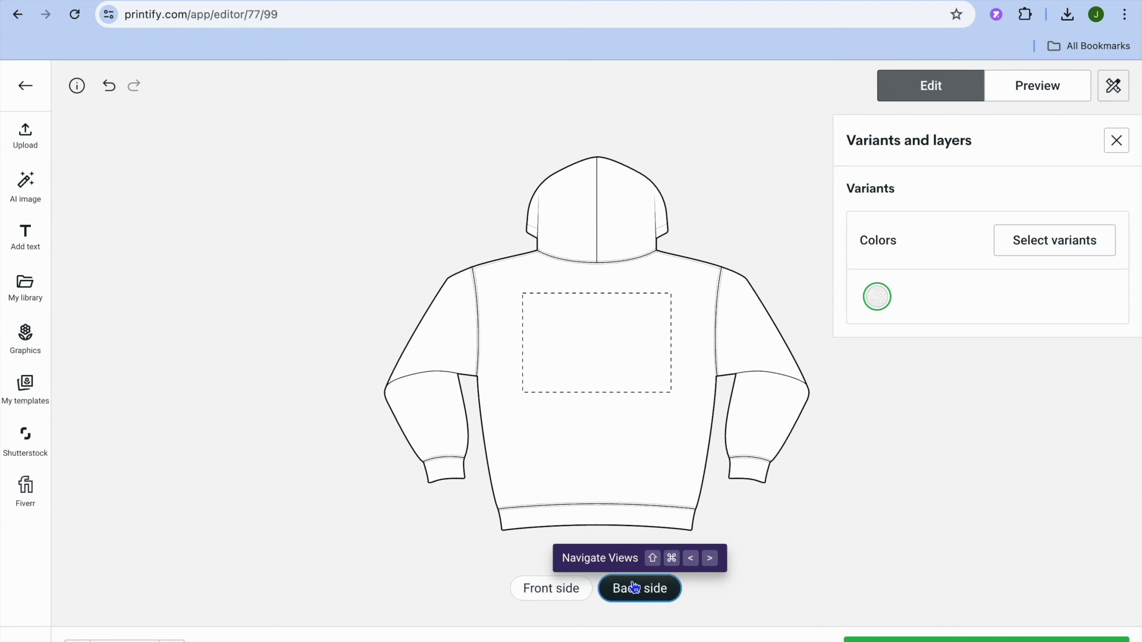
{"action": "left_click", "coordinate": [559, 589]}
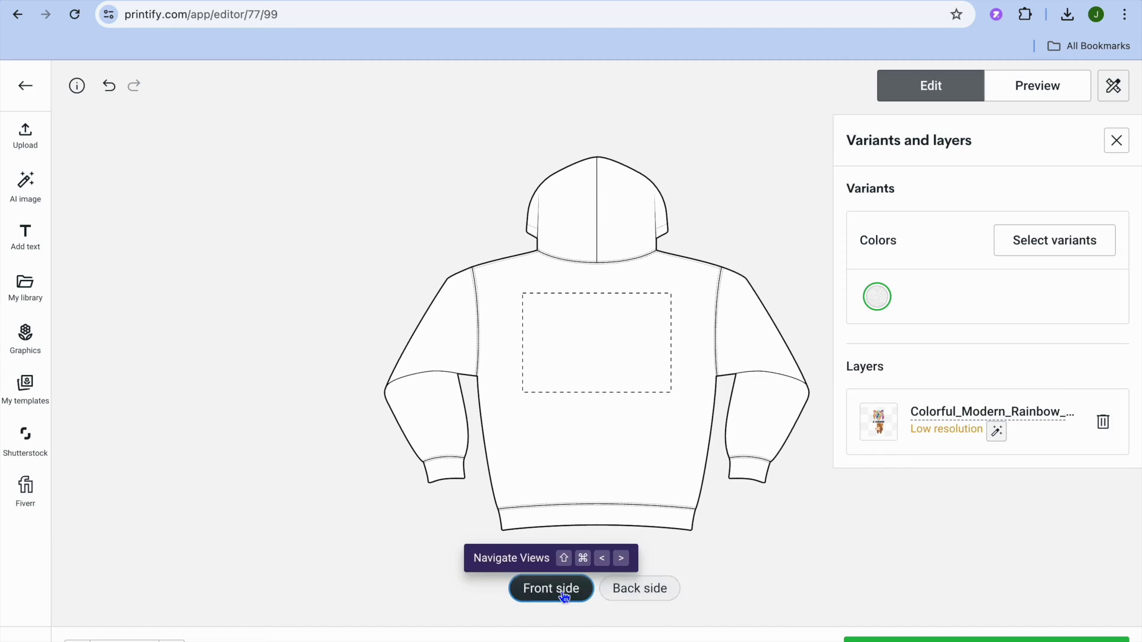
Step: Add Sport Grey to the hoodie's color variants alongside White
{"action": "left_click", "coordinate": [877, 296]}
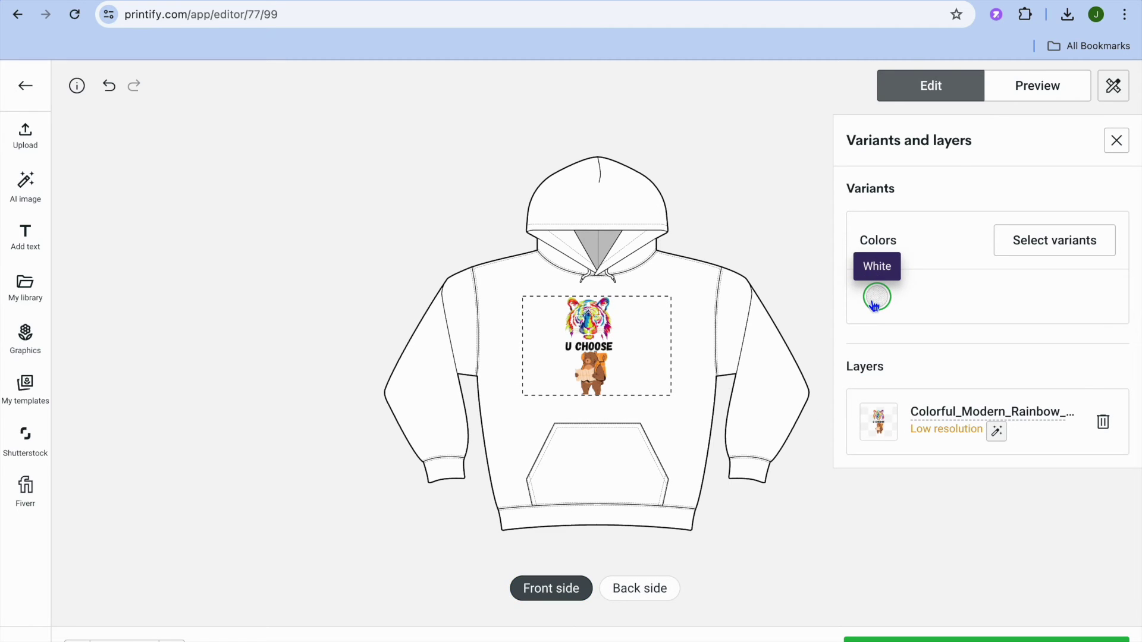
{"action": "left_click", "coordinate": [1033, 244]}
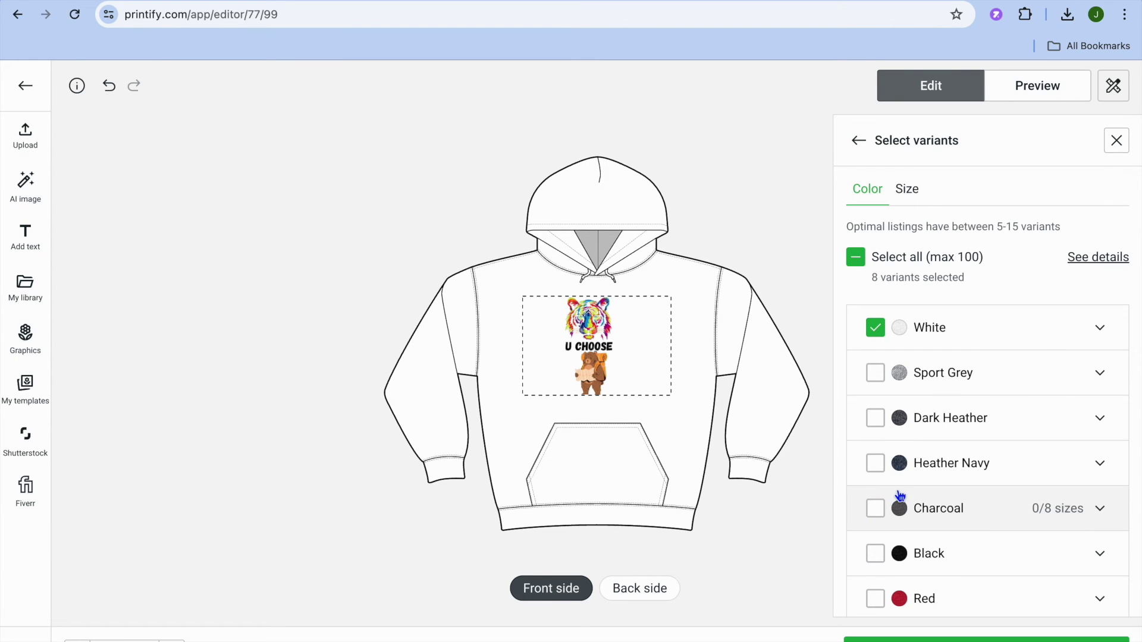
{"action": "left_click", "coordinate": [873, 375]}
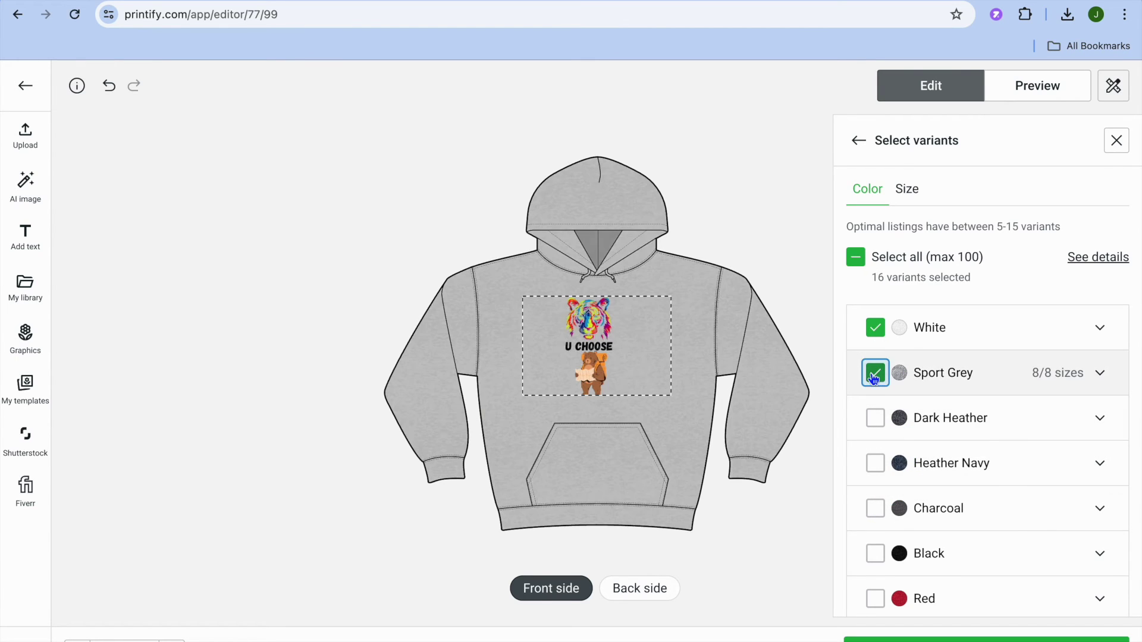
Step: Add Dark Heather, Heather Navy, Charcoal, Black, Red, Irish Green, and Light Blue to the hoodie's color variants and save the product
{"action": "left_click", "coordinate": [875, 421]}
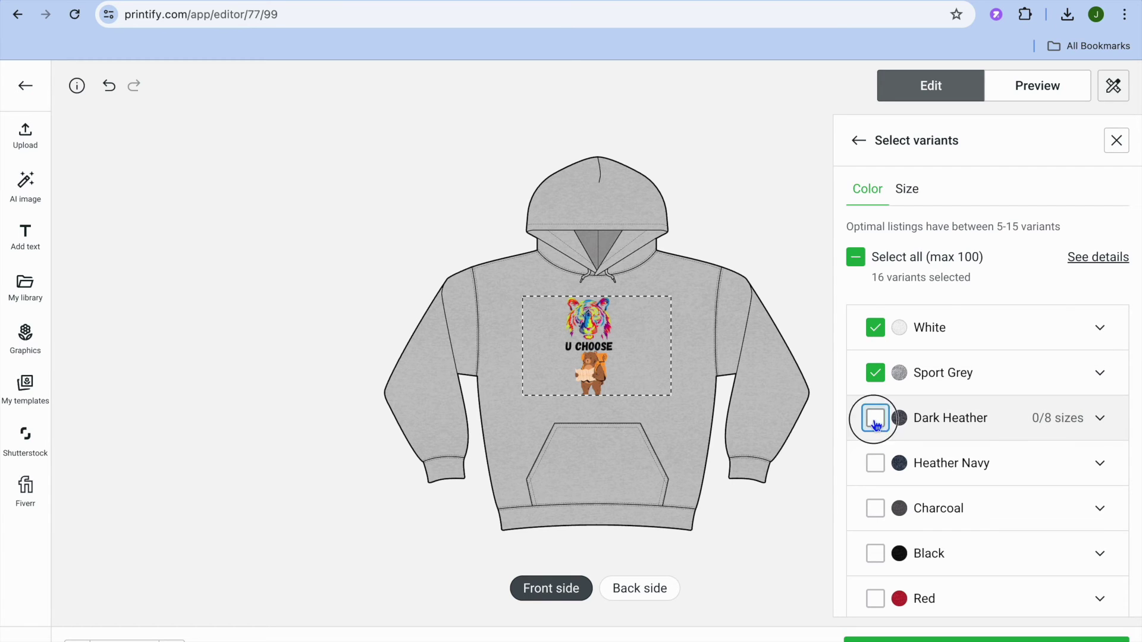
{"action": "left_click", "coordinate": [875, 465]}
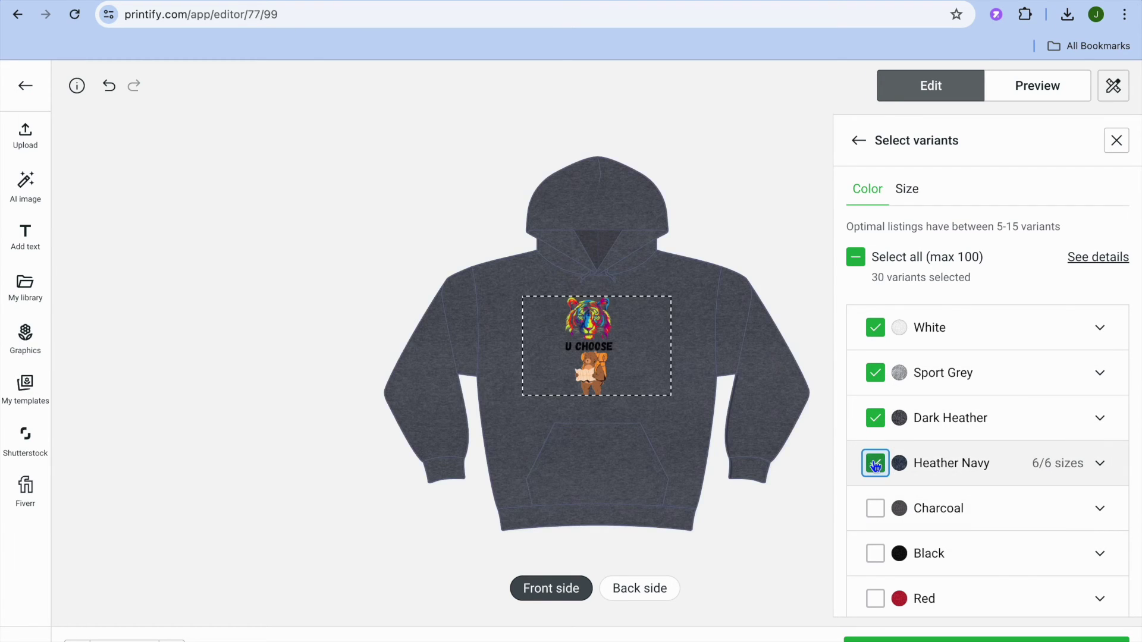
{"action": "left_click", "coordinate": [875, 510]}
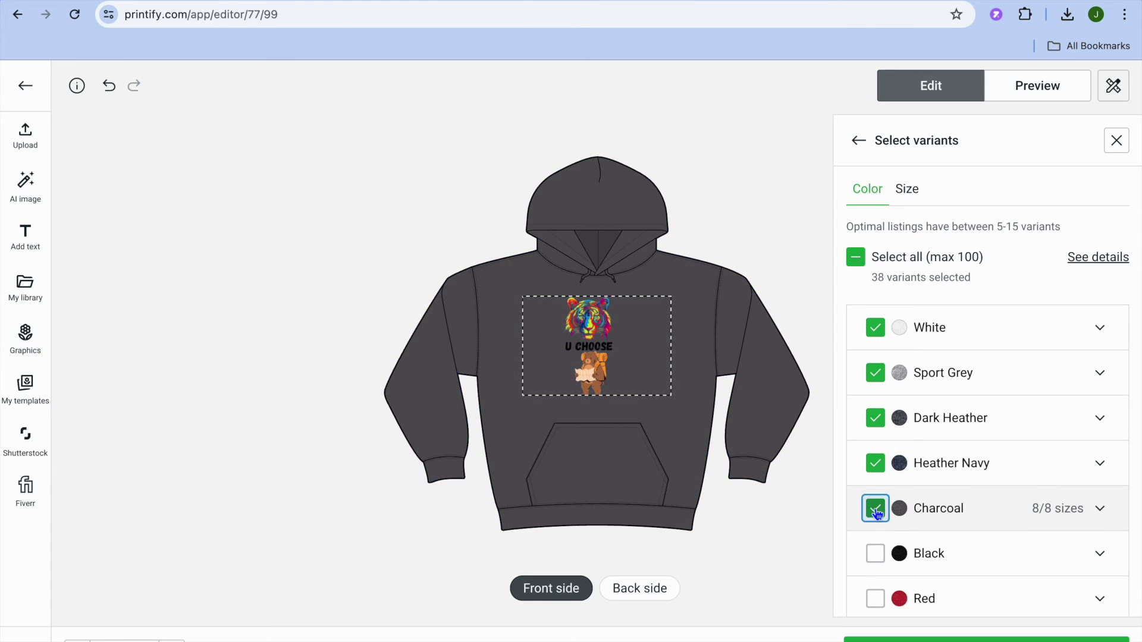
{"action": "left_click", "coordinate": [876, 556]}
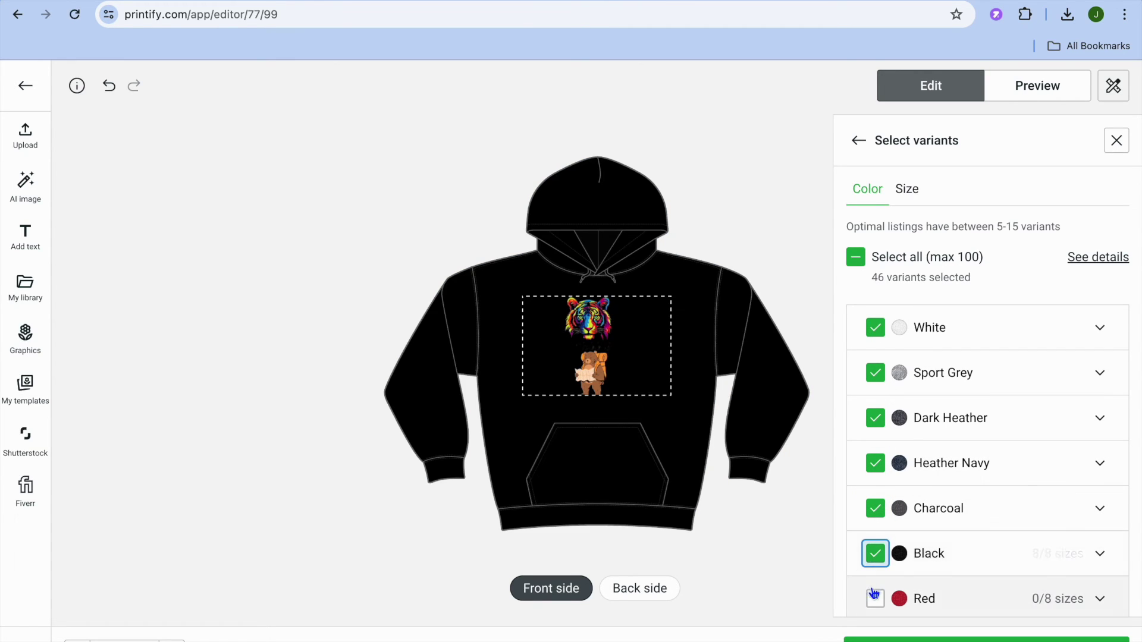
{"action": "left_click", "coordinate": [873, 600]}
{"action": "scroll", "coordinate": [898, 565], "scroll_direction": "down", "scroll_amount": 5}
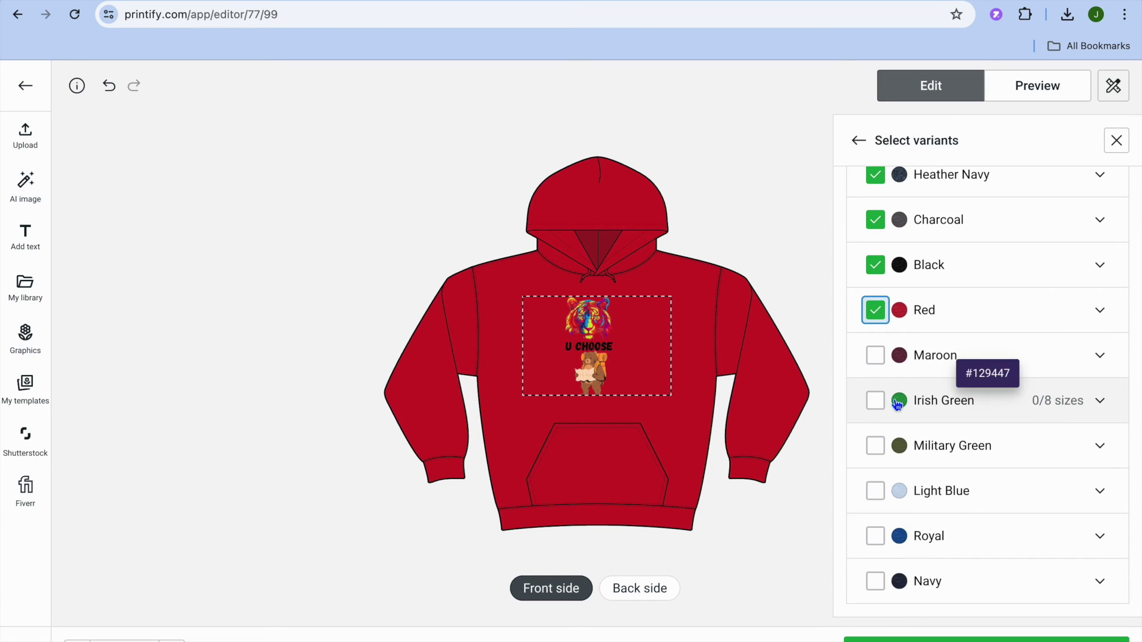
{"action": "left_click", "coordinate": [875, 406]}
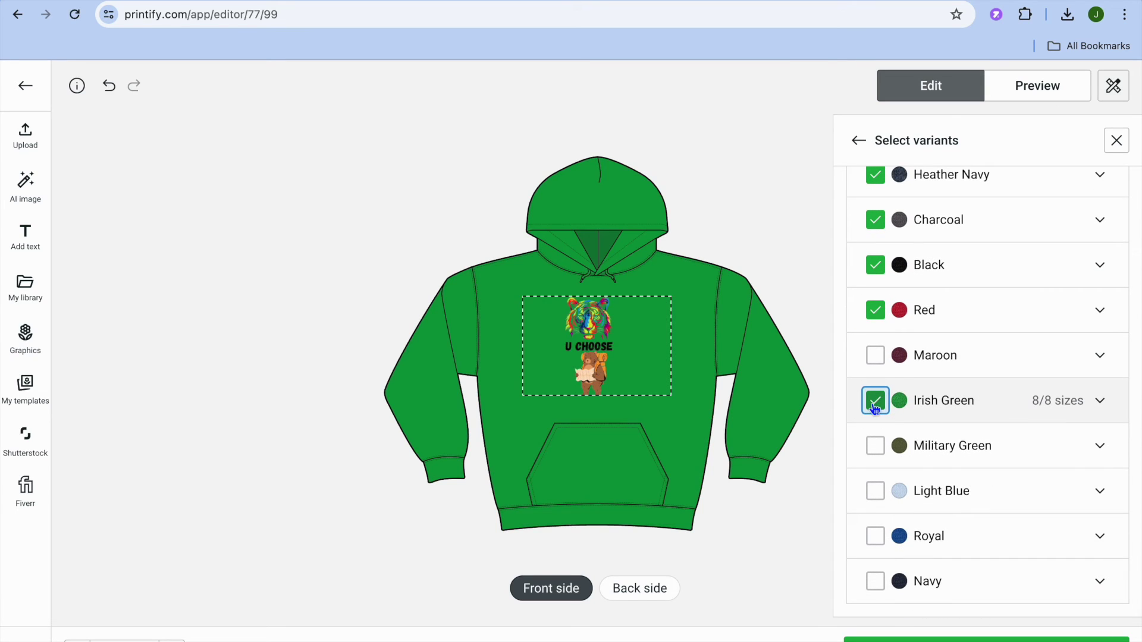
{"action": "left_click", "coordinate": [873, 492]}
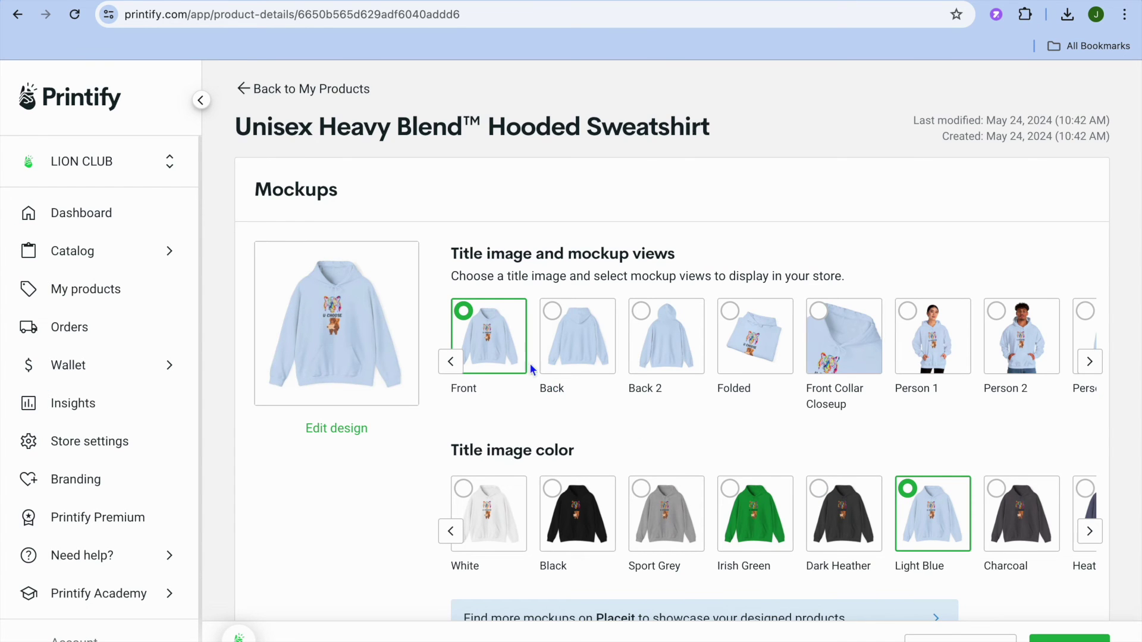
Step: Set the title image to the Irish Green hoodie in the Person 1 mockup view and publish the product
{"action": "left_click", "coordinate": [916, 326]}
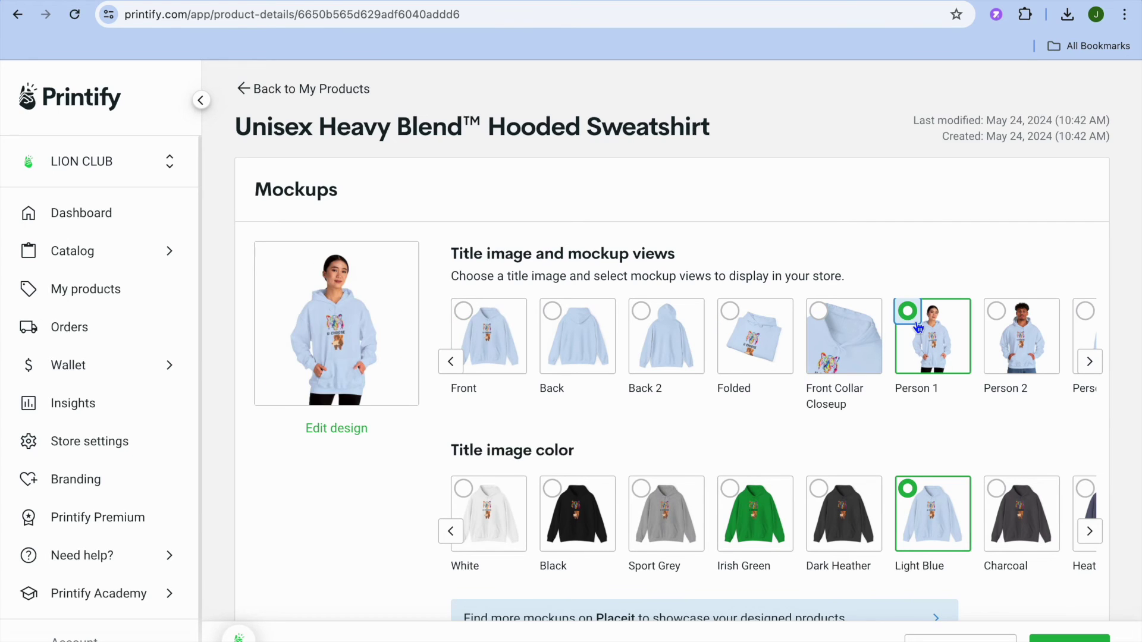
{"action": "left_click", "coordinate": [1000, 324]}
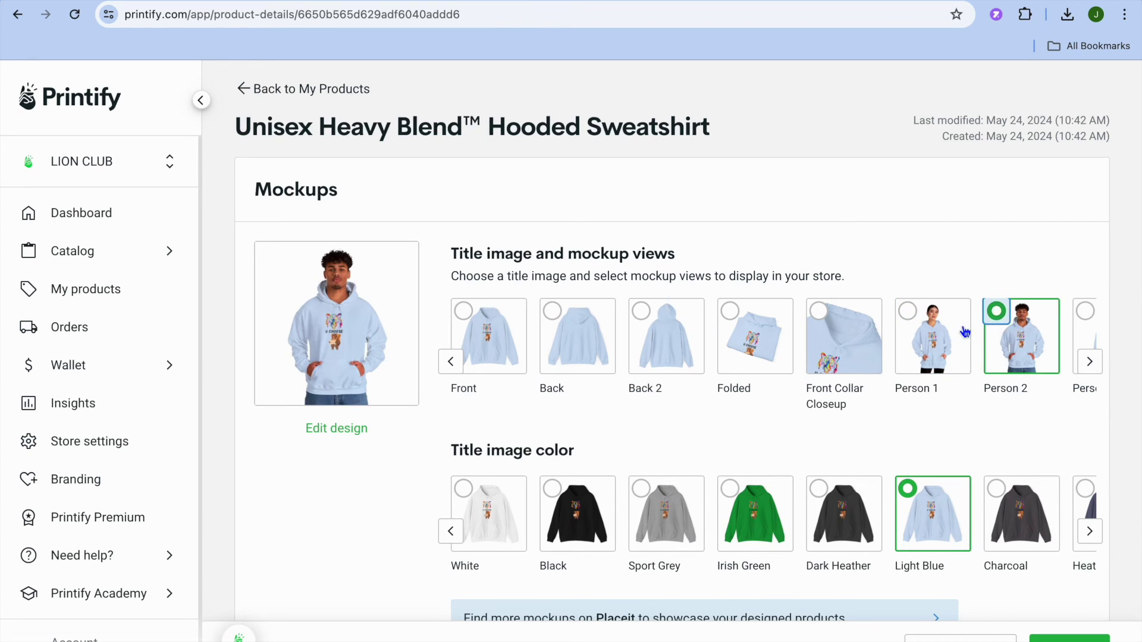
{"action": "left_click", "coordinate": [916, 321]}
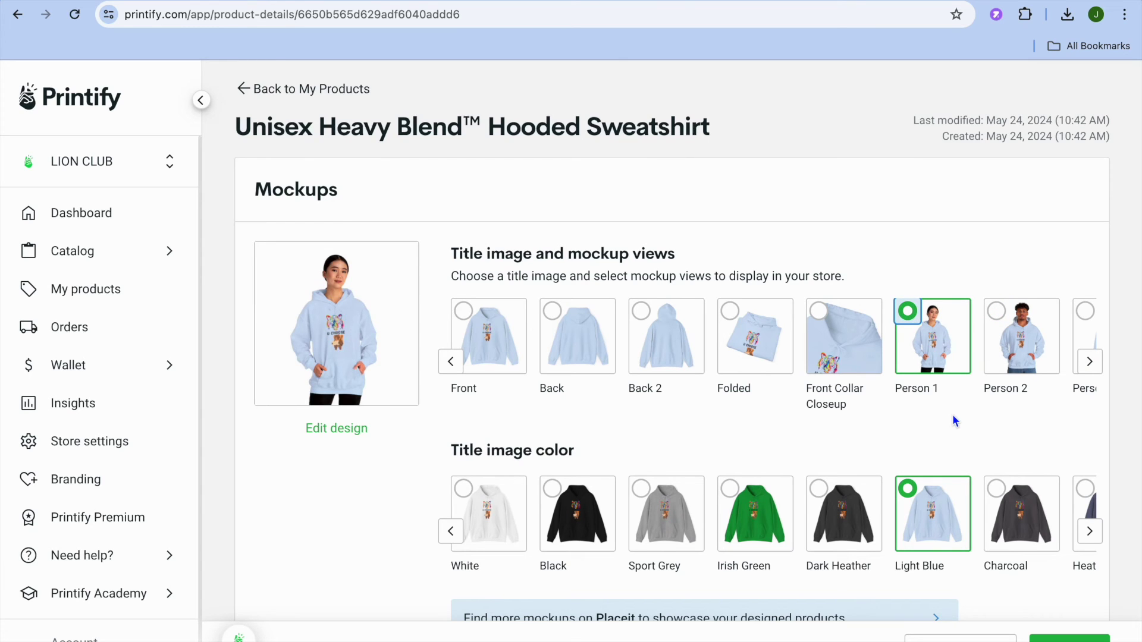
{"action": "left_click", "coordinate": [738, 502]}
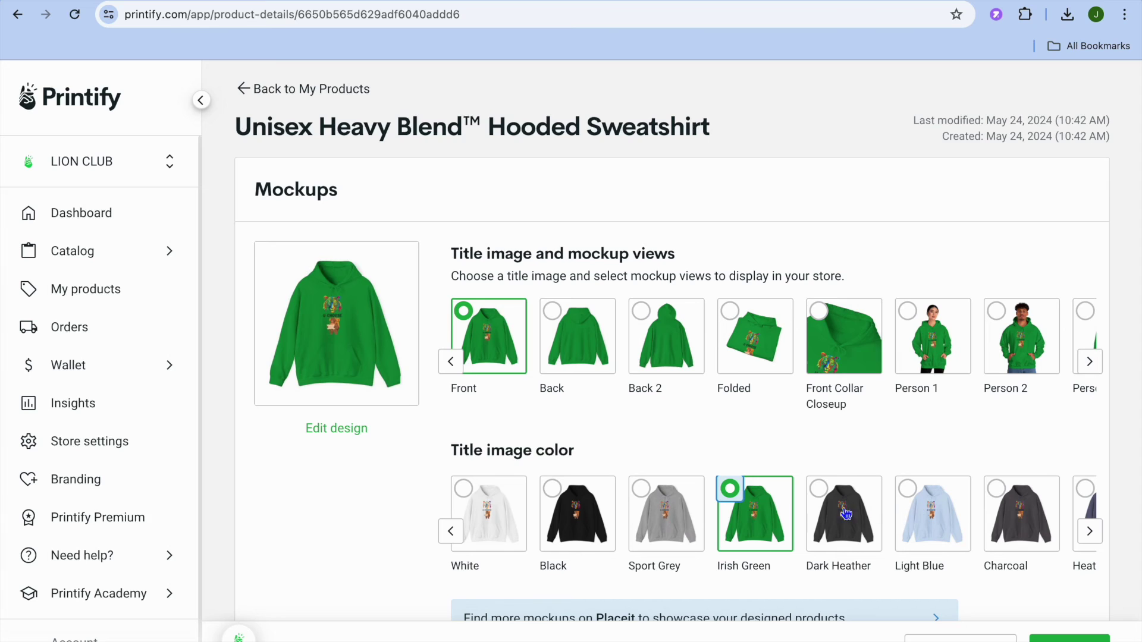
{"action": "left_click", "coordinate": [921, 333]}
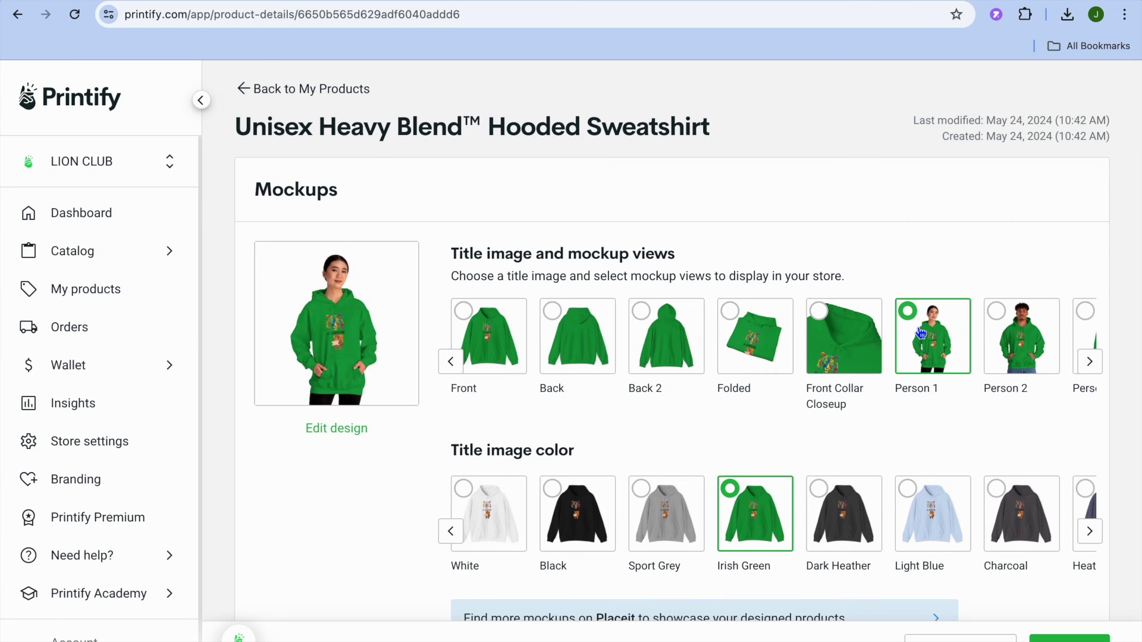
{"action": "left_click", "coordinate": [1070, 638]}
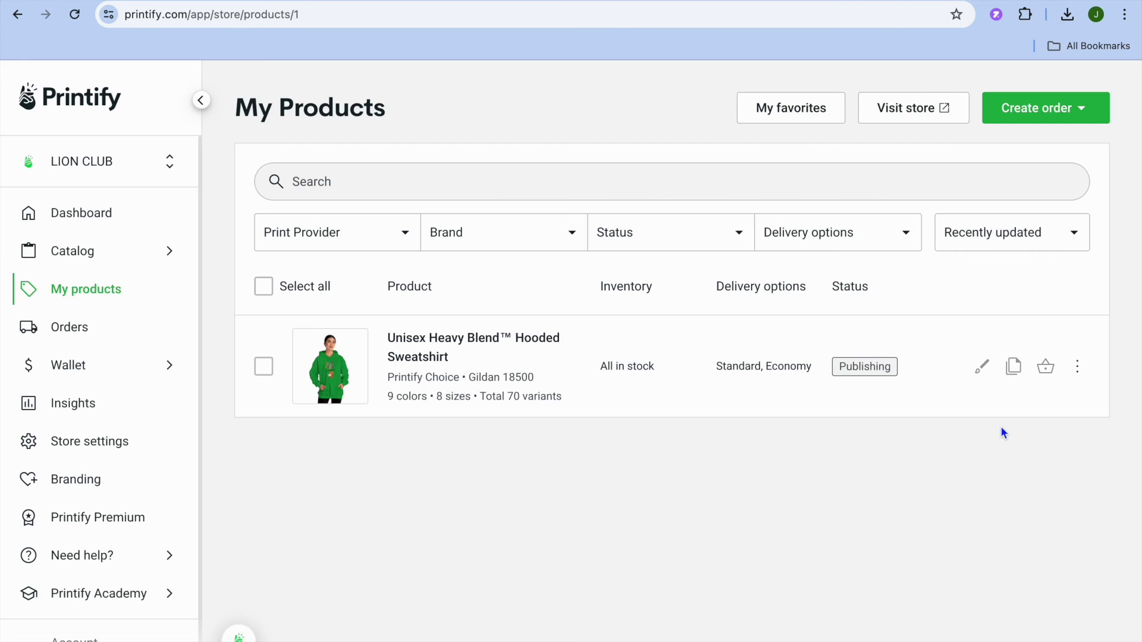
Step: Reopen the published hoodie's design for editing and continue to its product details
{"action": "left_click", "coordinate": [1078, 367]}
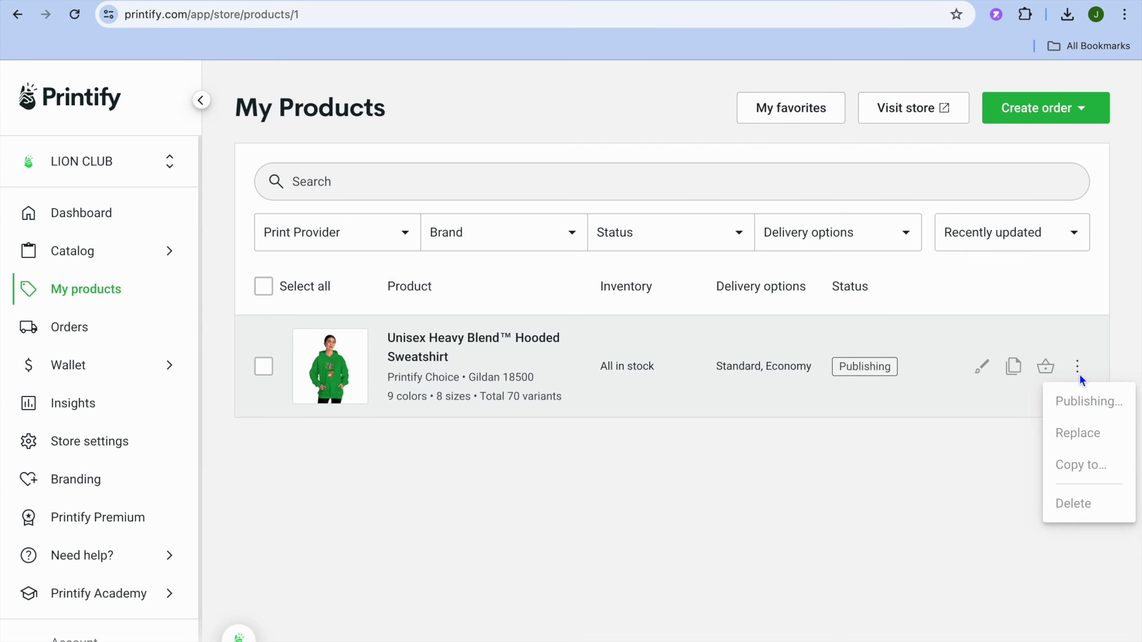
{"action": "left_click", "coordinate": [989, 464]}
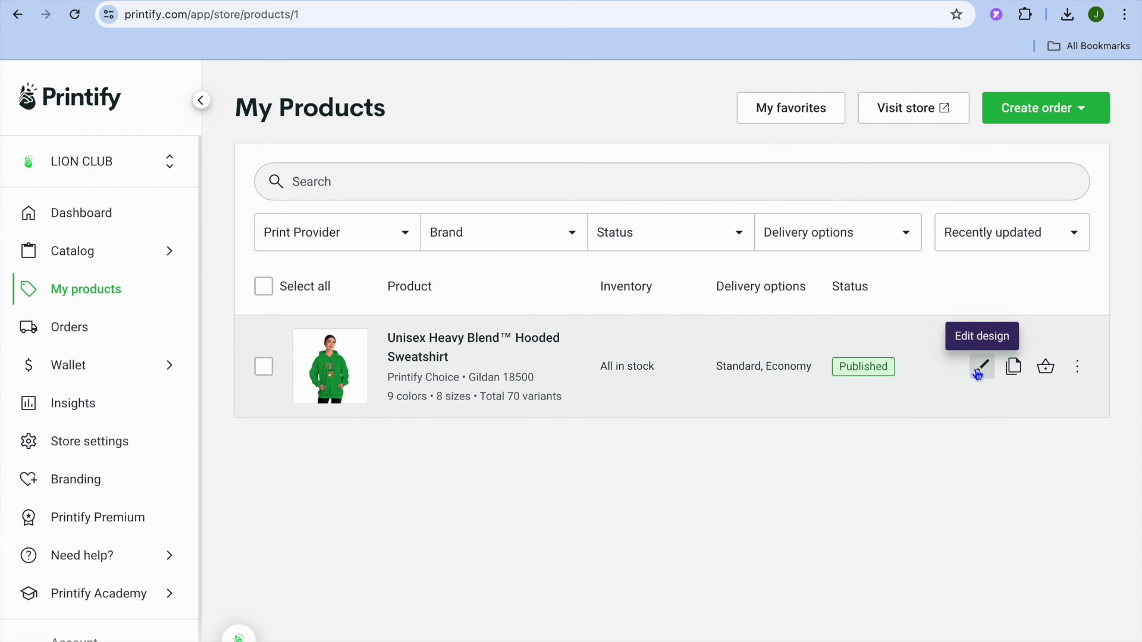
{"action": "left_click", "coordinate": [979, 368]}
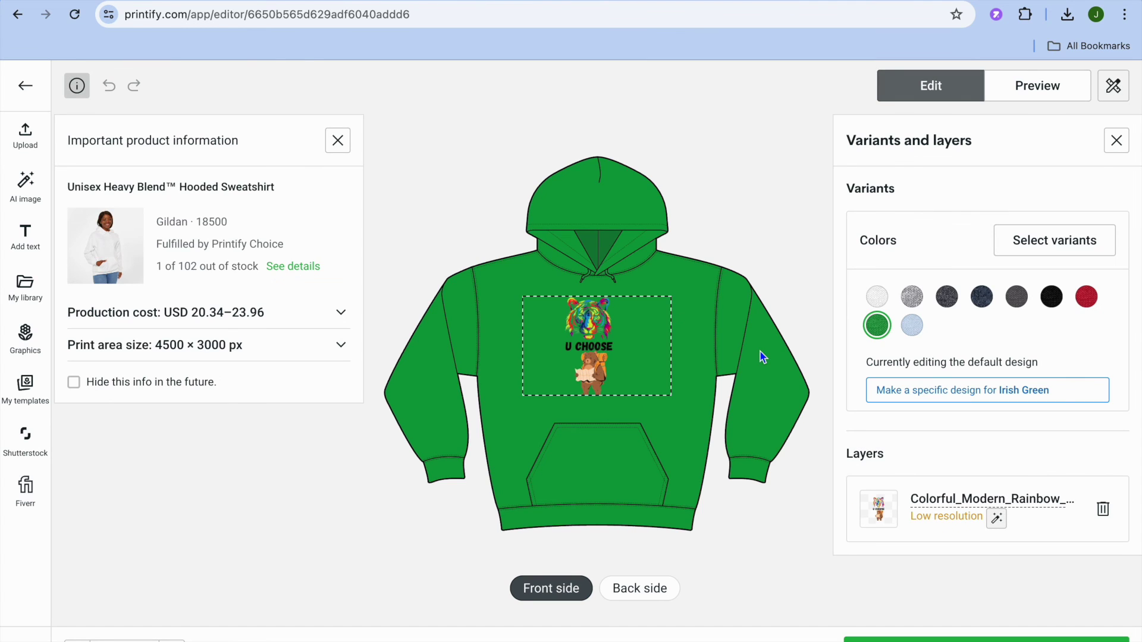
{"action": "scroll", "coordinate": [760, 351], "scroll_direction": "down", "scroll_amount": 5}
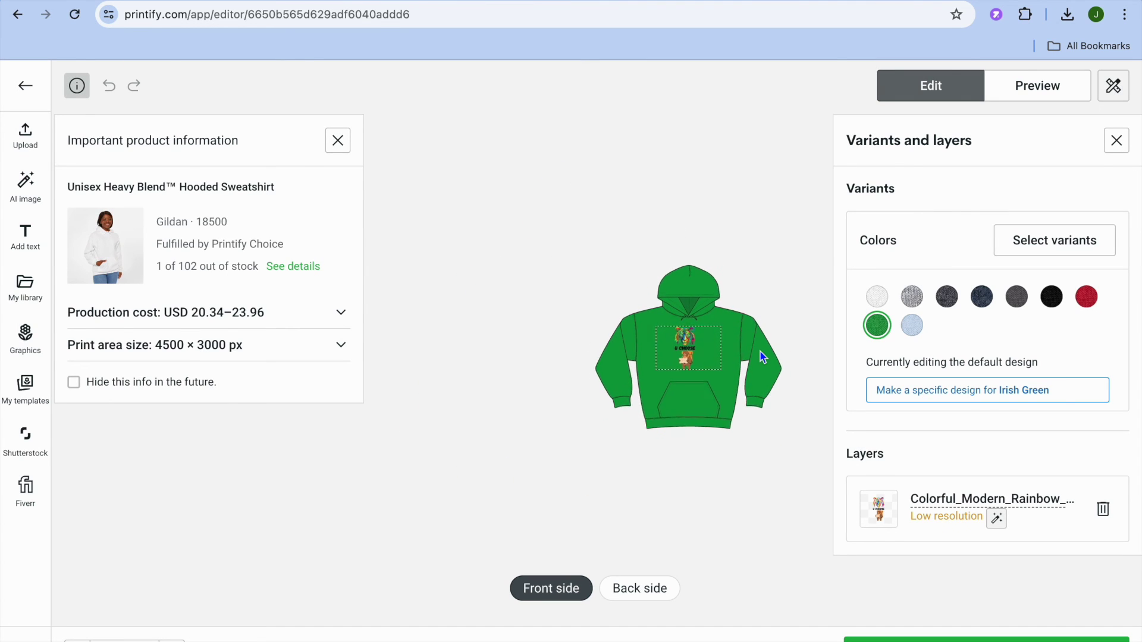
{"action": "scroll", "coordinate": [760, 352], "scroll_direction": "up", "scroll_amount": 3}
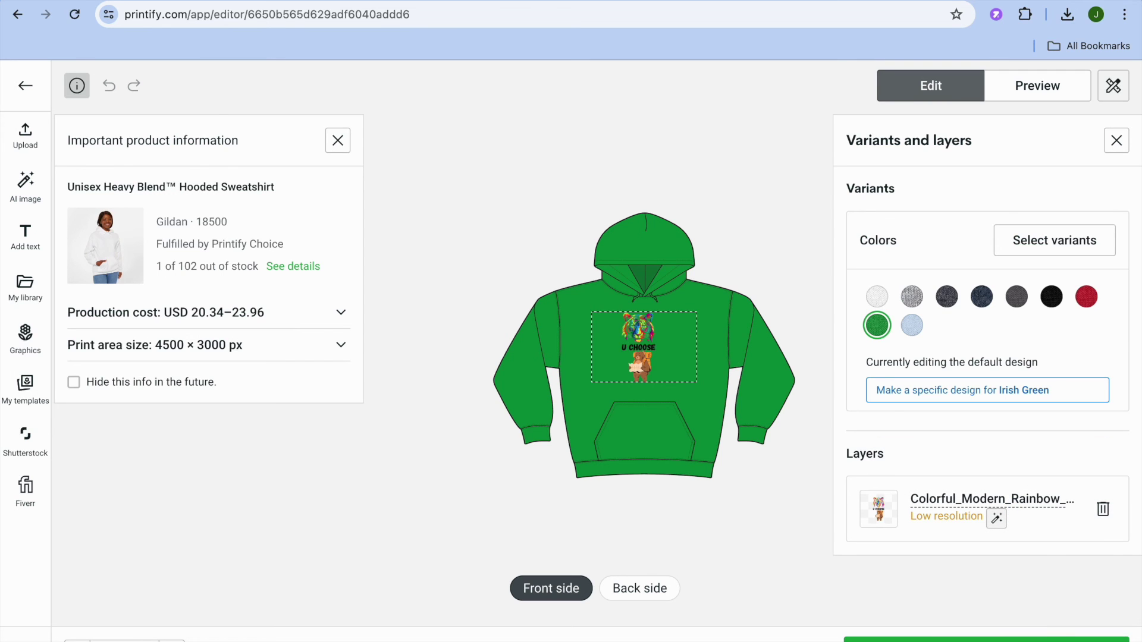
{"action": "left_click", "coordinate": [986, 640]}
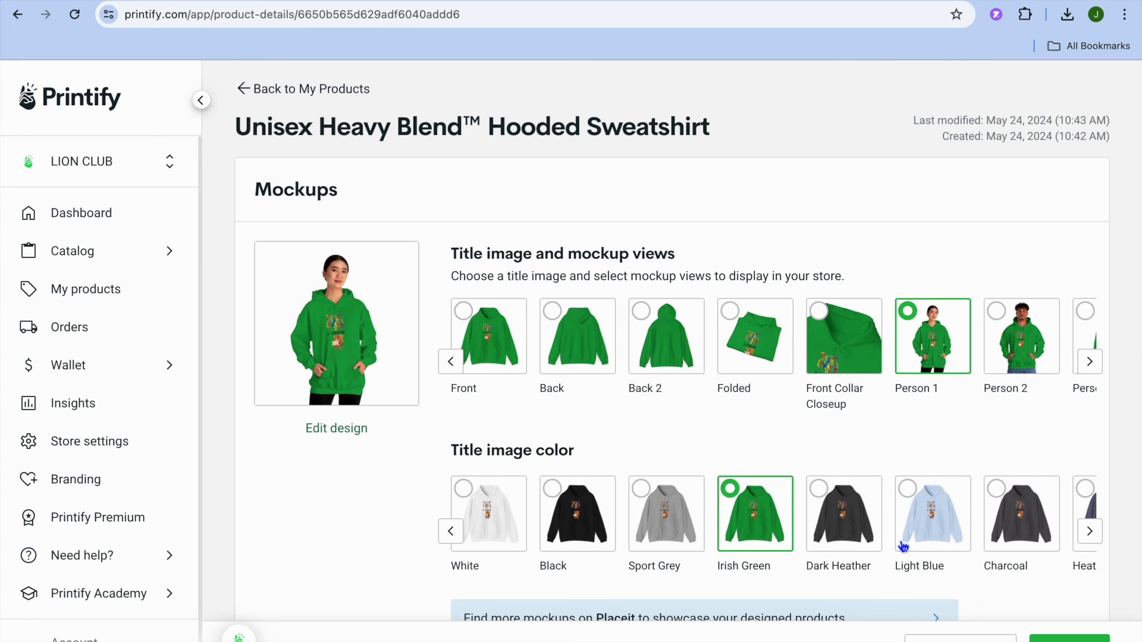
Step: Review the hoodie's listing title and description, shipping methods, and the pricing table by size
{"action": "scroll", "coordinate": [903, 546], "scroll_direction": "down", "scroll_amount": 1}
{"action": "scroll", "coordinate": [902, 546], "scroll_direction": "down", "scroll_amount": 10}
{"action": "scroll", "coordinate": [903, 547], "scroll_direction": "up", "scroll_amount": 2}
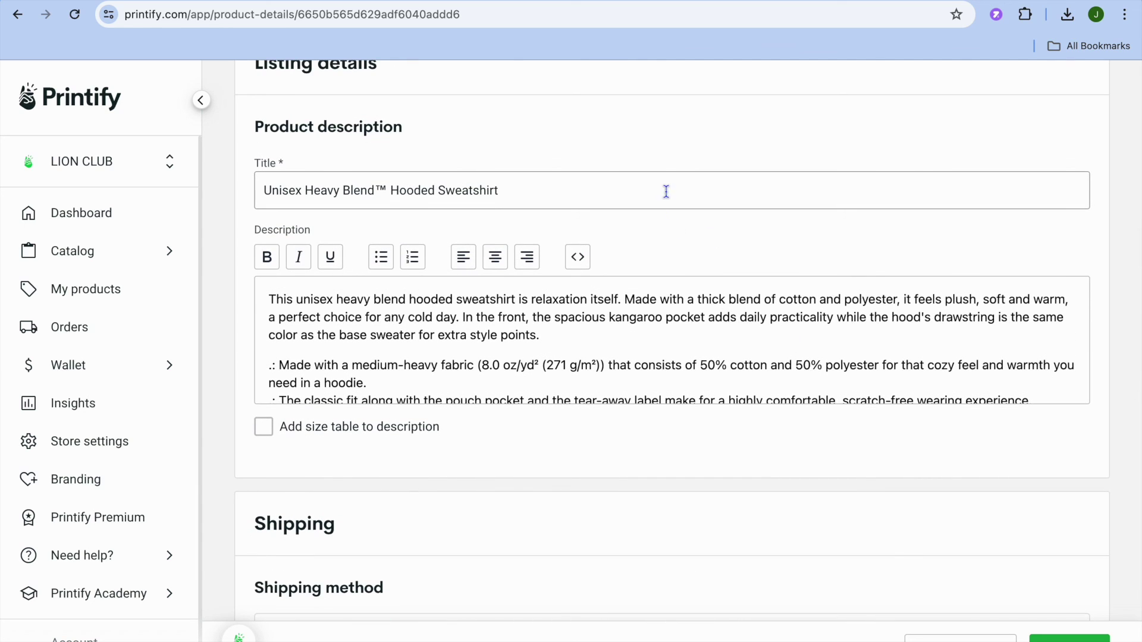
{"action": "scroll", "coordinate": [655, 470], "scroll_direction": "down", "scroll_amount": 4}
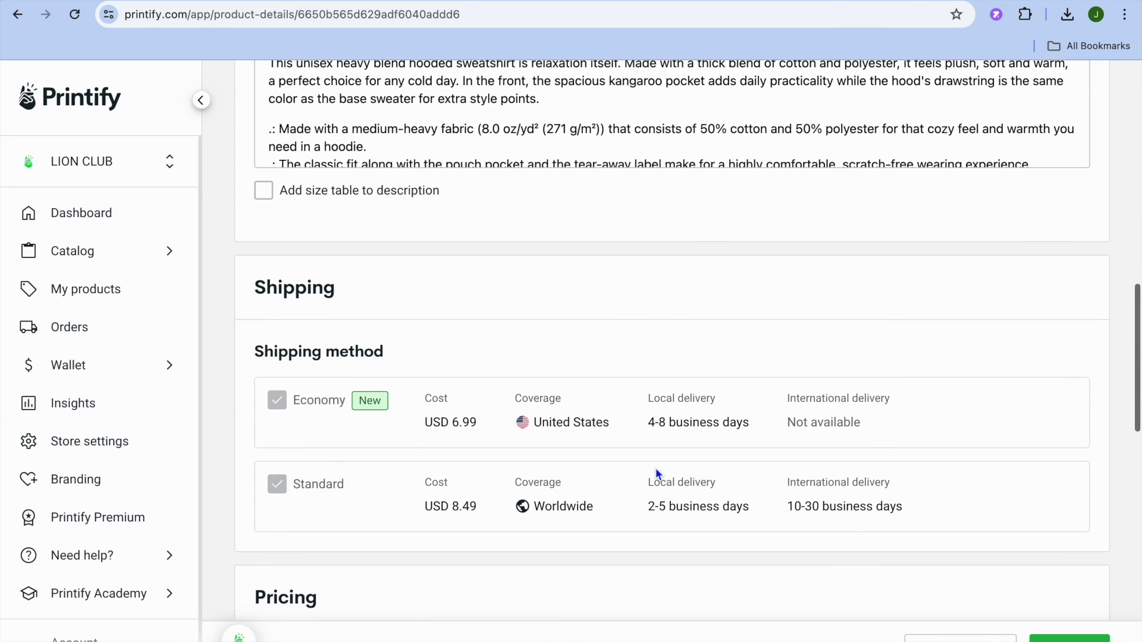
{"action": "scroll", "coordinate": [656, 468], "scroll_direction": "down", "scroll_amount": 5}
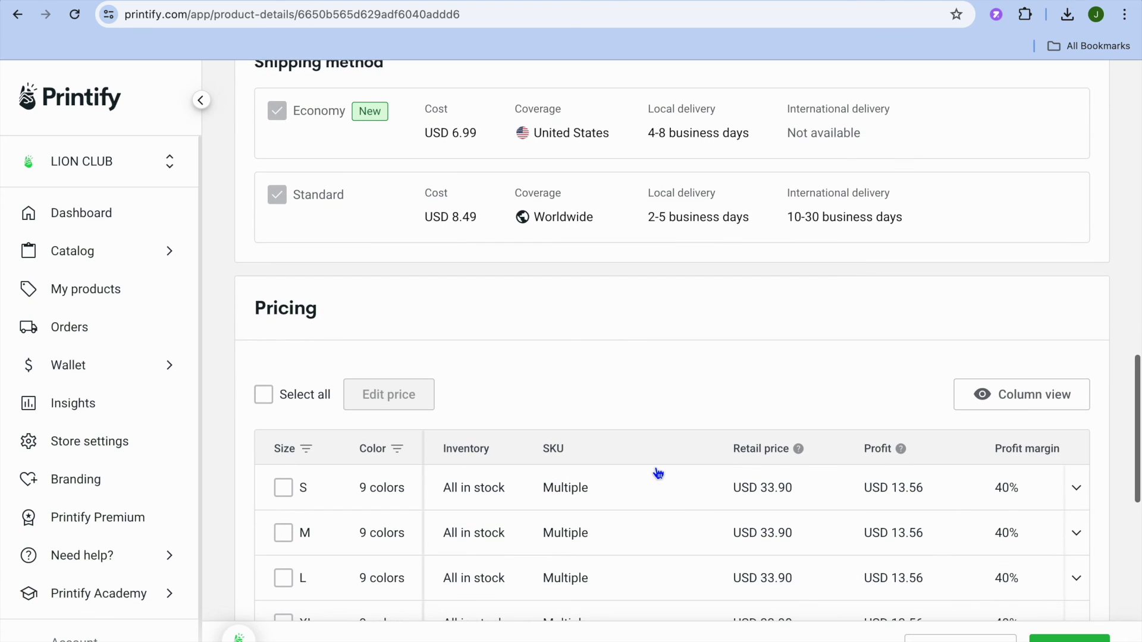
{"action": "scroll", "coordinate": [658, 473], "scroll_direction": "up", "scroll_amount": 1}
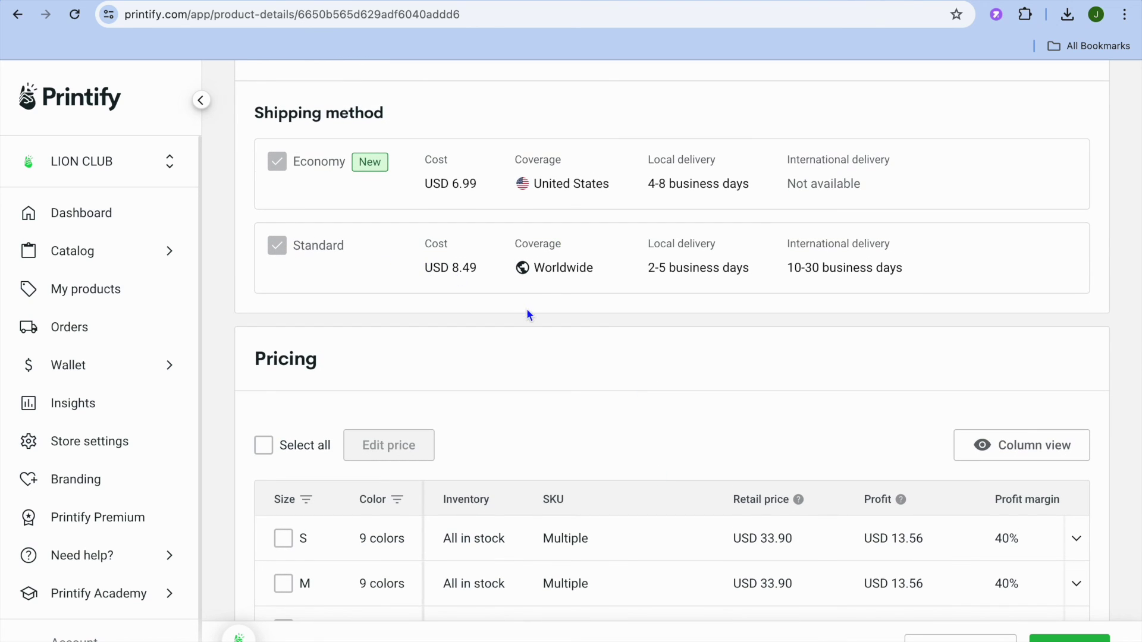
{"action": "scroll", "coordinate": [526, 312], "scroll_direction": "down", "scroll_amount": 4}
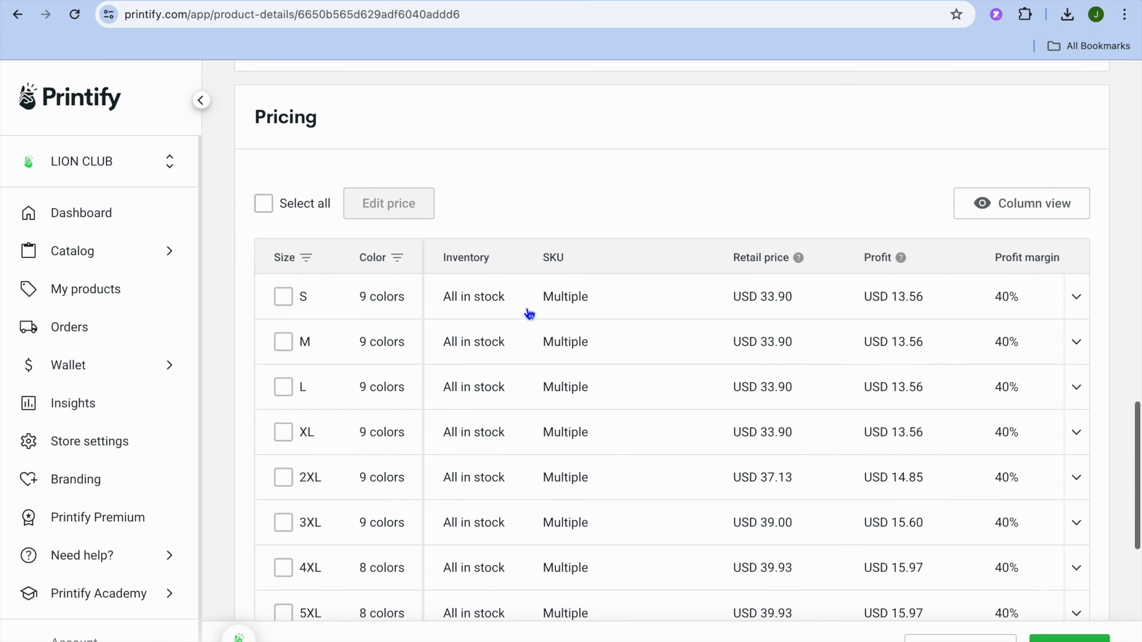
Step: Select all variants and examine the bulk options for price, profit, and profit margin without applying a change
{"action": "left_click", "coordinate": [264, 205]}
{"action": "left_click", "coordinate": [433, 210]}
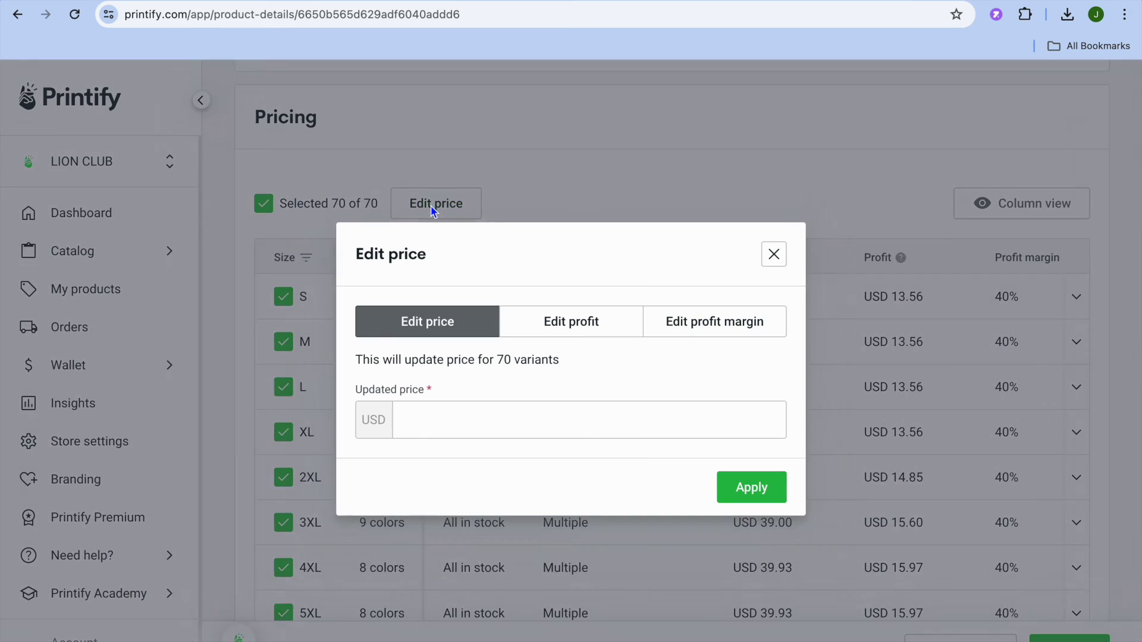
{"action": "left_click", "coordinate": [444, 427]}
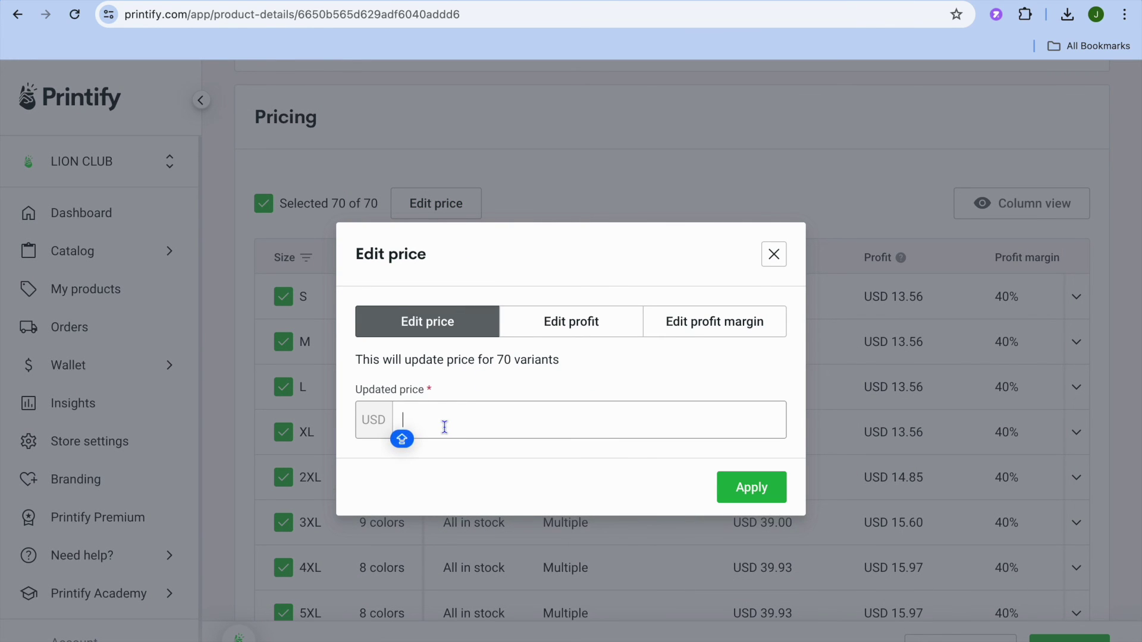
{"action": "left_click", "coordinate": [695, 327]}
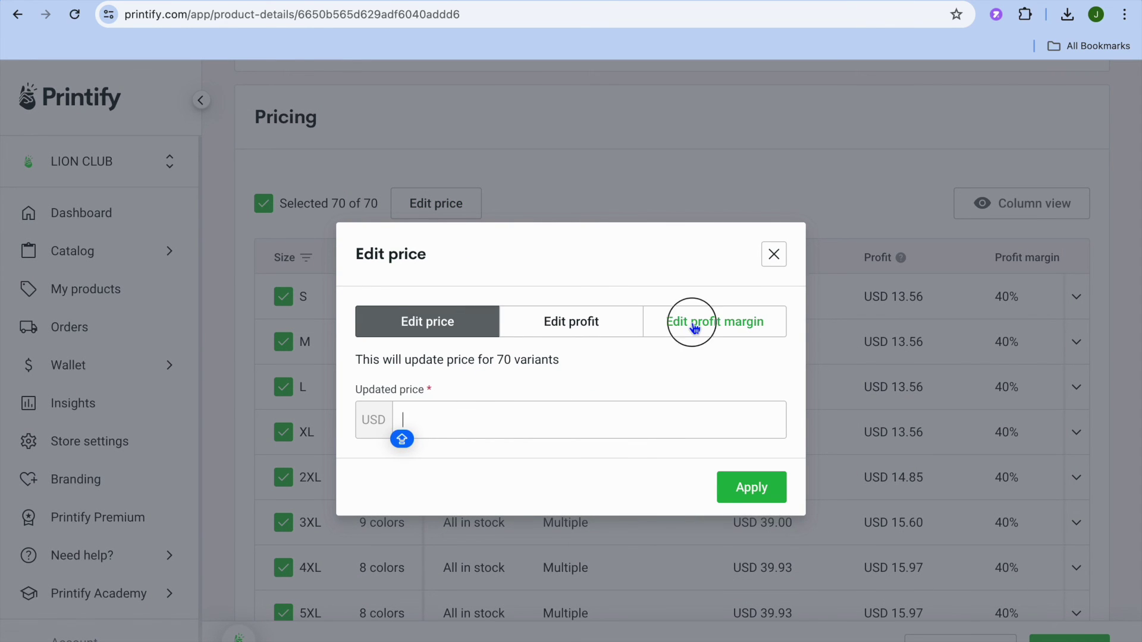
{"action": "left_click", "coordinate": [774, 256]}
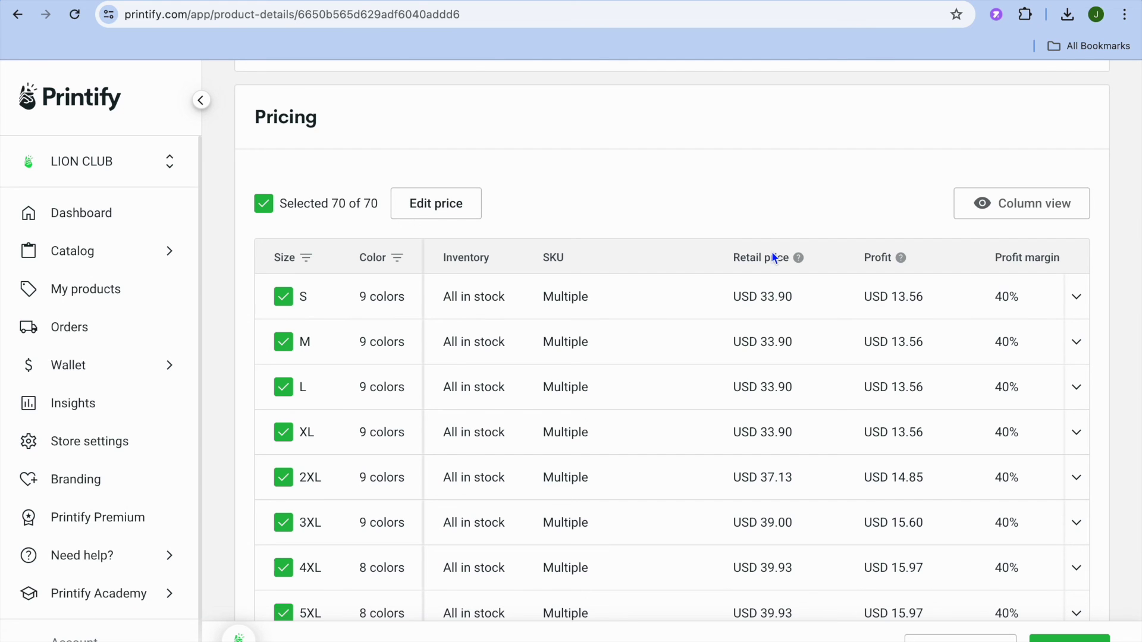
{"action": "mouse_move", "coordinate": [1015, 304]}
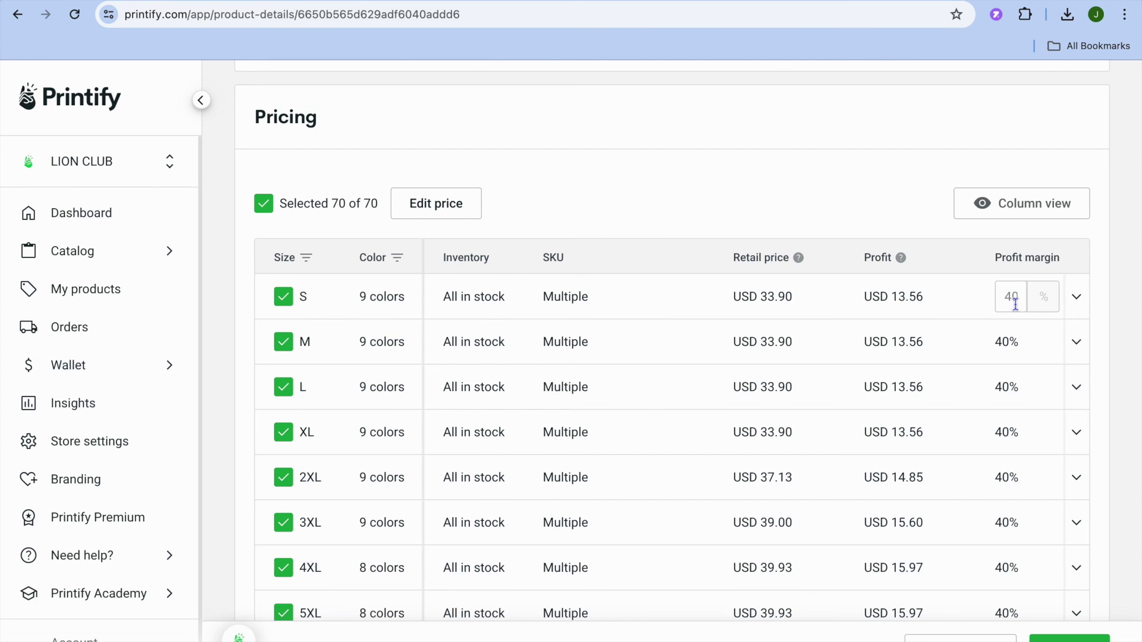
{"action": "mouse_move", "coordinate": [909, 303]}
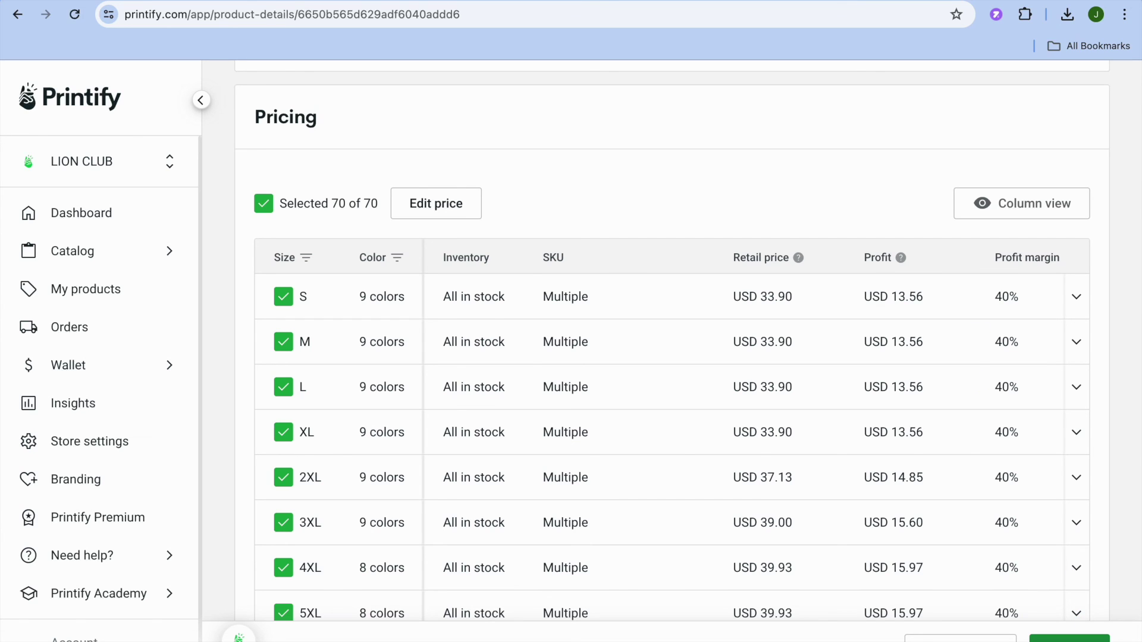
Step: Republish the hoodie and confirm syncing its product details to the Printify Pop-Up Store
{"action": "left_click", "coordinate": [1069, 638]}
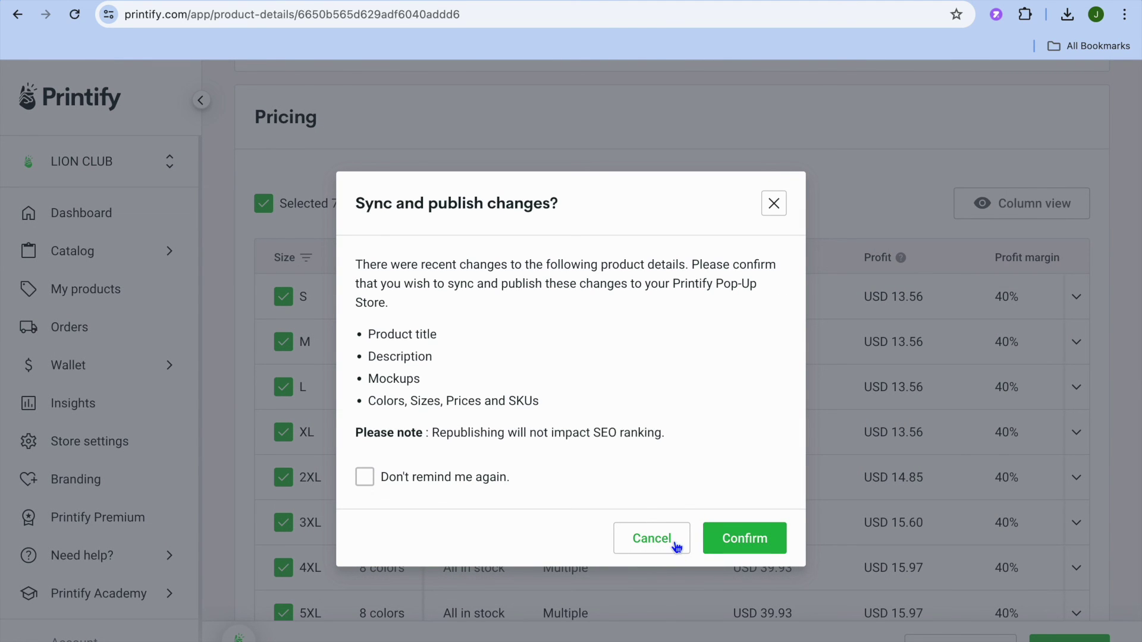
{"action": "left_click", "coordinate": [716, 545]}
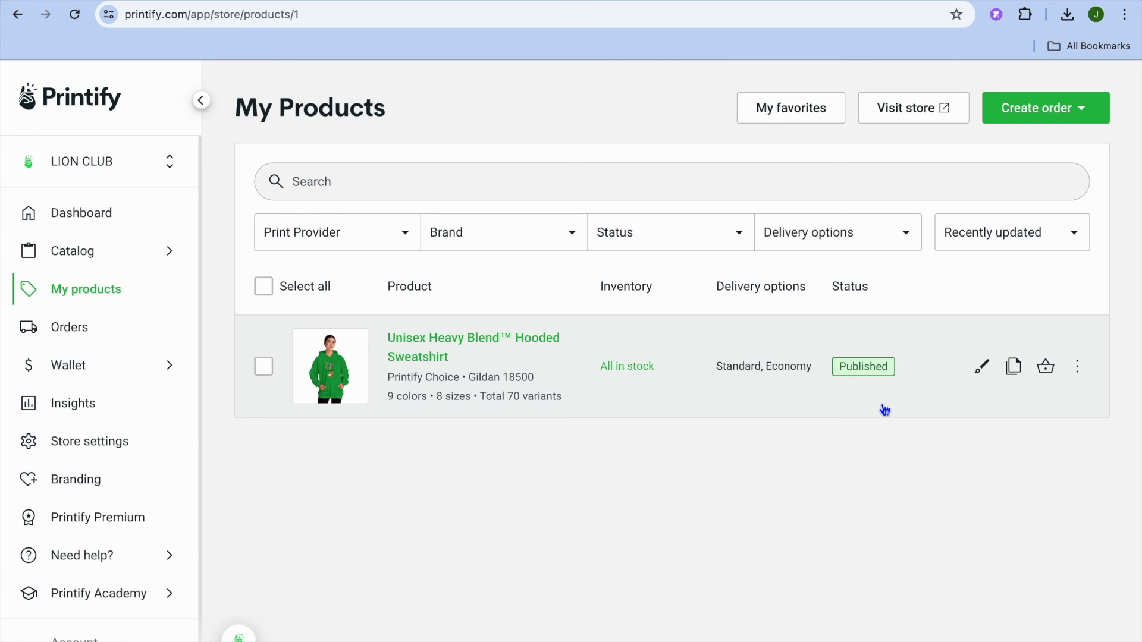
Step: View the hoodie's page in the Pop-Up store, preview it in White, and select the page's web address
{"action": "left_click", "coordinate": [1077, 367]}
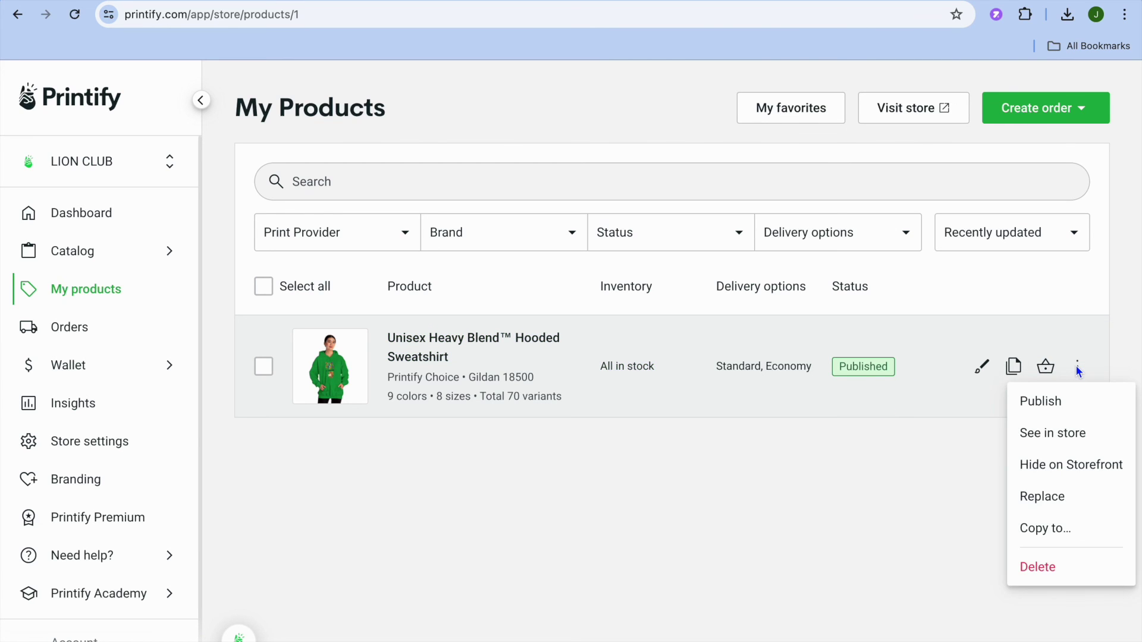
{"action": "left_click", "coordinate": [1071, 436]}
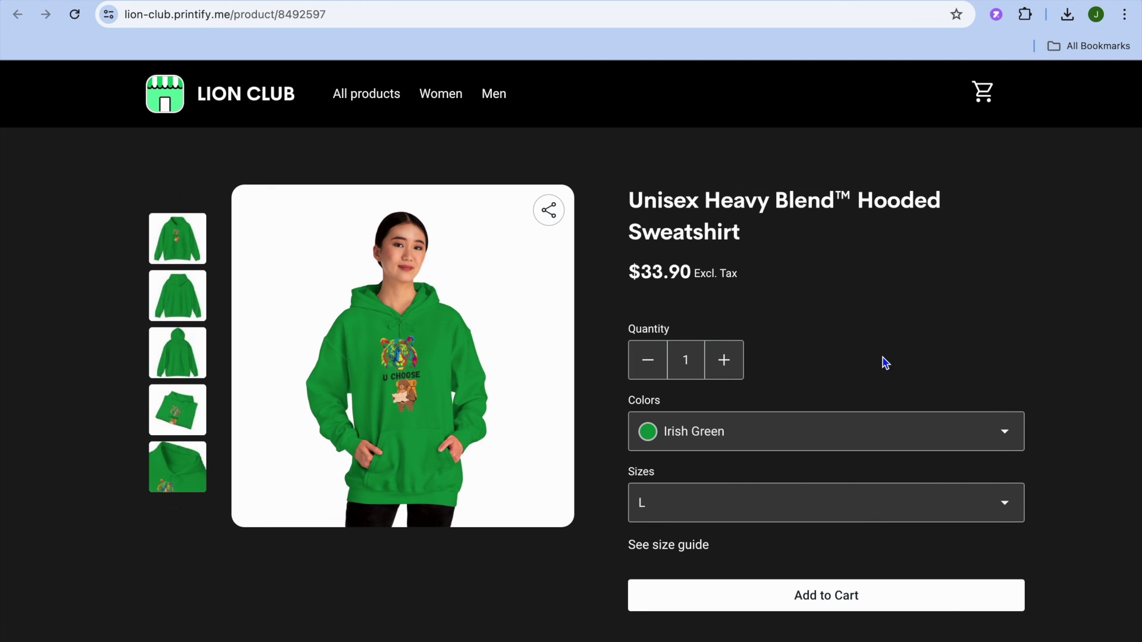
{"action": "left_click", "coordinate": [1005, 430]}
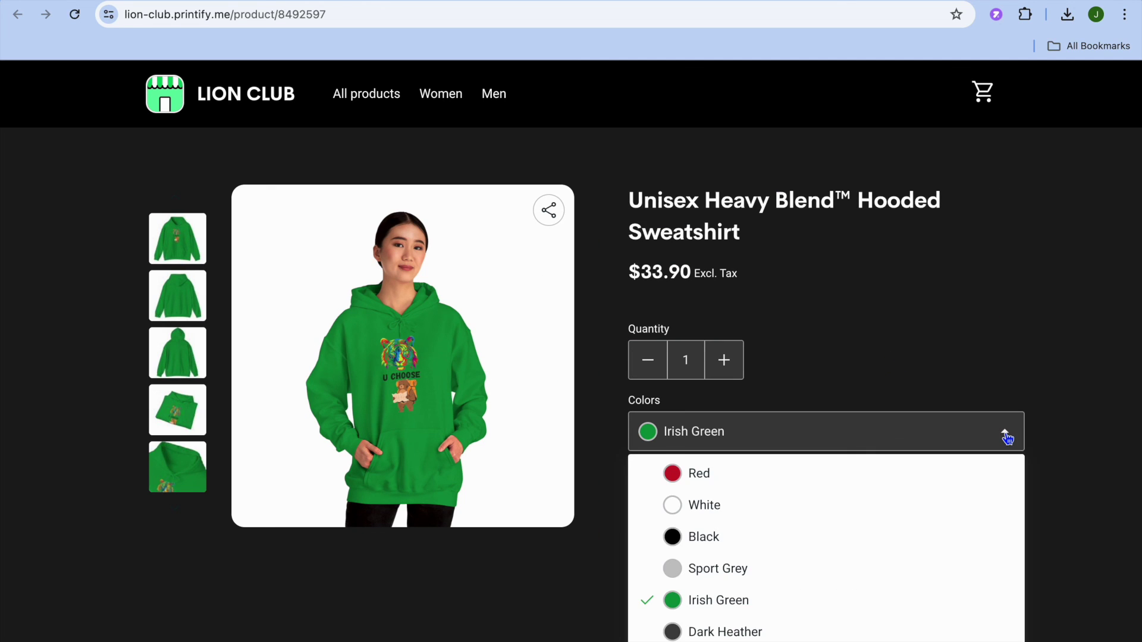
{"action": "left_click", "coordinate": [828, 516]}
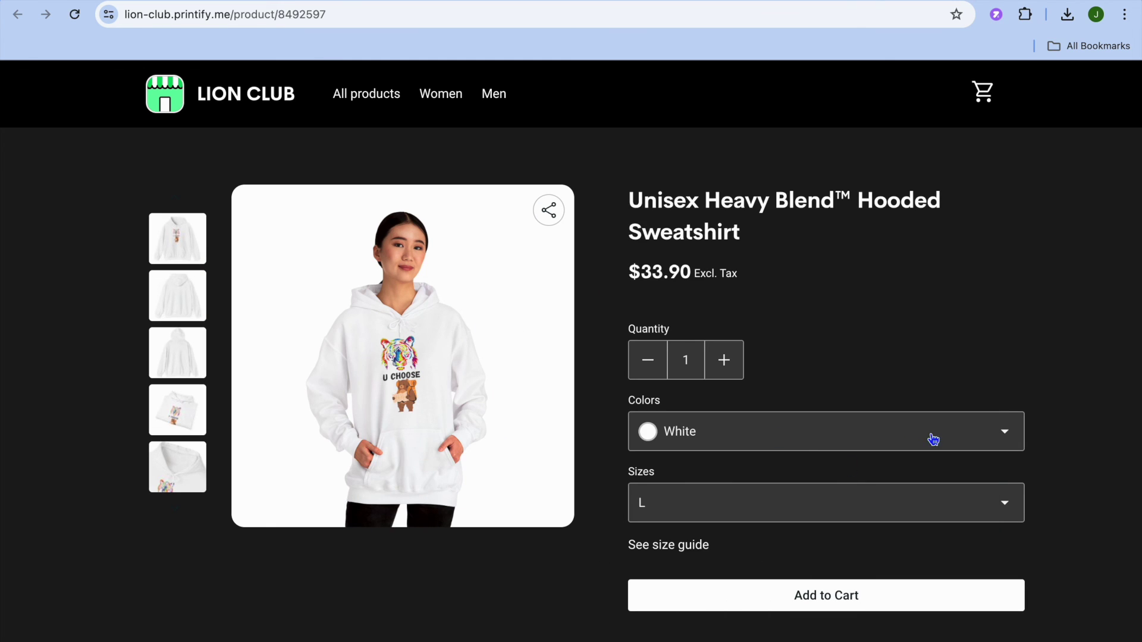
{"action": "left_click", "coordinate": [508, 11]}
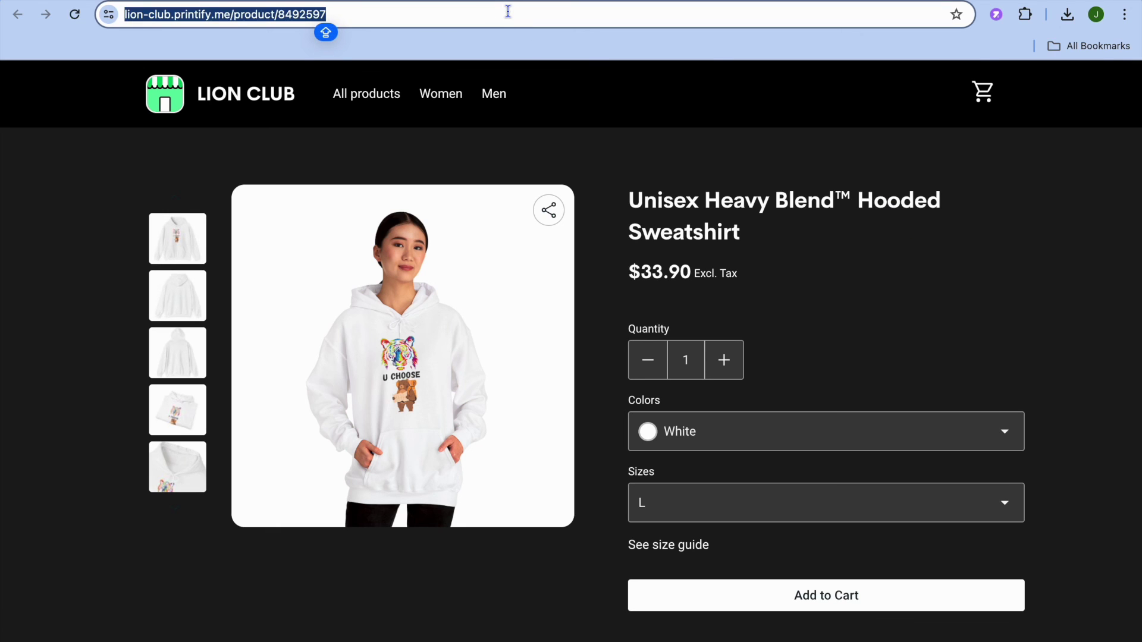